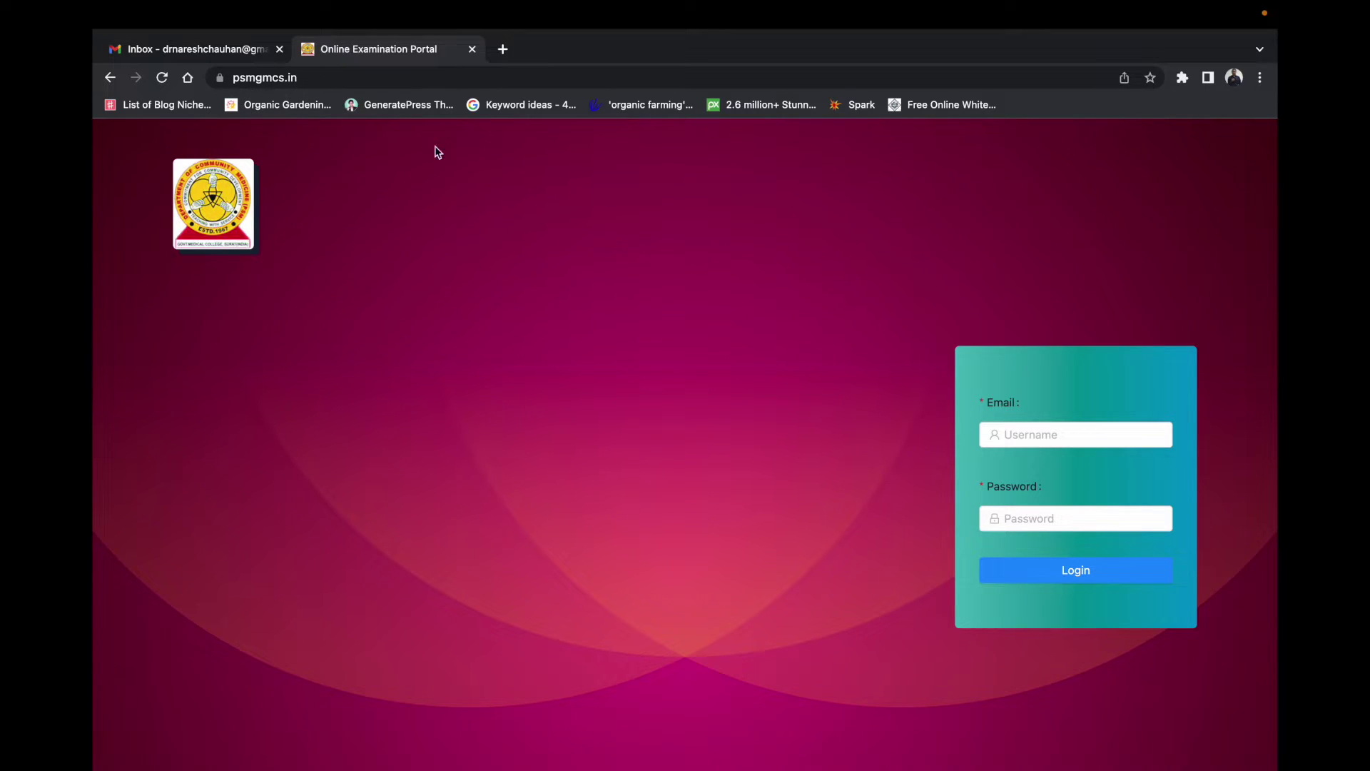
Step: Log in with the autofilled saved email address and the password
{"action": "left_click", "coordinate": [1018, 433]}
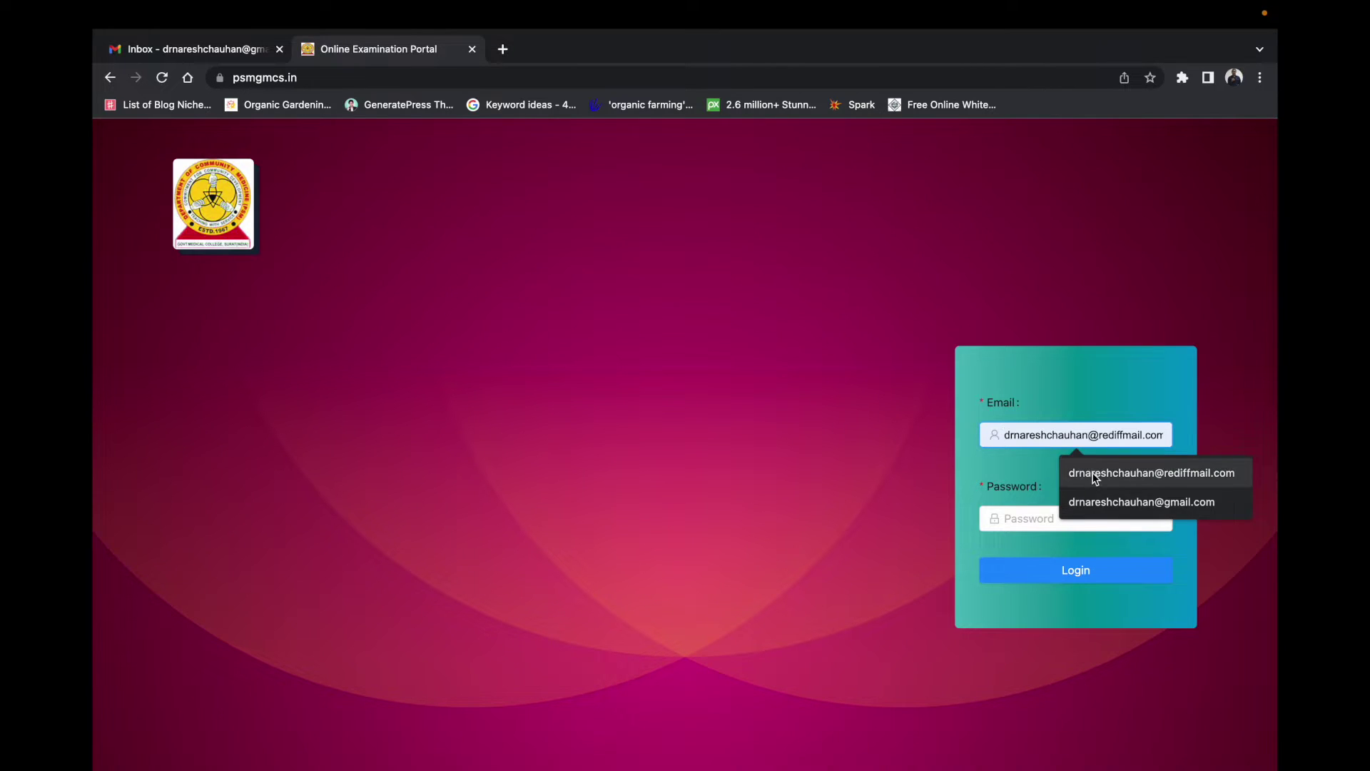
{"action": "left_click", "coordinate": [1096, 478]}
{"action": "left_click", "coordinate": [1054, 511]}
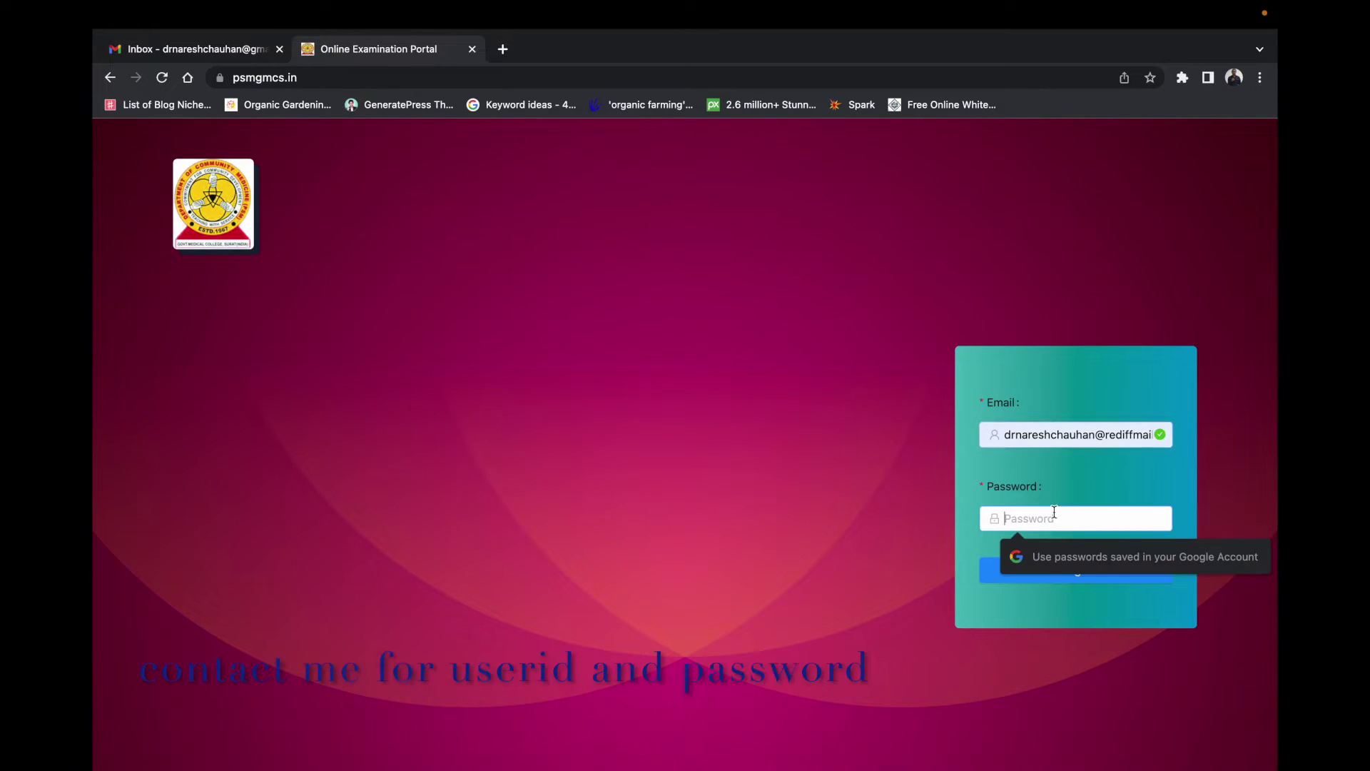
{"action": "type", "text": "•••"}
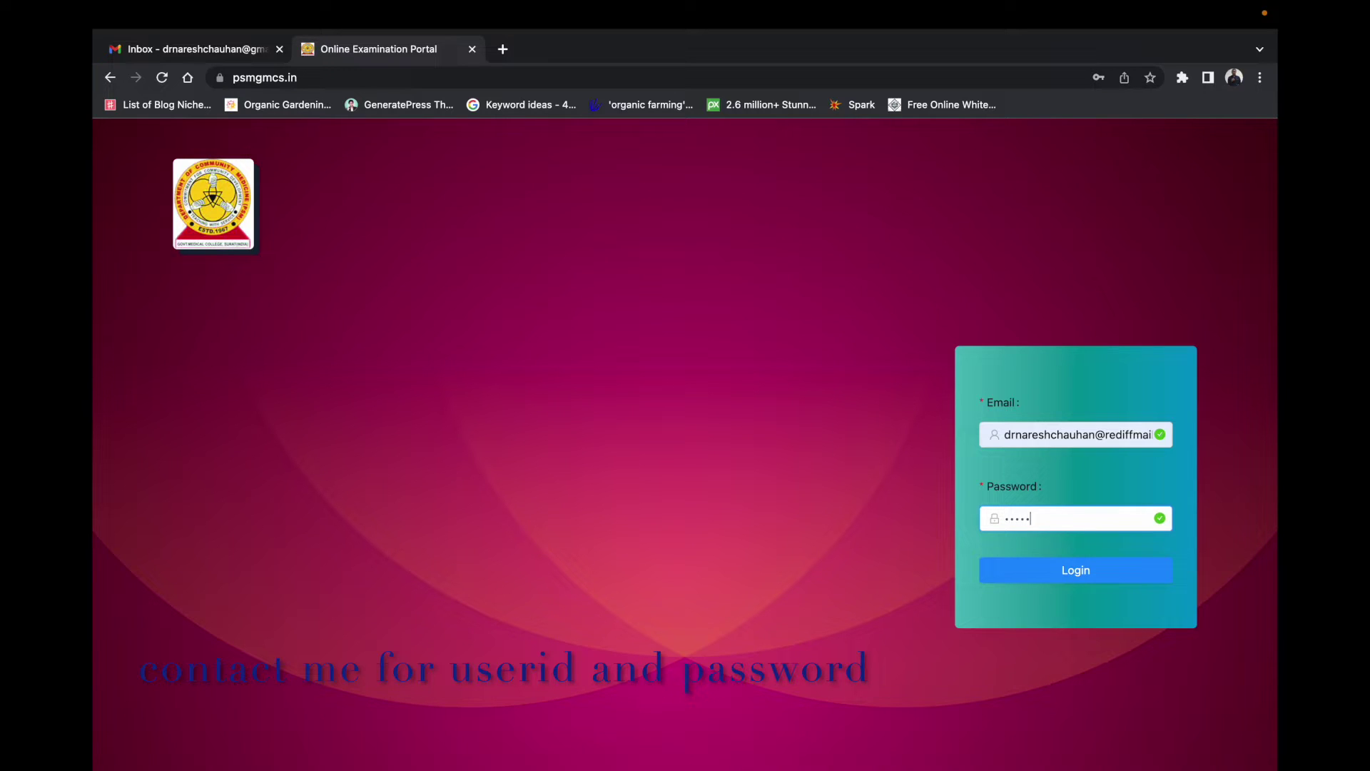
{"action": "type", "text": "••"}
{"action": "key", "text": "Return"}
Step: Dismiss Chrome's password-breach warning and decline saving the password
{"action": "left_click", "coordinate": [833, 295]}
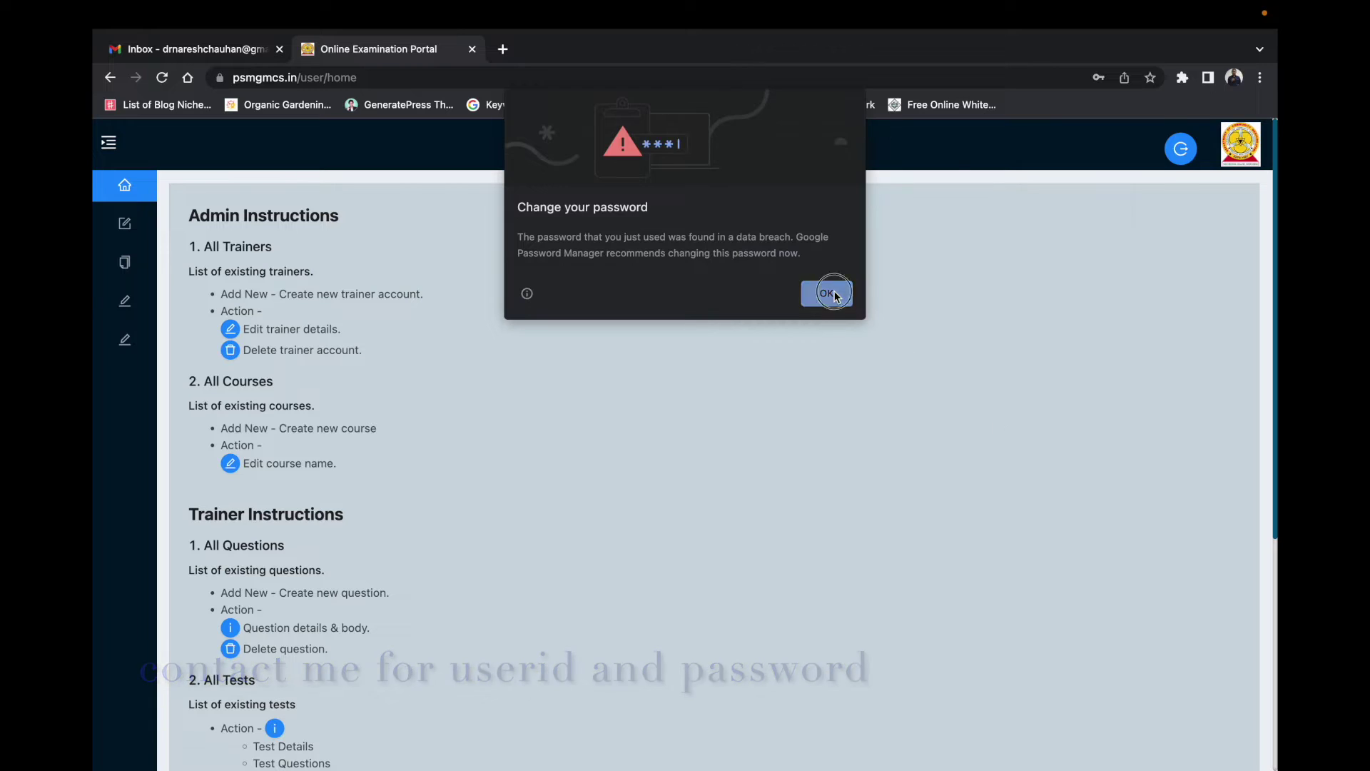
{"action": "left_click", "coordinate": [1053, 346]}
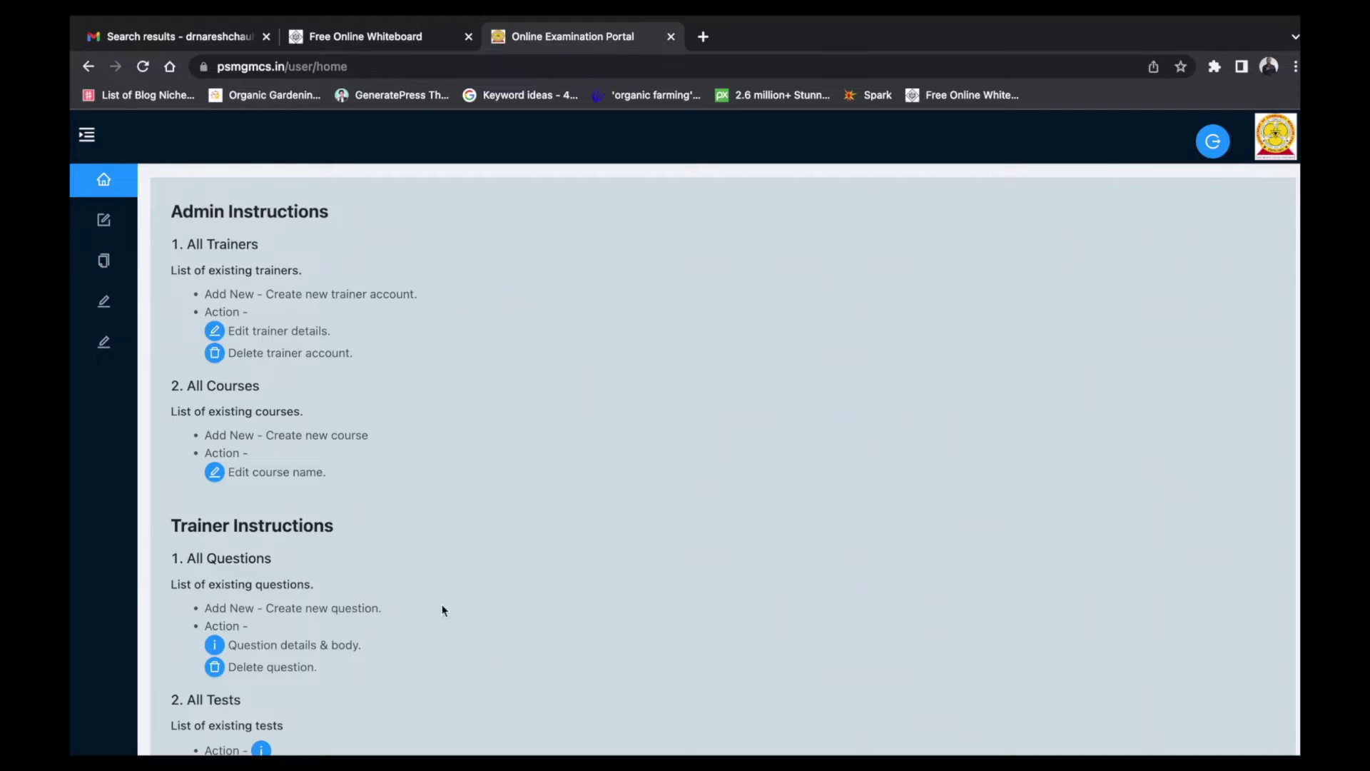
{"action": "scroll", "coordinate": [442, 610], "scroll_direction": "down", "scroll_amount": 4}
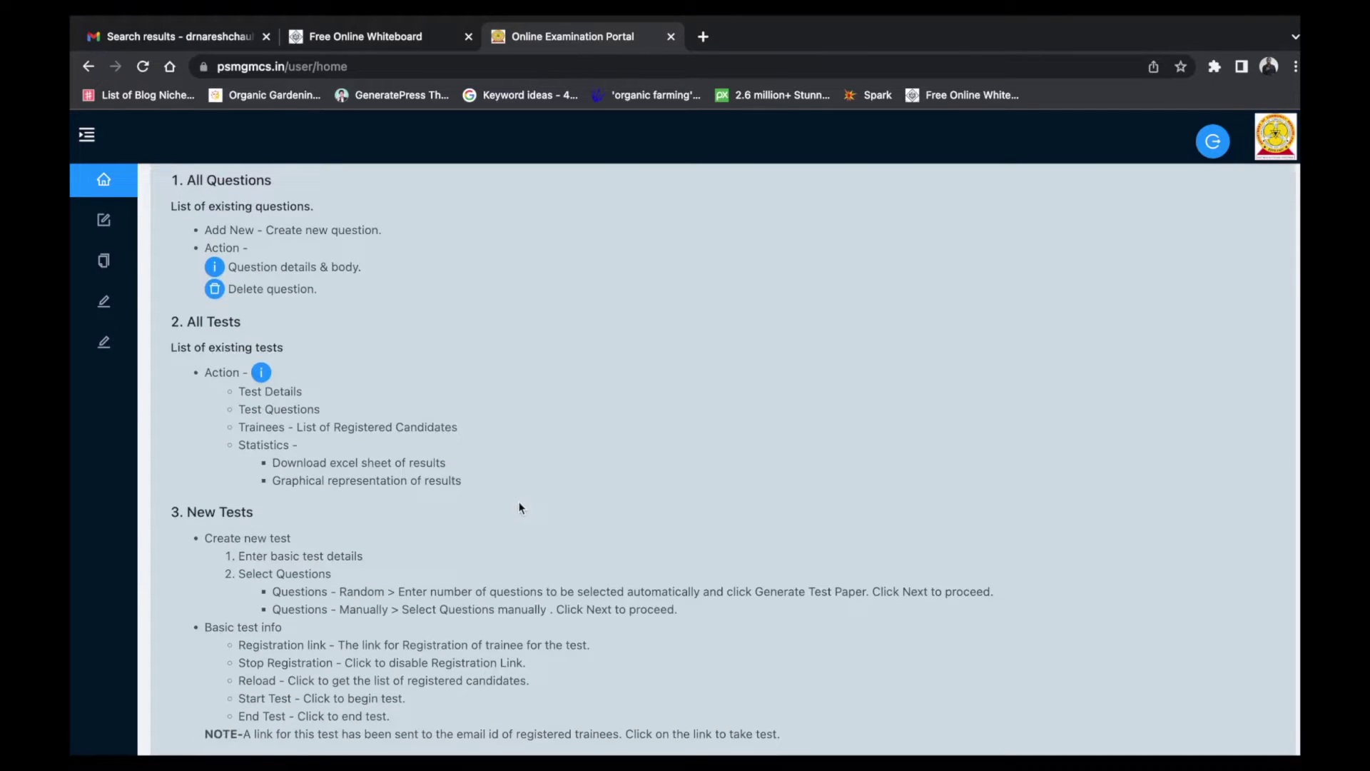
{"action": "scroll", "coordinate": [519, 508], "scroll_direction": "up", "scroll_amount": 3}
{"action": "left_click", "coordinate": [104, 219]}
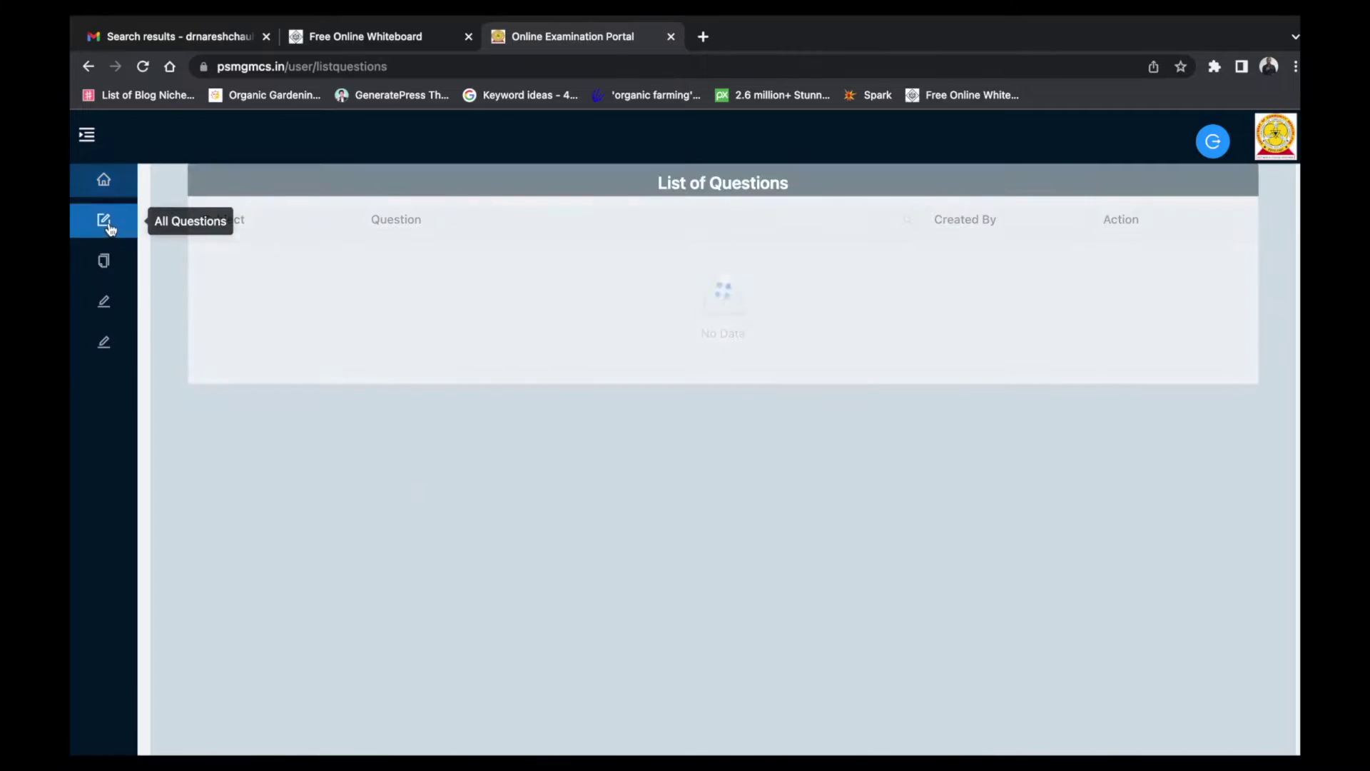
{"action": "scroll", "coordinate": [391, 330], "scroll_direction": "up", "scroll_amount": 2}
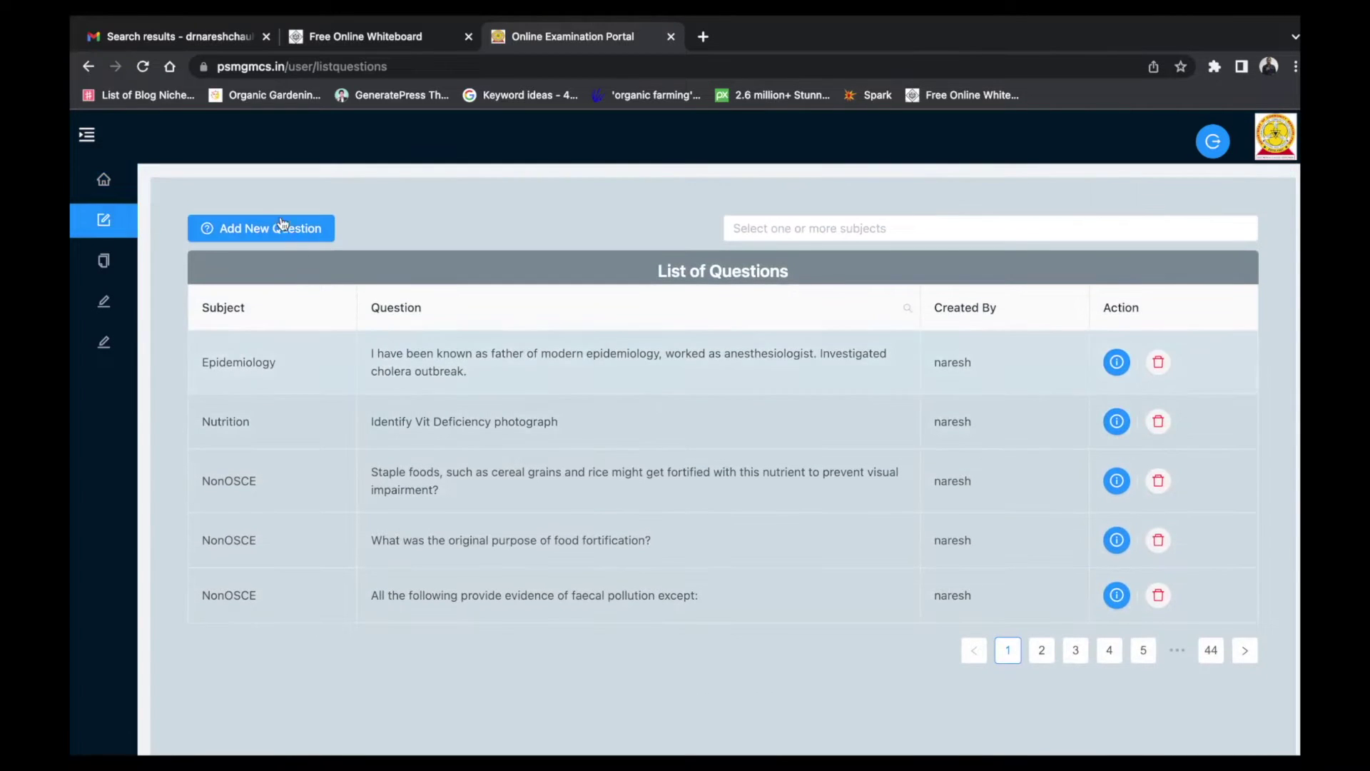
{"action": "left_click", "coordinate": [255, 231]}
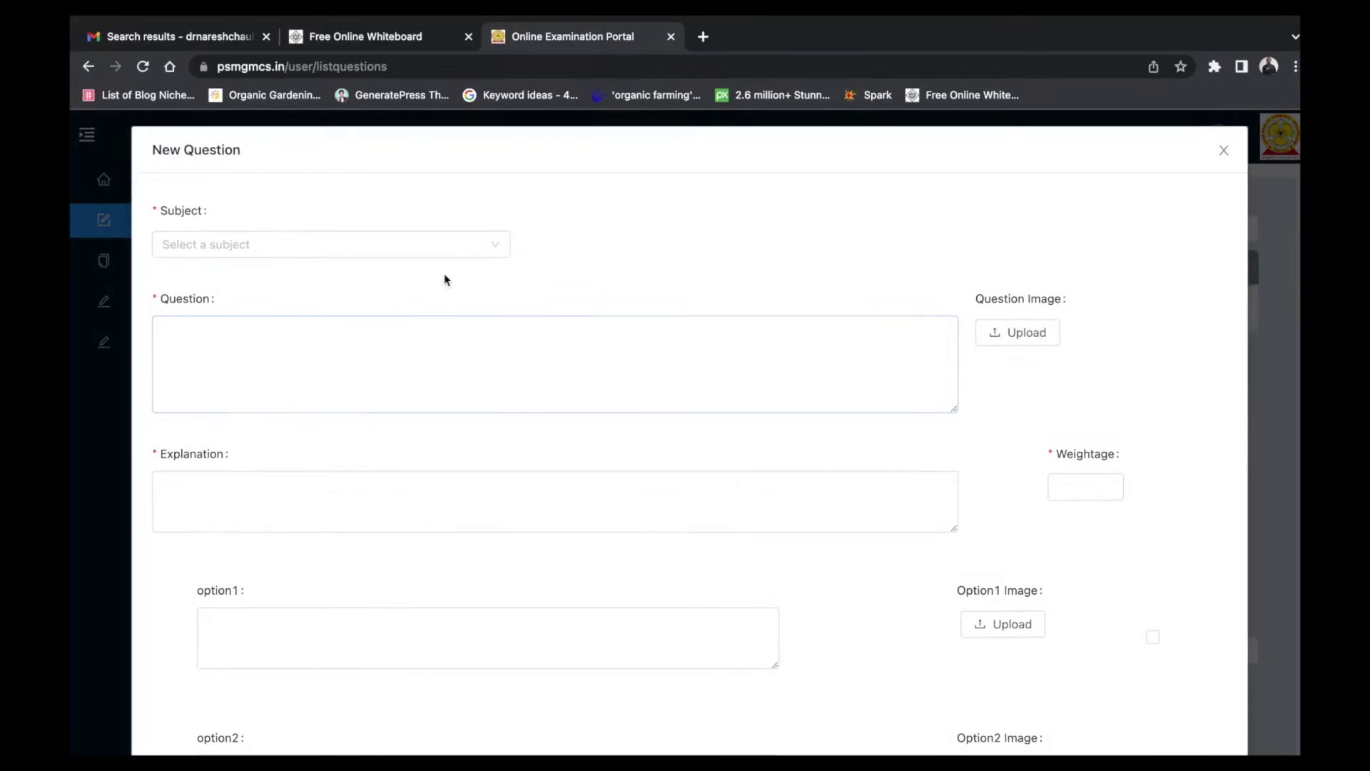
{"action": "left_click", "coordinate": [479, 257]}
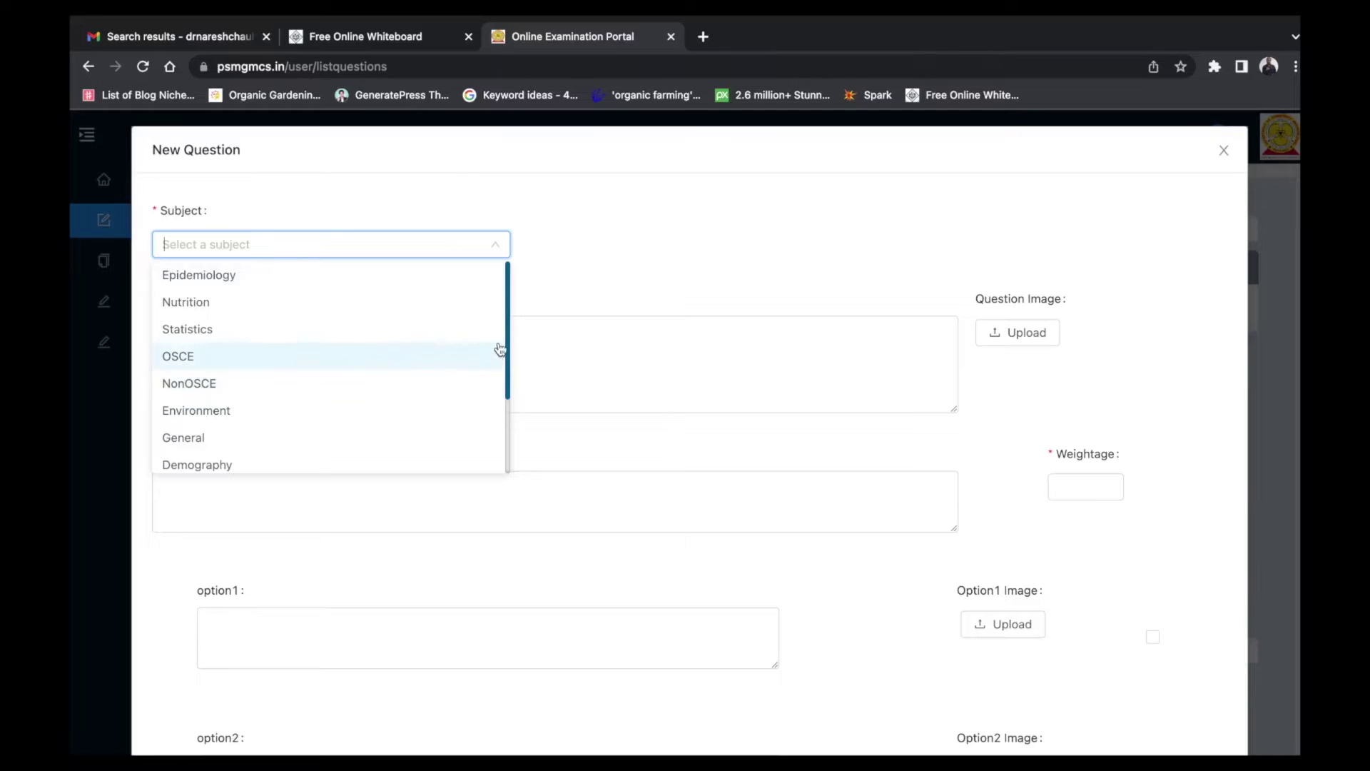
{"action": "left_click_drag", "start_coordinate": [507, 341], "coordinate": [502, 450]}
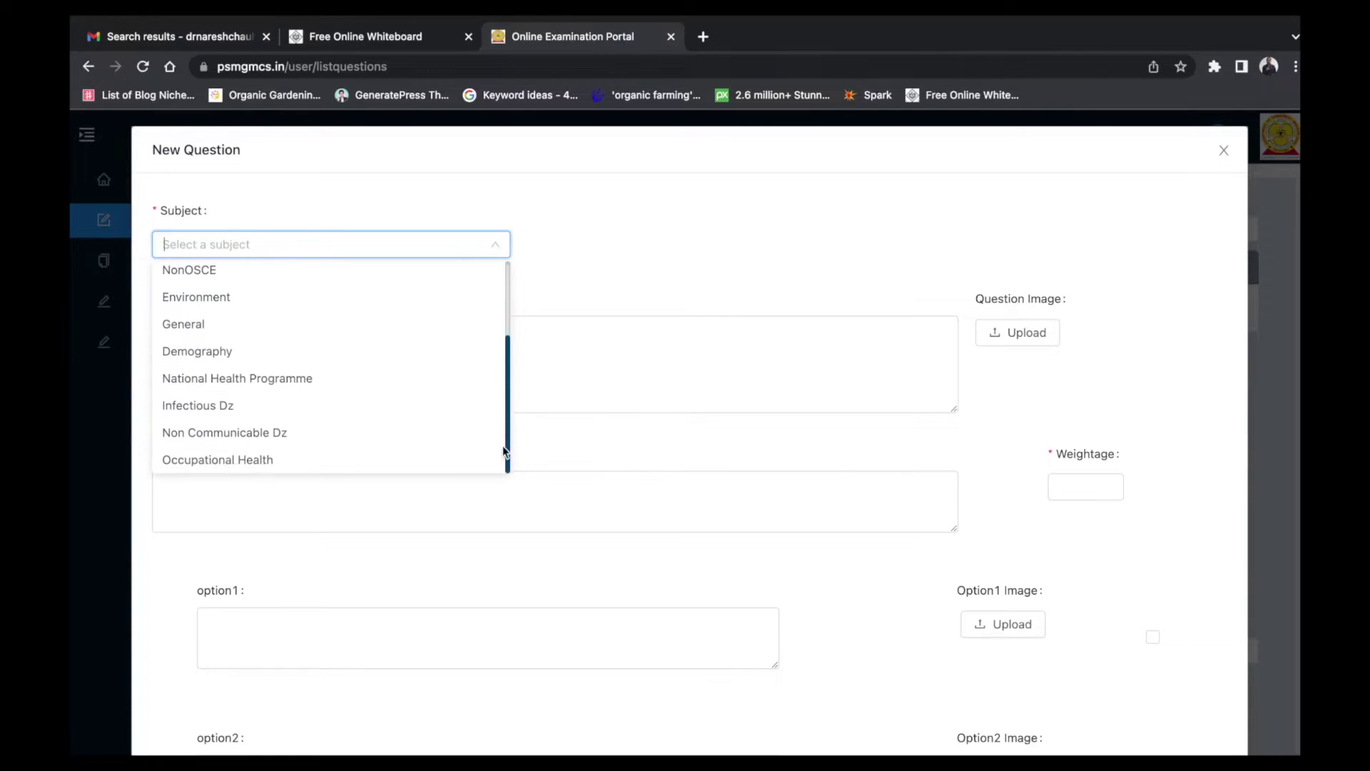
{"action": "left_click", "coordinate": [609, 269]}
{"action": "scroll", "coordinate": [969, 578], "scroll_direction": "down", "scroll_amount": 5}
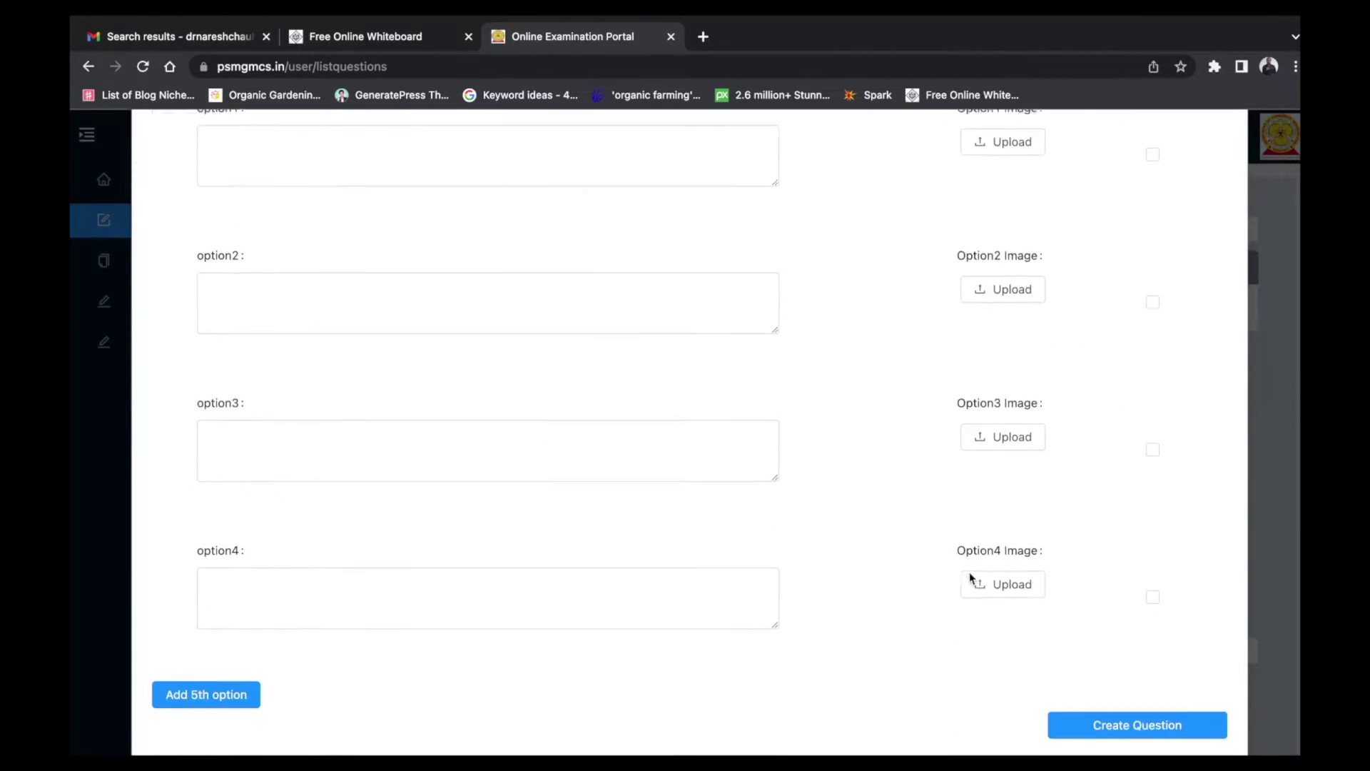
{"action": "scroll", "coordinate": [964, 535], "scroll_direction": "up", "scroll_amount": 2}
{"action": "scroll", "coordinate": [953, 511], "scroll_direction": "up", "scroll_amount": 3}
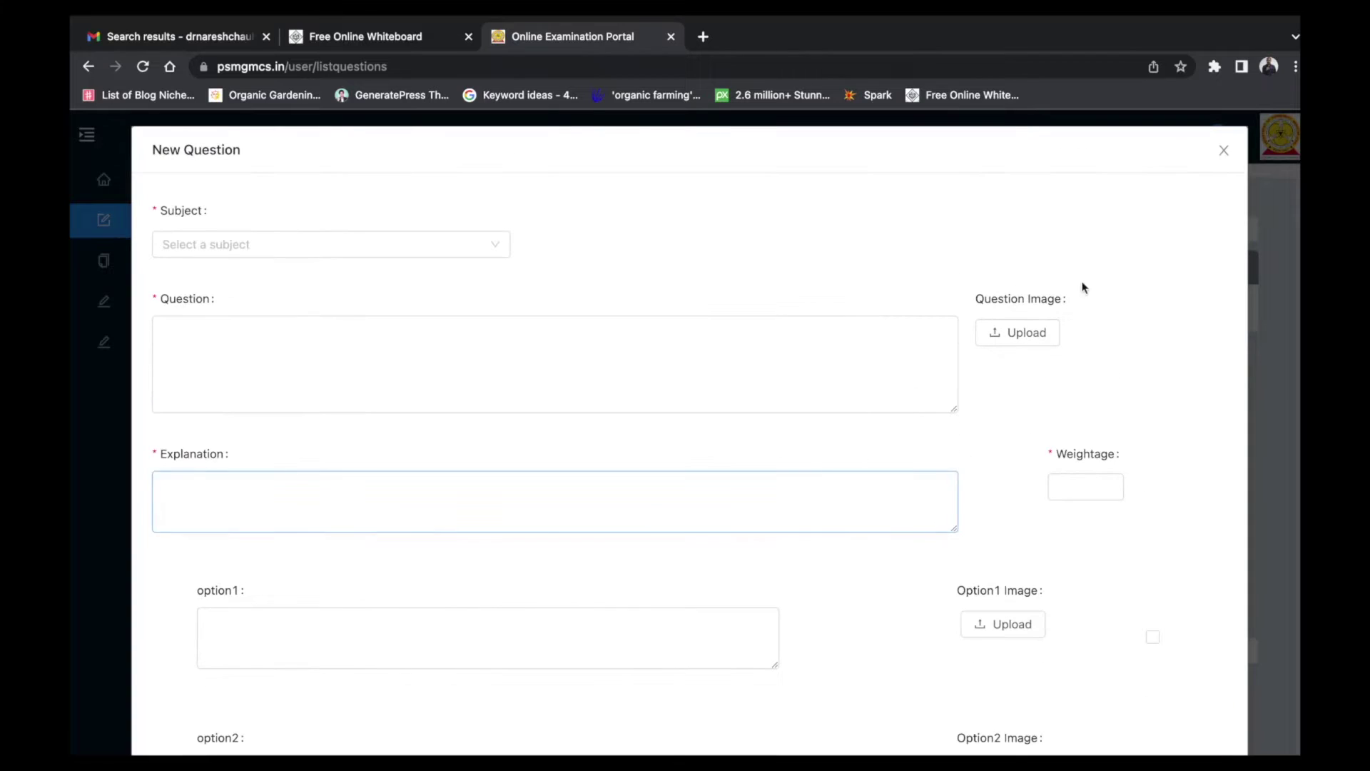
{"action": "left_click", "coordinate": [1225, 151]}
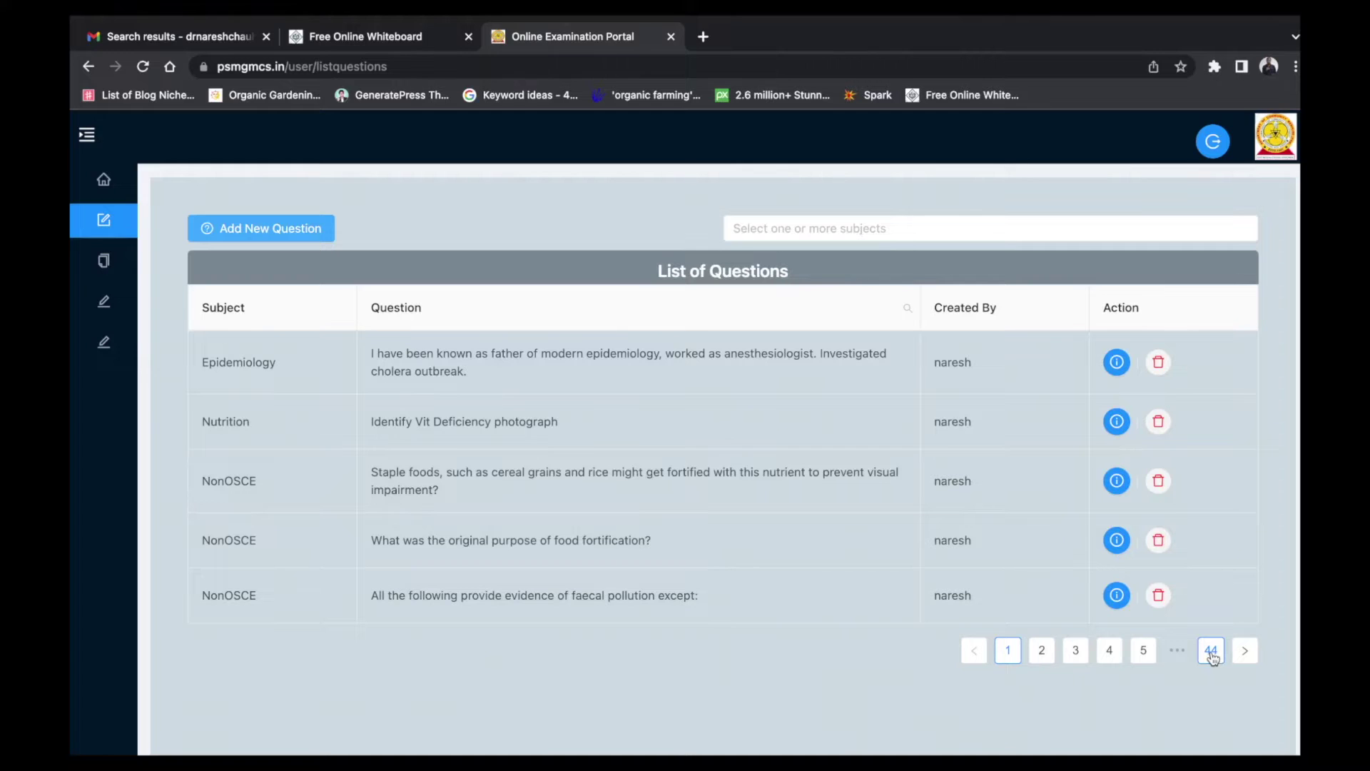
Step: Open test 185_102_CP's statistics from the last page of tests and download its result Excel
{"action": "left_click", "coordinate": [108, 268]}
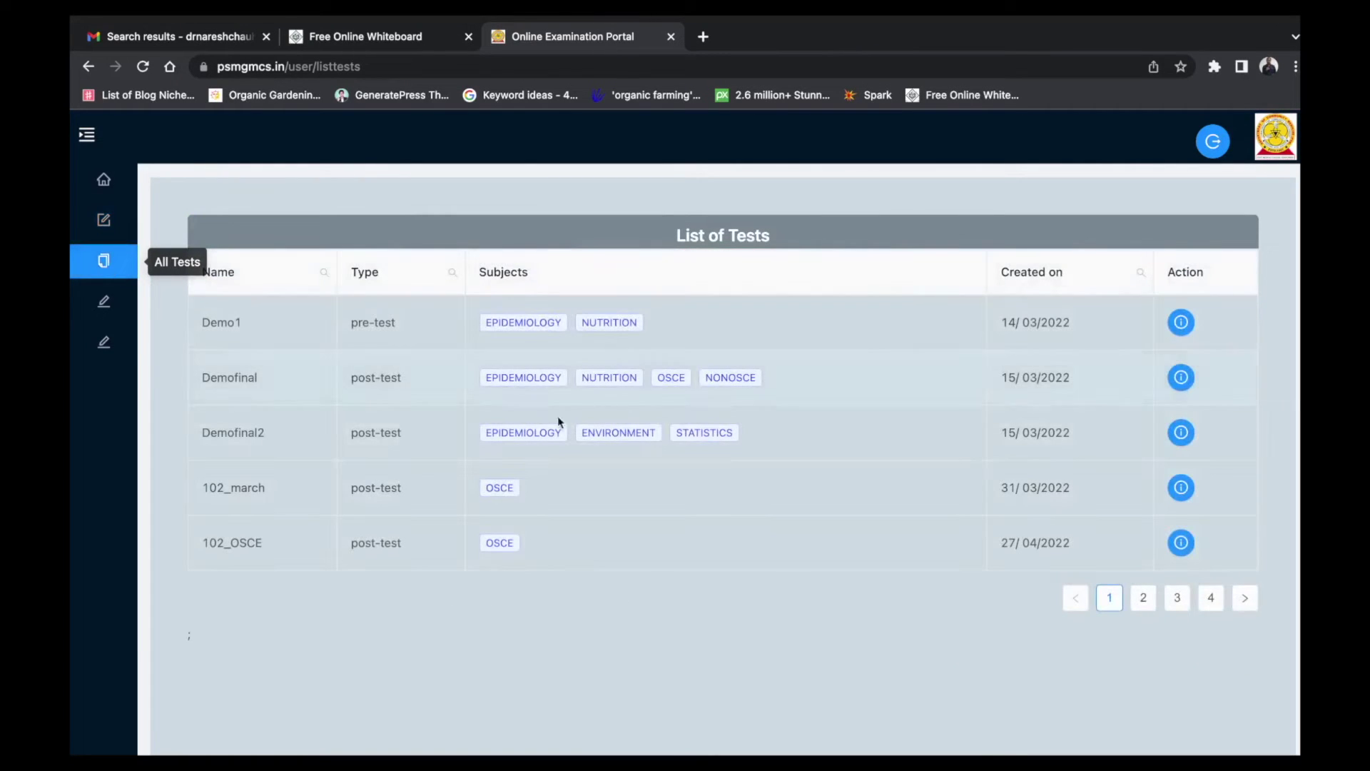
{"action": "left_click", "coordinate": [1211, 598]}
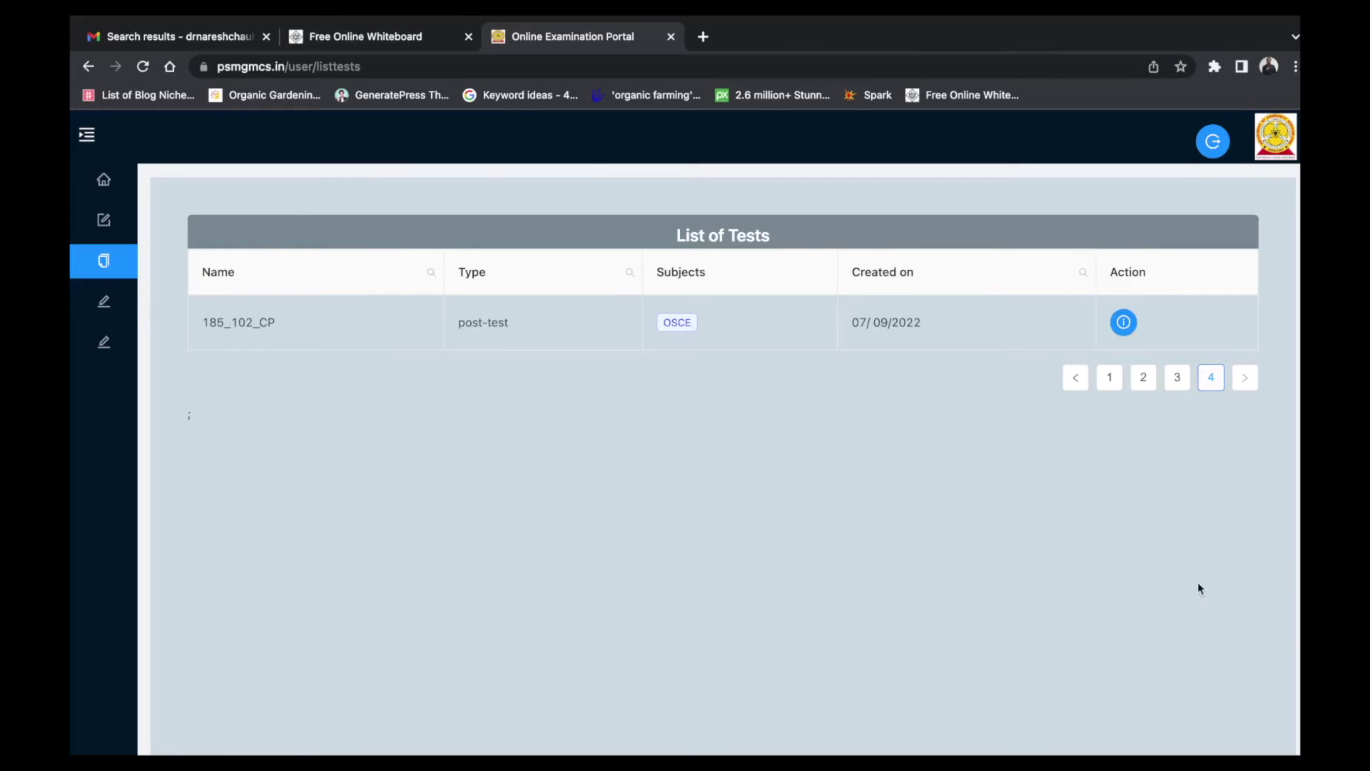
{"action": "left_click", "coordinate": [1124, 322]}
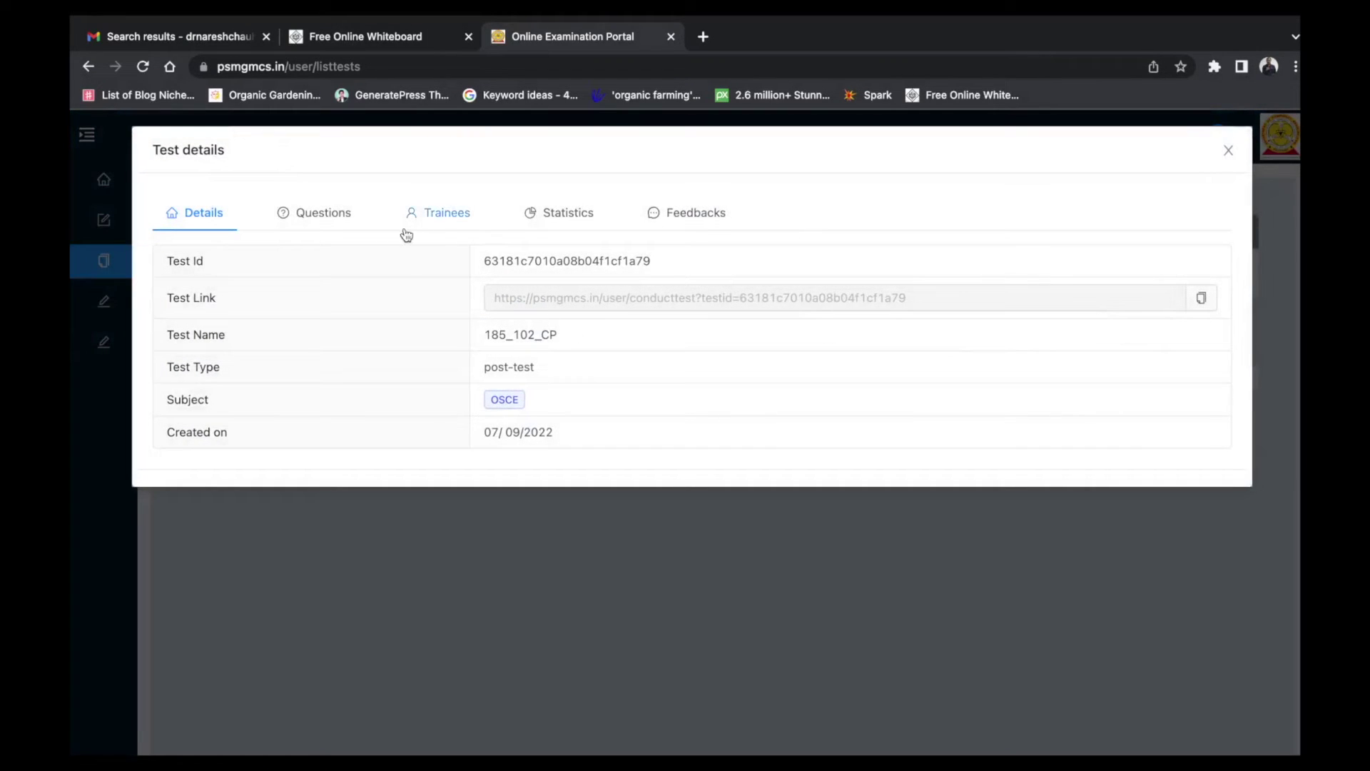
{"action": "left_click", "coordinate": [566, 219]}
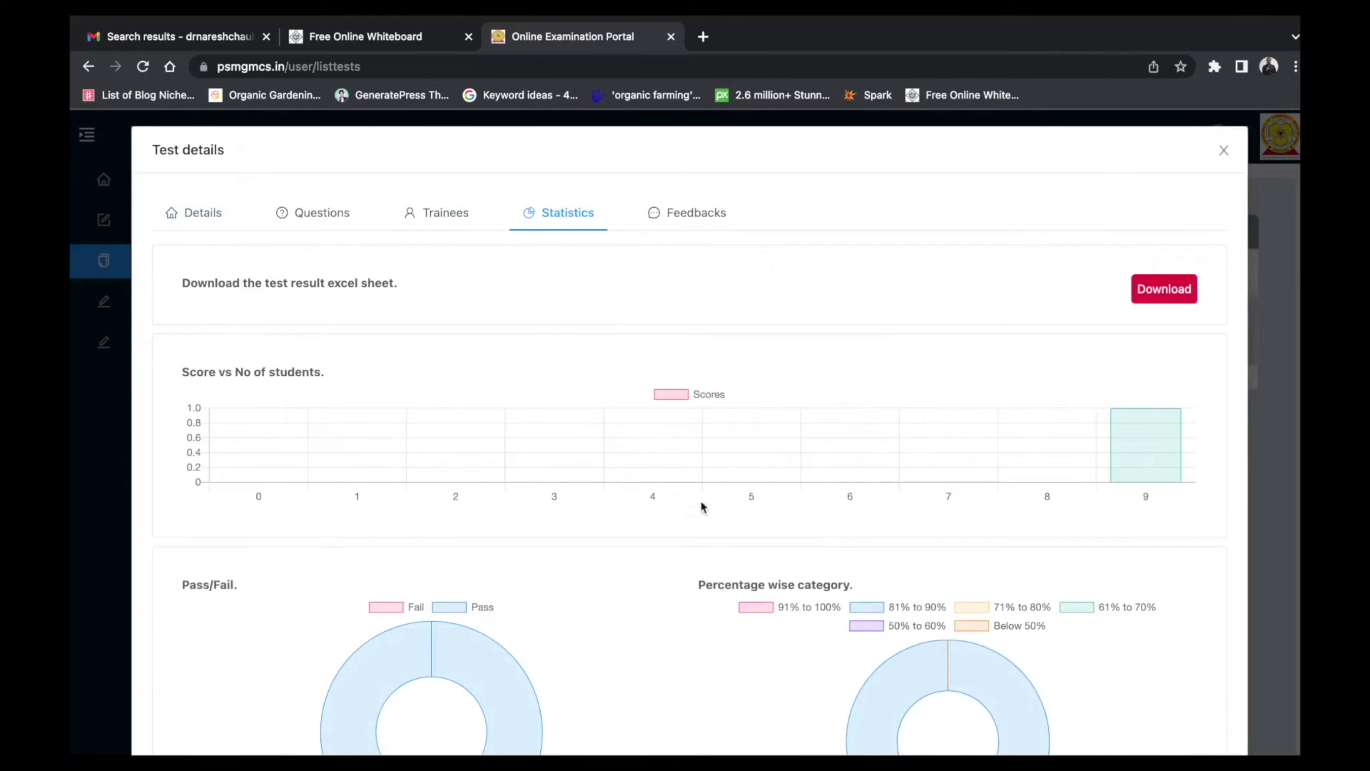
{"action": "double_click", "coordinate": [1164, 297]}
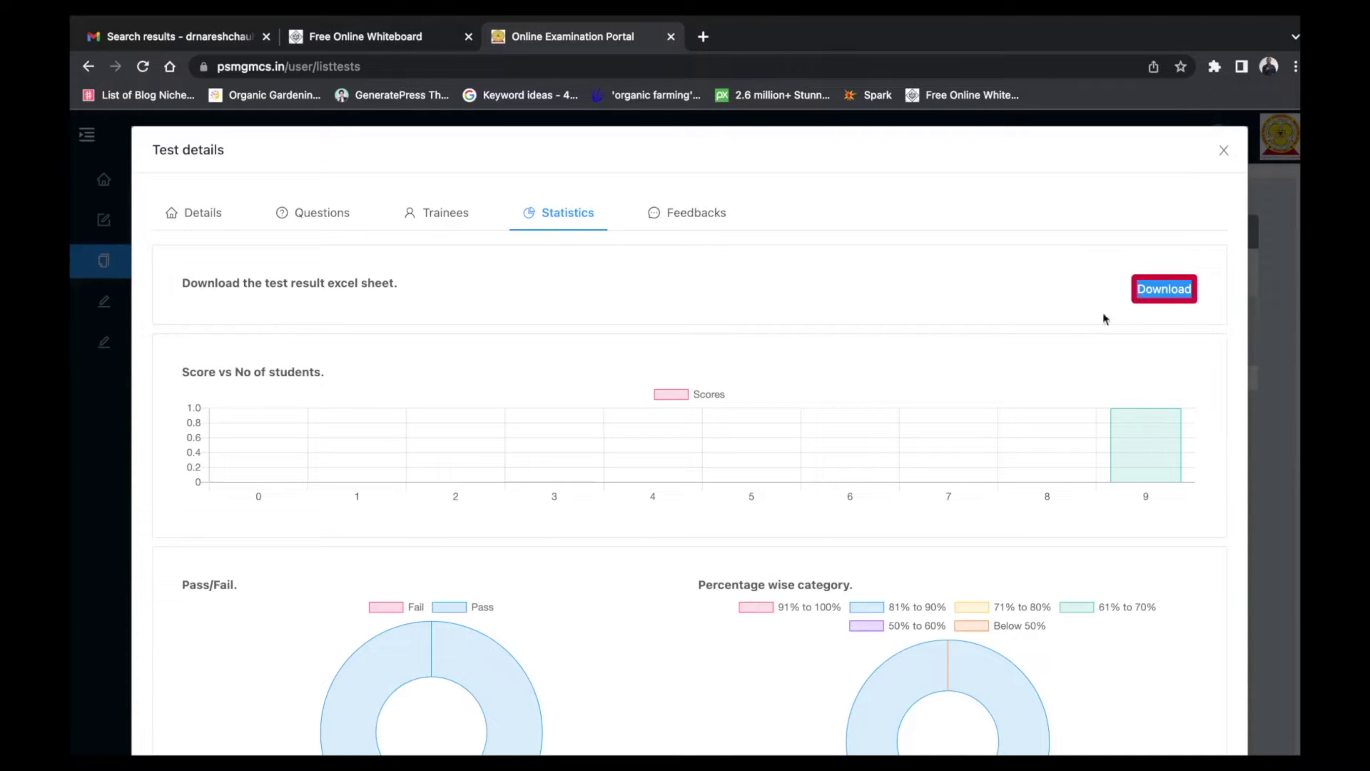
Step: Load the result .xlsx address in a new tab, then close the test details
{"action": "left_click", "coordinate": [702, 37]}
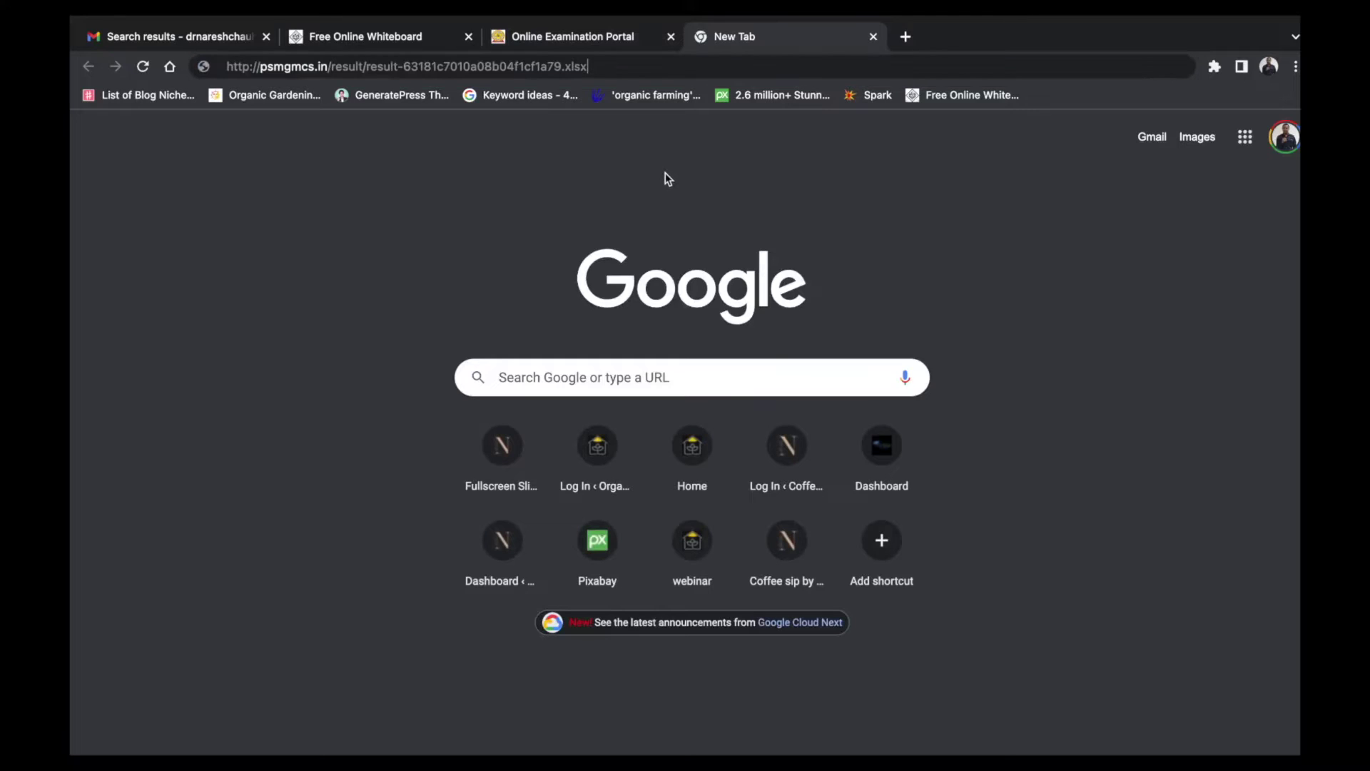
{"action": "key", "text": "Return"}
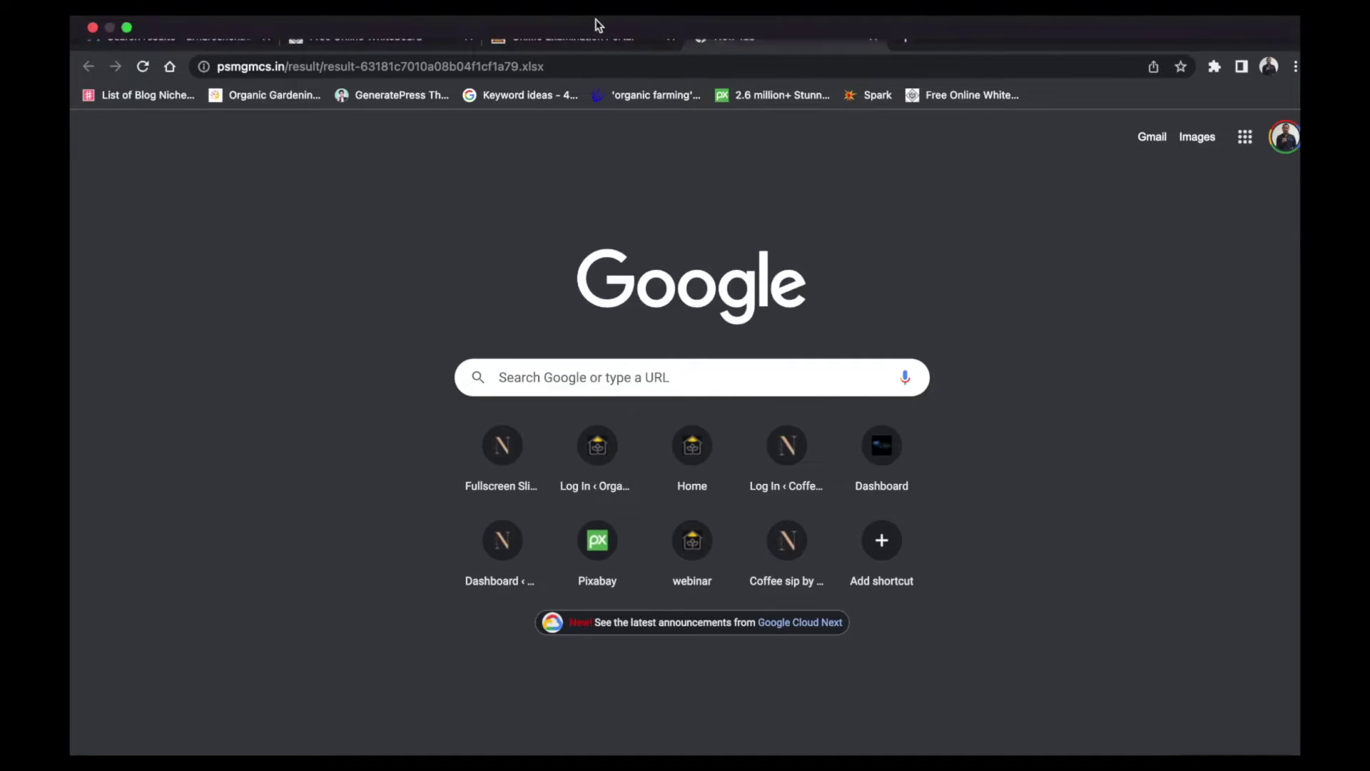
{"action": "left_click", "coordinate": [584, 70]}
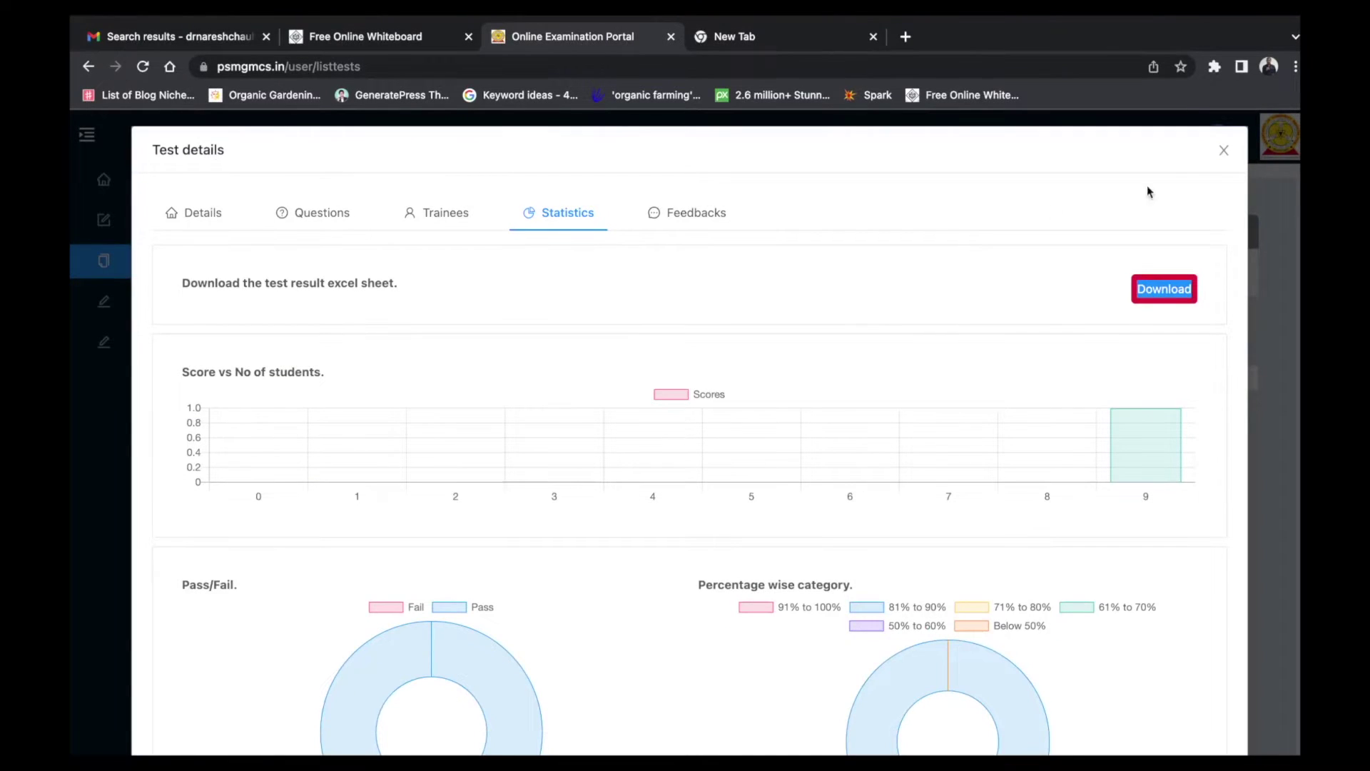
{"action": "left_click", "coordinate": [1223, 152]}
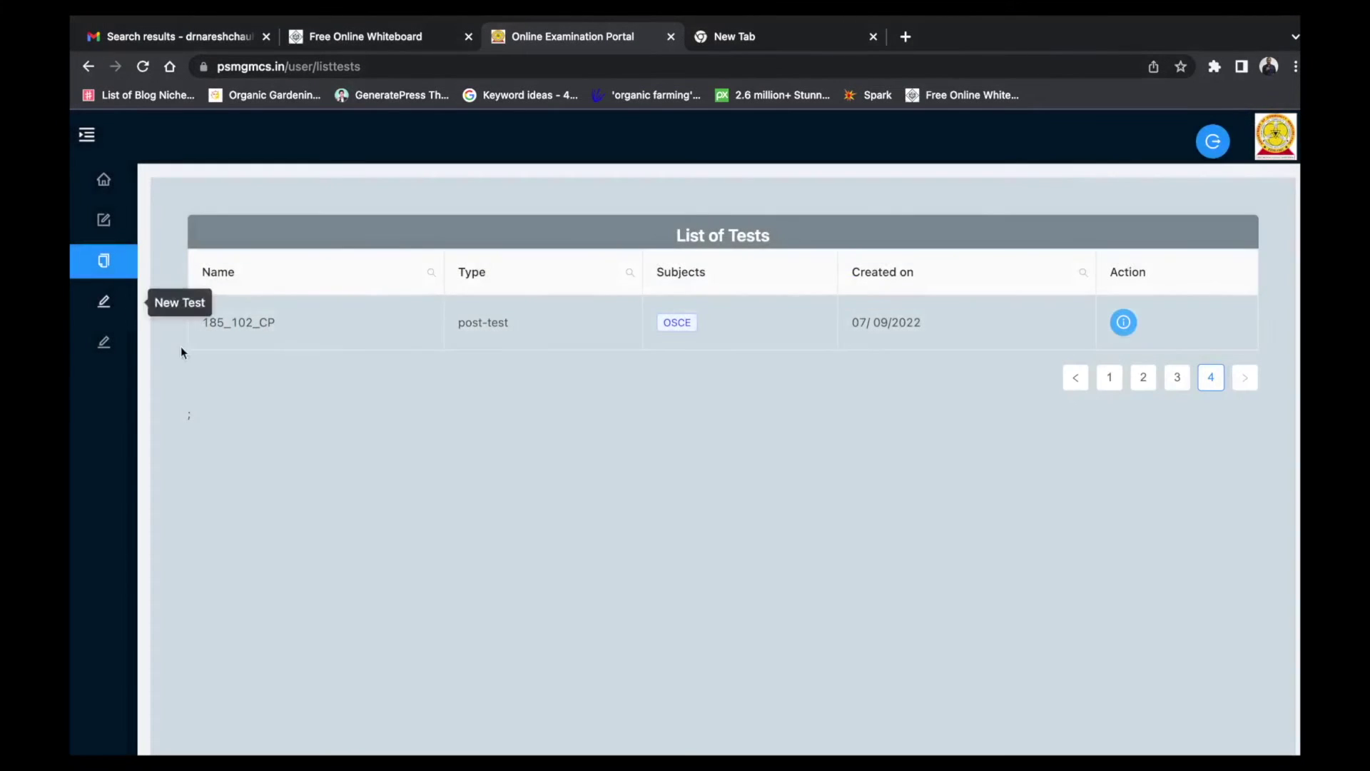
Step: Start a new test of type Pre Test and begin entering its title, demo_kiran
{"action": "left_click", "coordinate": [104, 306]}
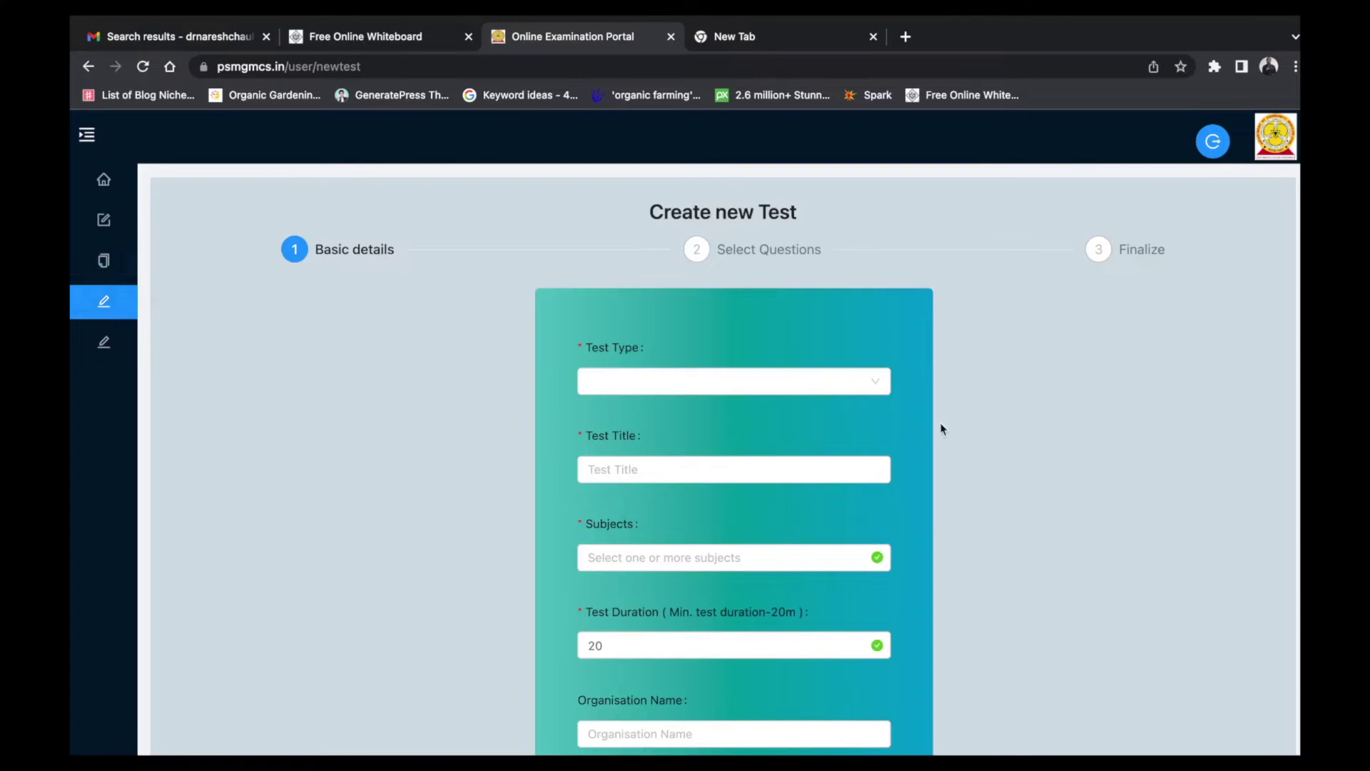
{"action": "scroll", "coordinate": [953, 420], "scroll_direction": "down", "scroll_amount": 1}
{"action": "scroll", "coordinate": [1008, 397], "scroll_direction": "down", "scroll_amount": 1}
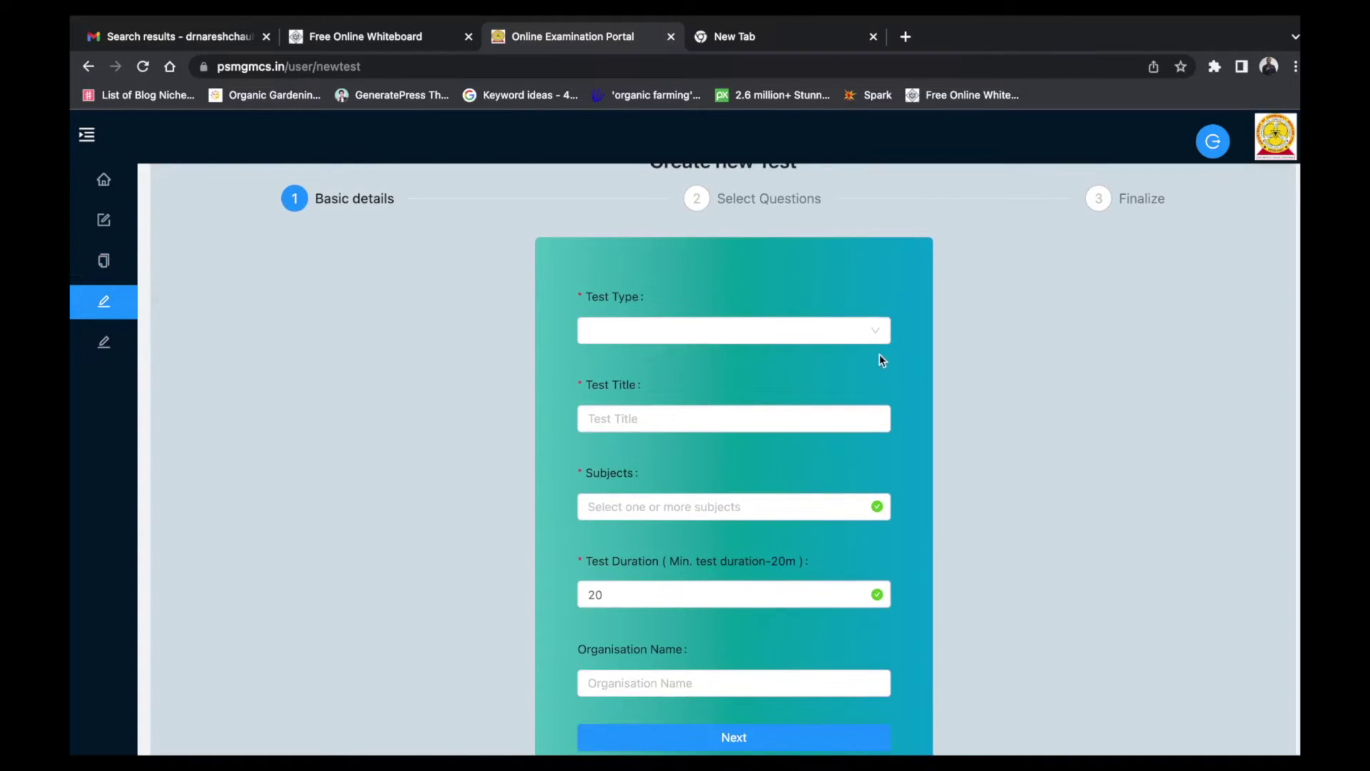
{"action": "left_click", "coordinate": [871, 334]}
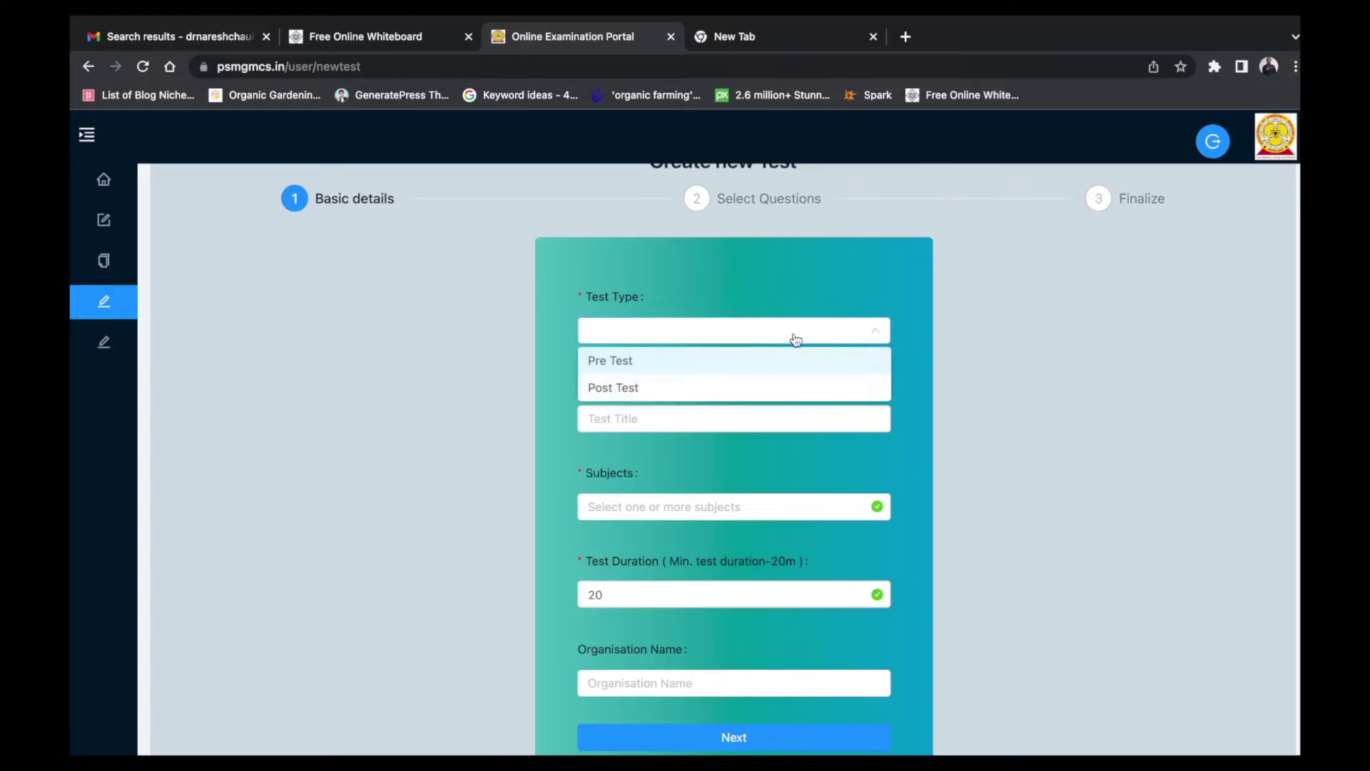
{"action": "left_click", "coordinate": [634, 360]}
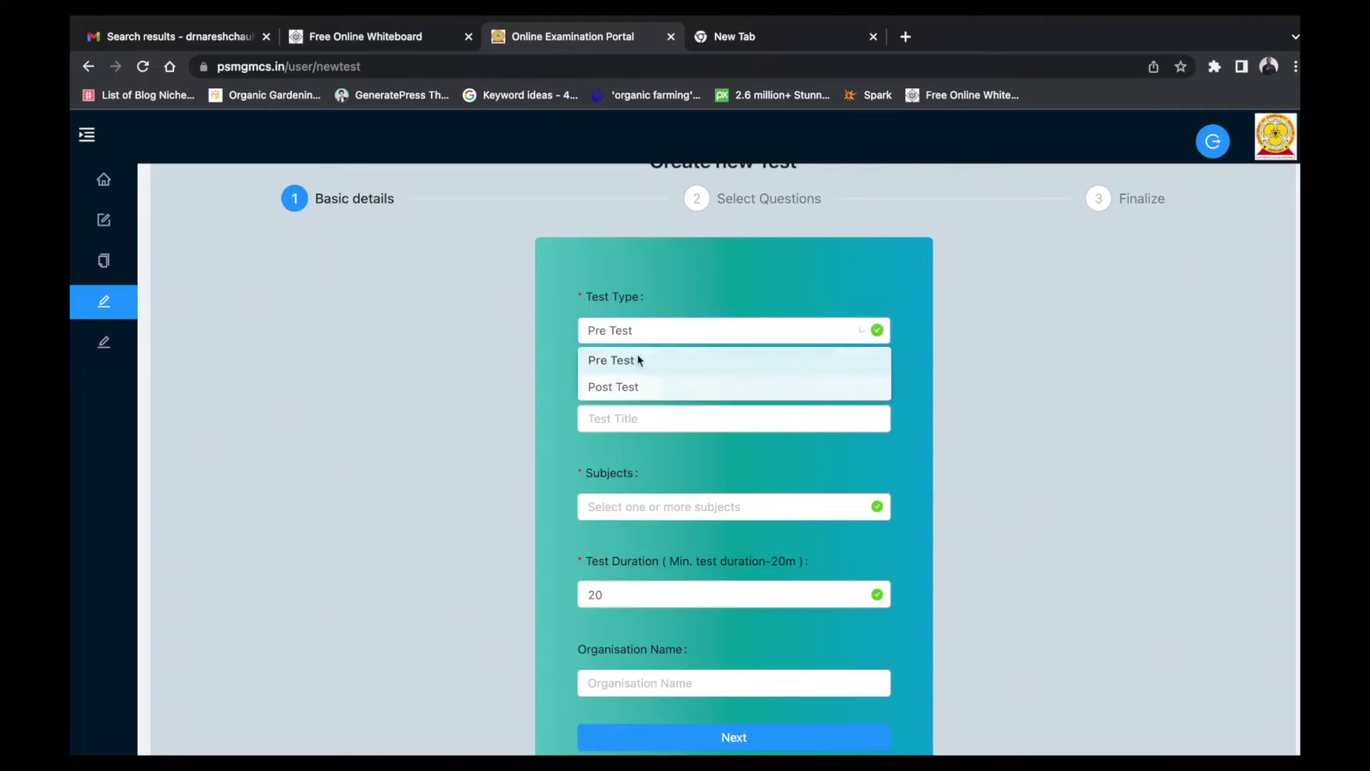
{"action": "left_click", "coordinate": [623, 418]}
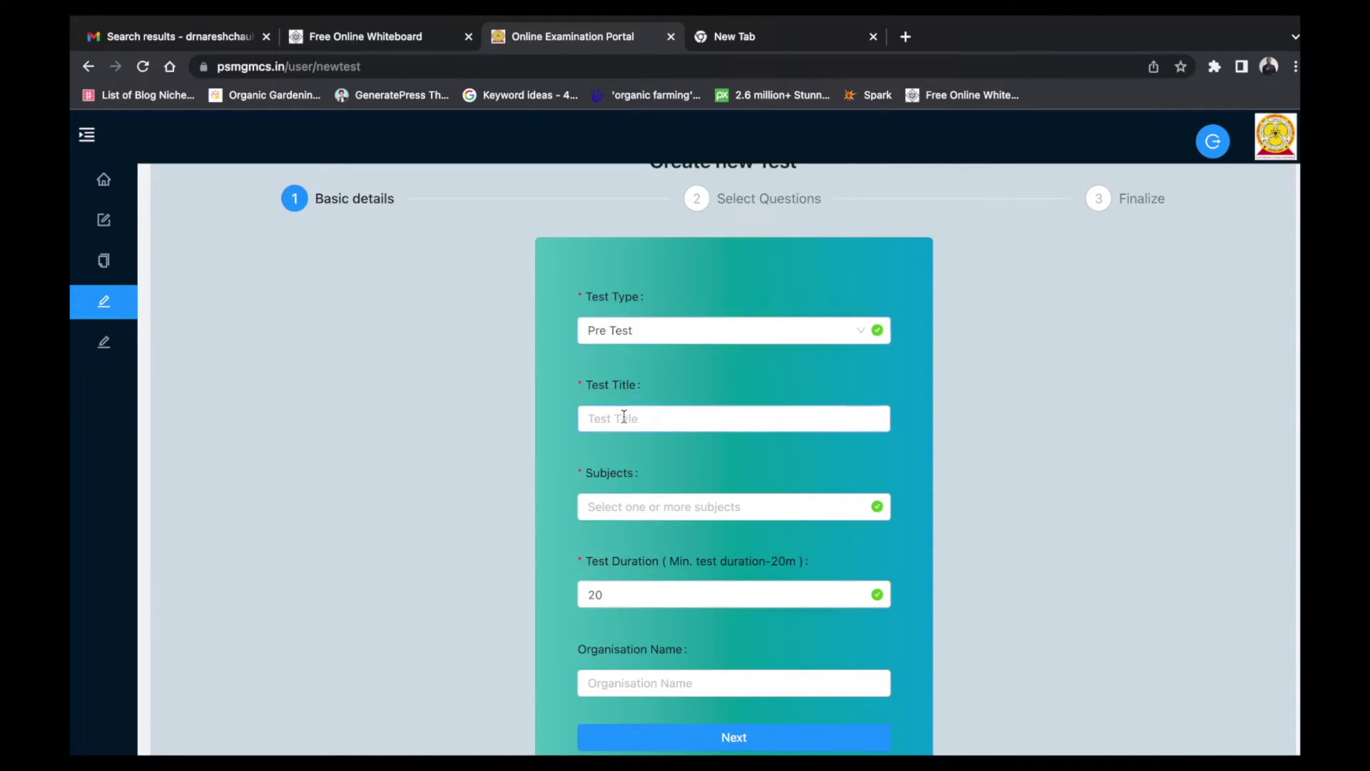
{"action": "type", "text": "demo"}
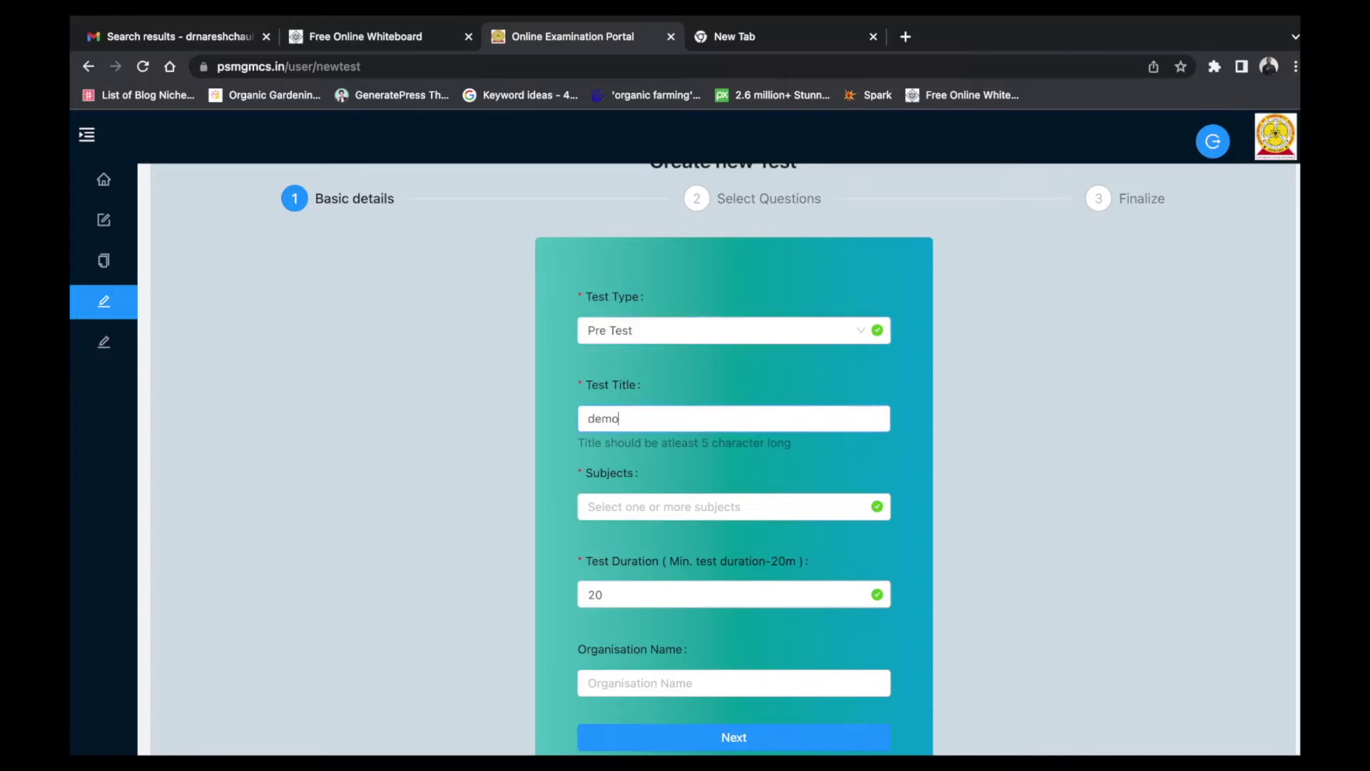
{"action": "type", "text": "_kir"}
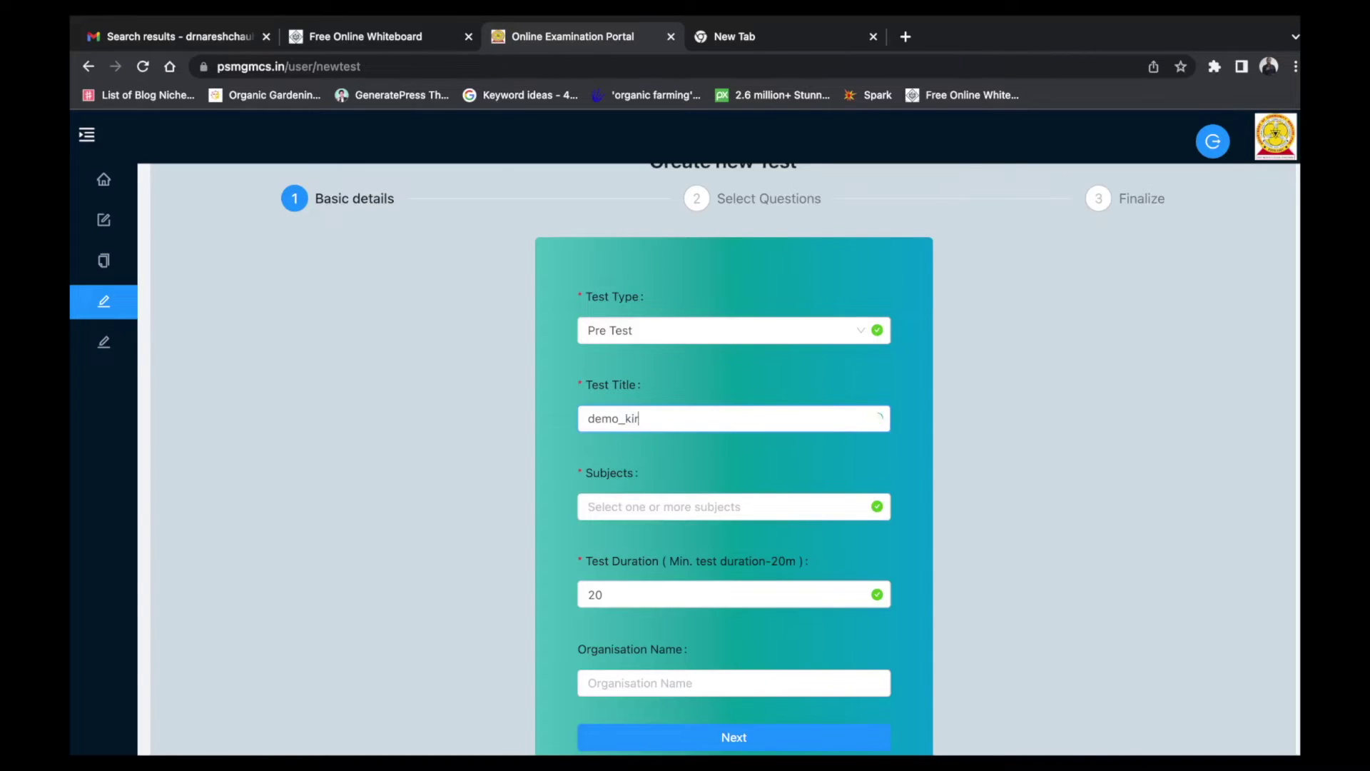
{"action": "type", "text": "an"}
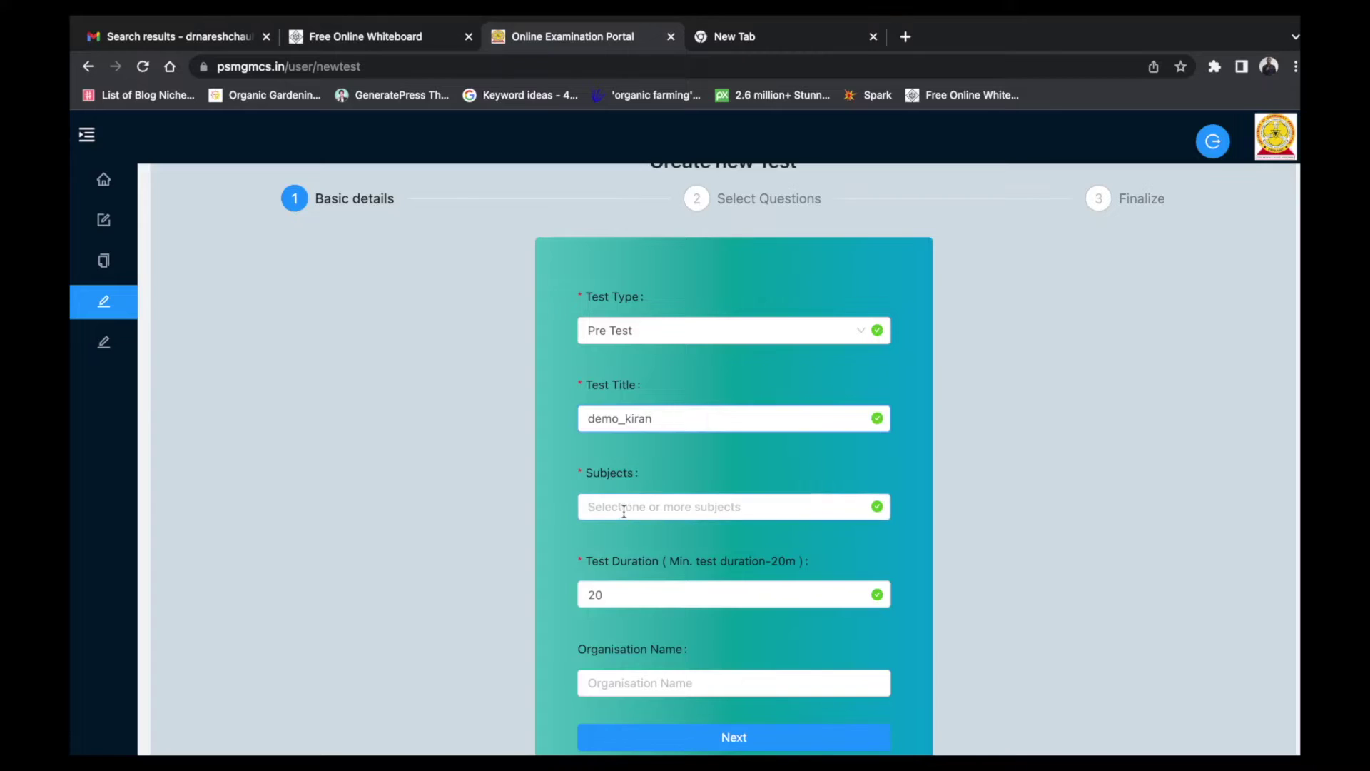
Step: Choose OSCE as the subject, keep the 20-minute duration, and begin the organisation name
{"action": "left_click", "coordinate": [622, 509]}
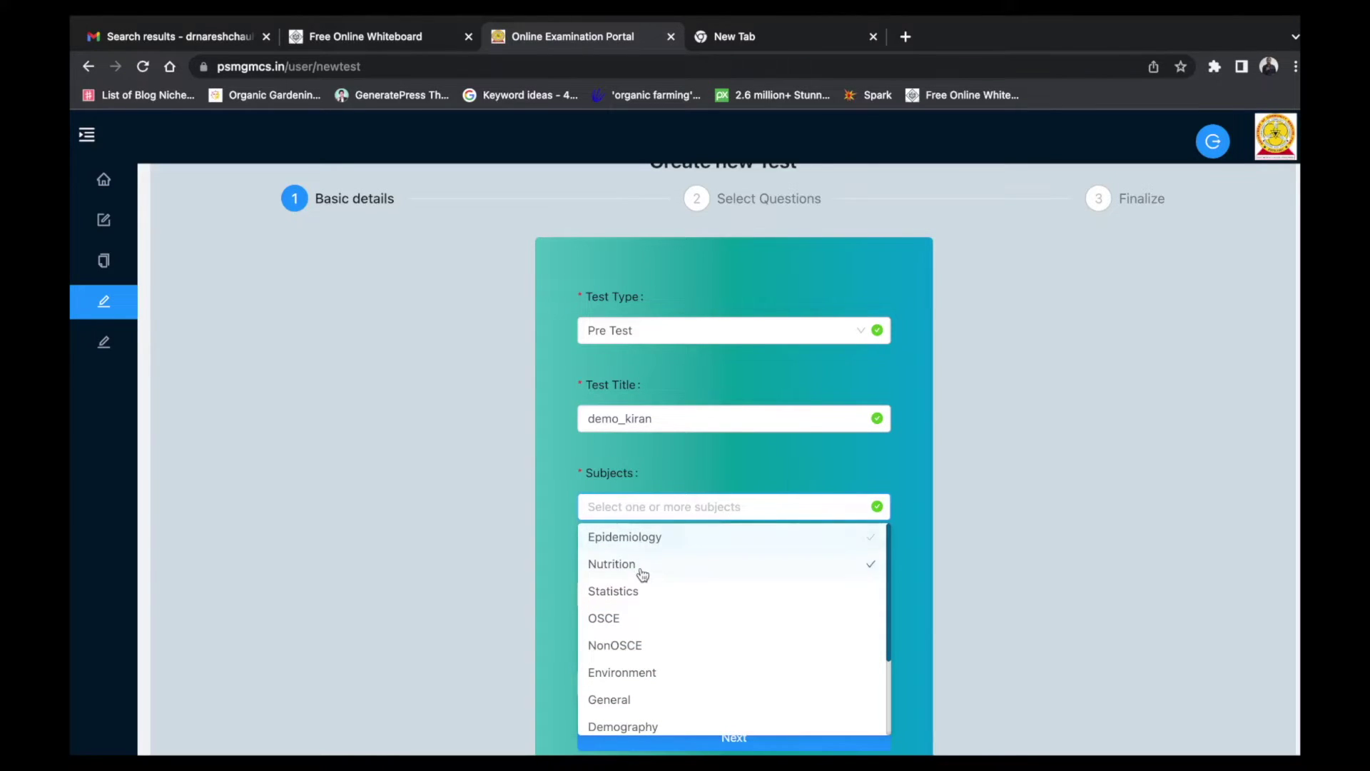
{"action": "left_click", "coordinate": [632, 627]}
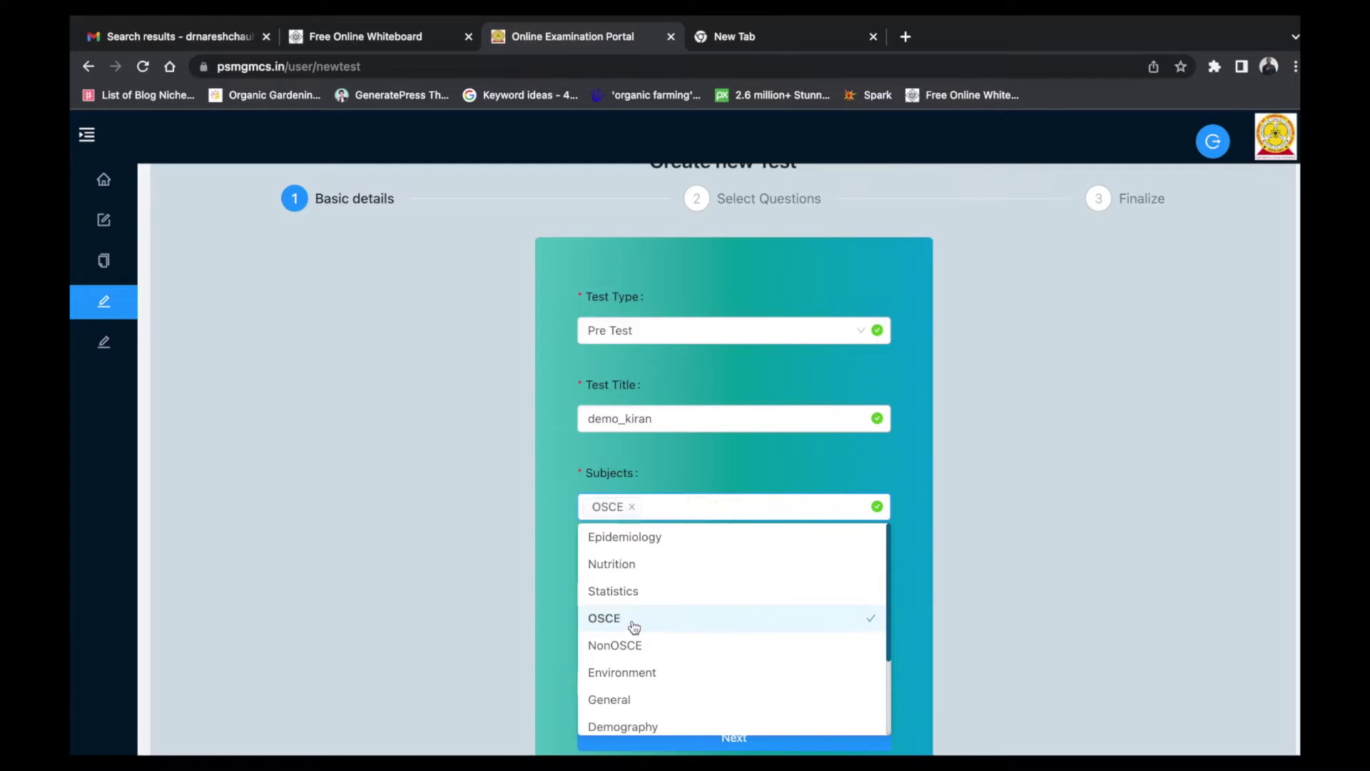
{"action": "left_click", "coordinate": [988, 515]}
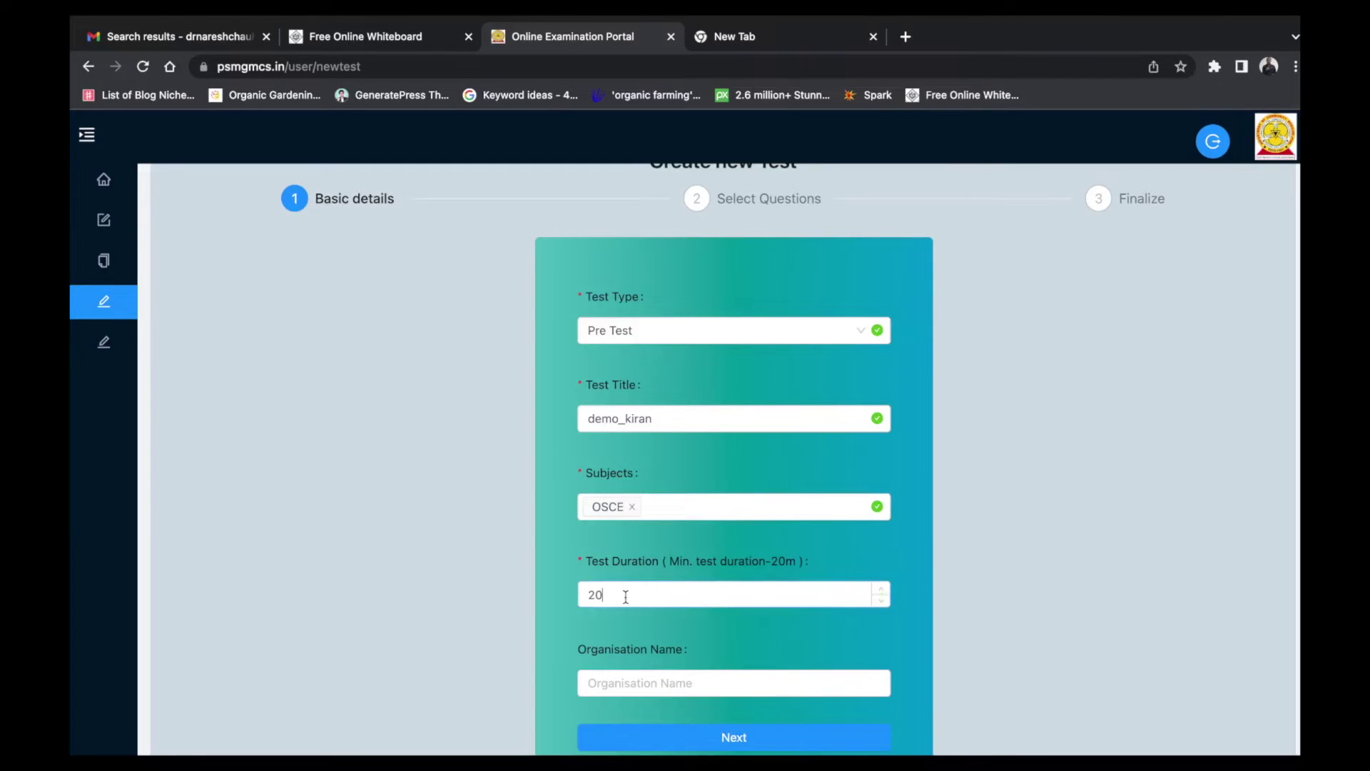
{"action": "left_click", "coordinate": [1001, 595]}
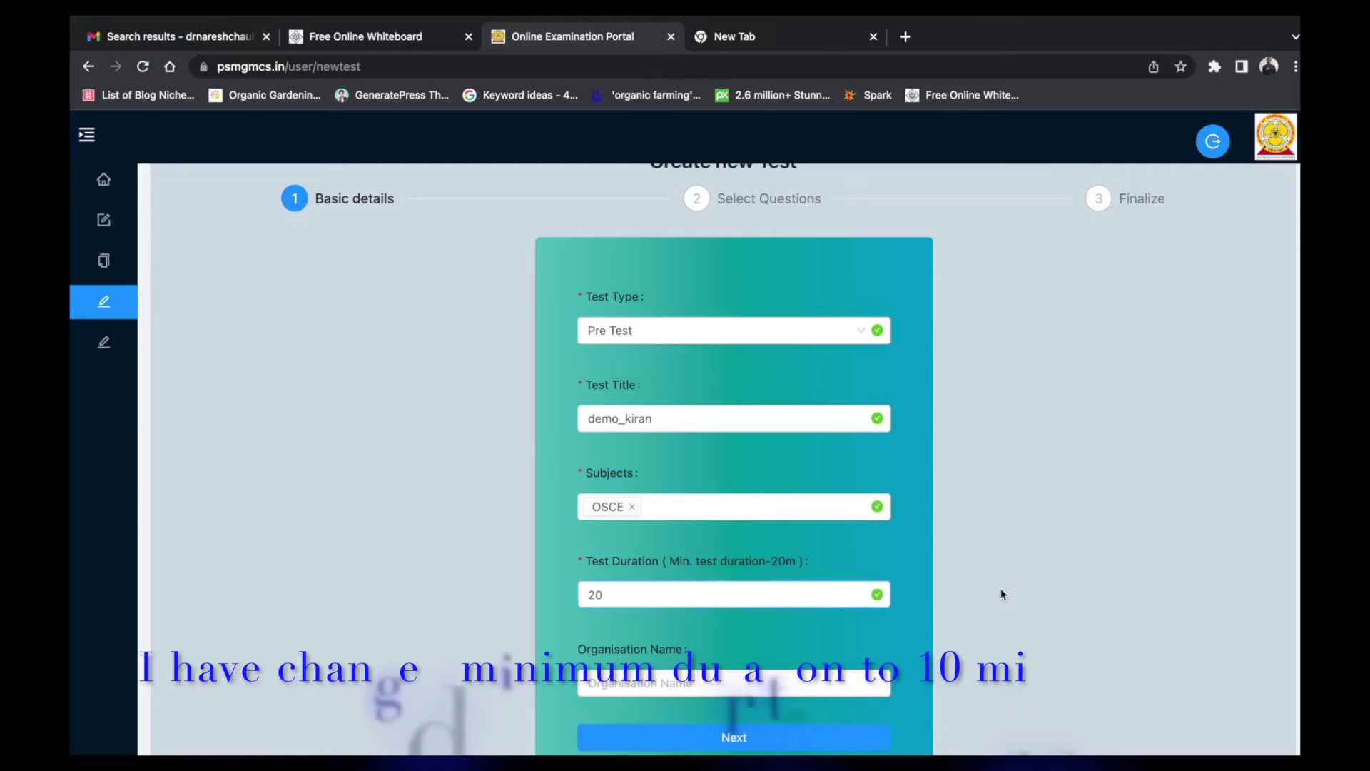
{"action": "left_click", "coordinate": [699, 682]}
{"action": "type", "text": "gm"}
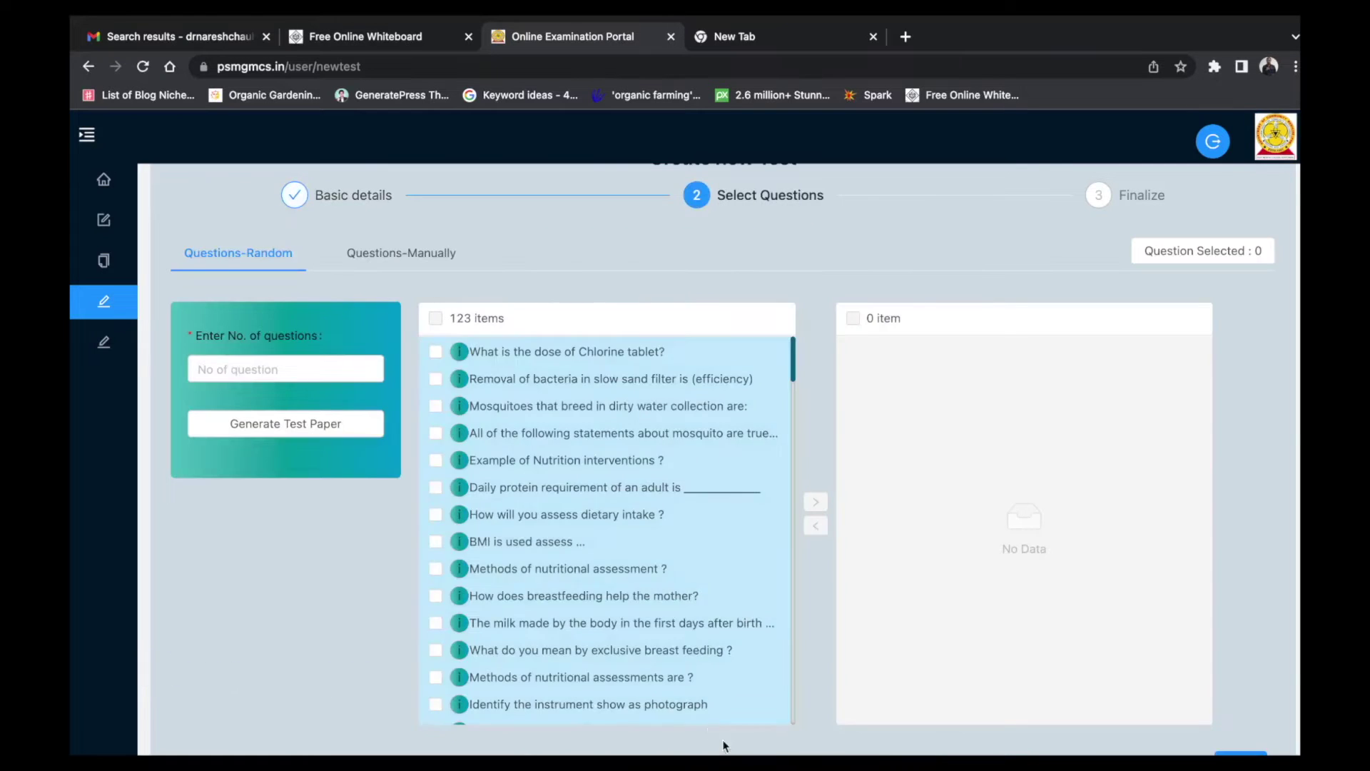
Step: On the Questions-Random tab, generate a 10-question test paper from the bank
{"action": "left_click", "coordinate": [723, 747]}
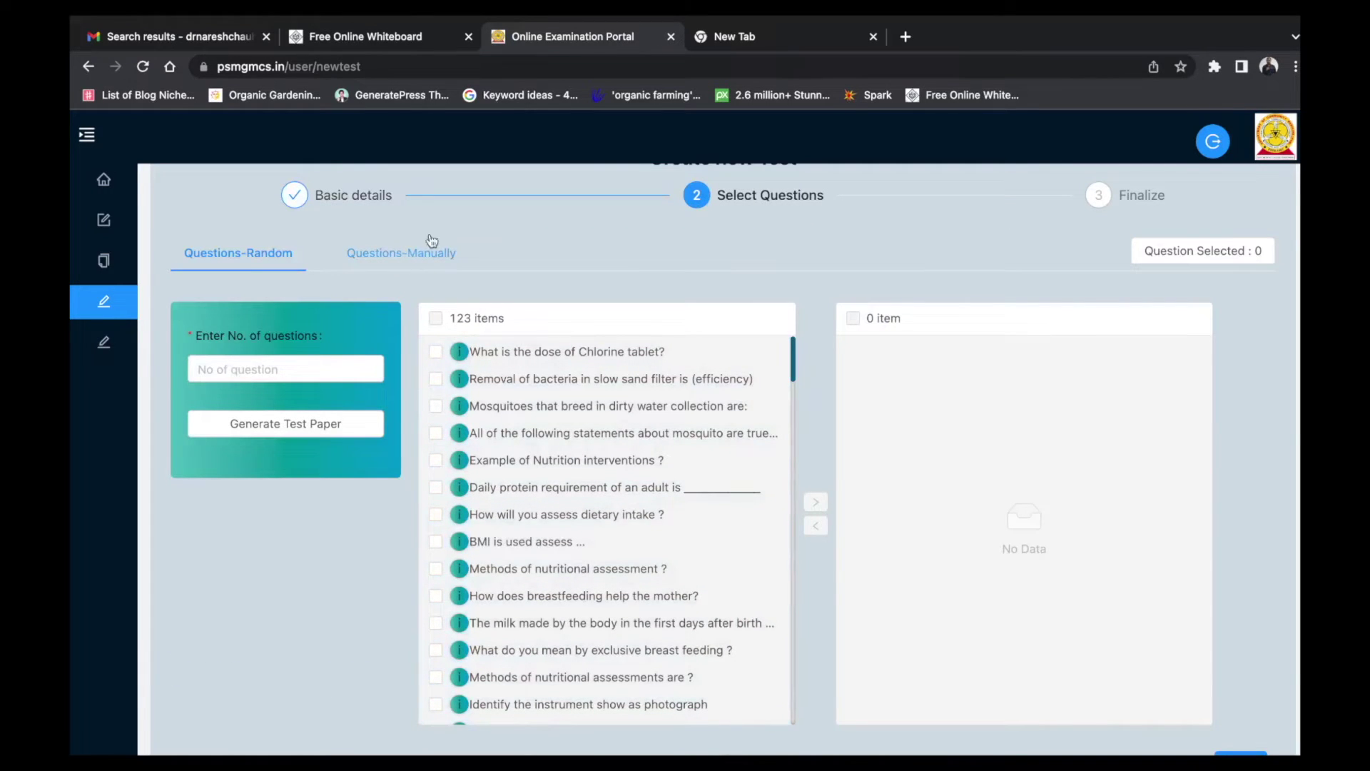
{"action": "left_click", "coordinate": [393, 253]}
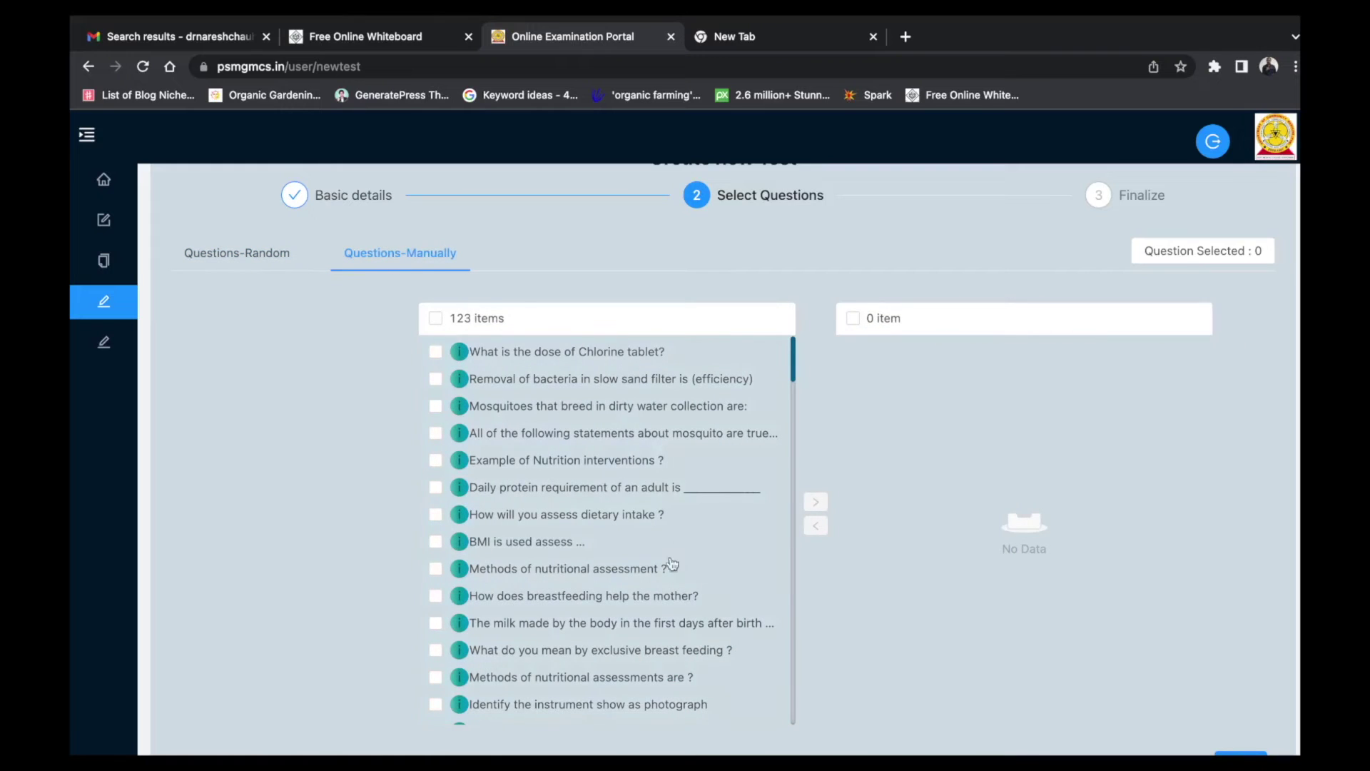
{"action": "left_click", "coordinate": [276, 256]}
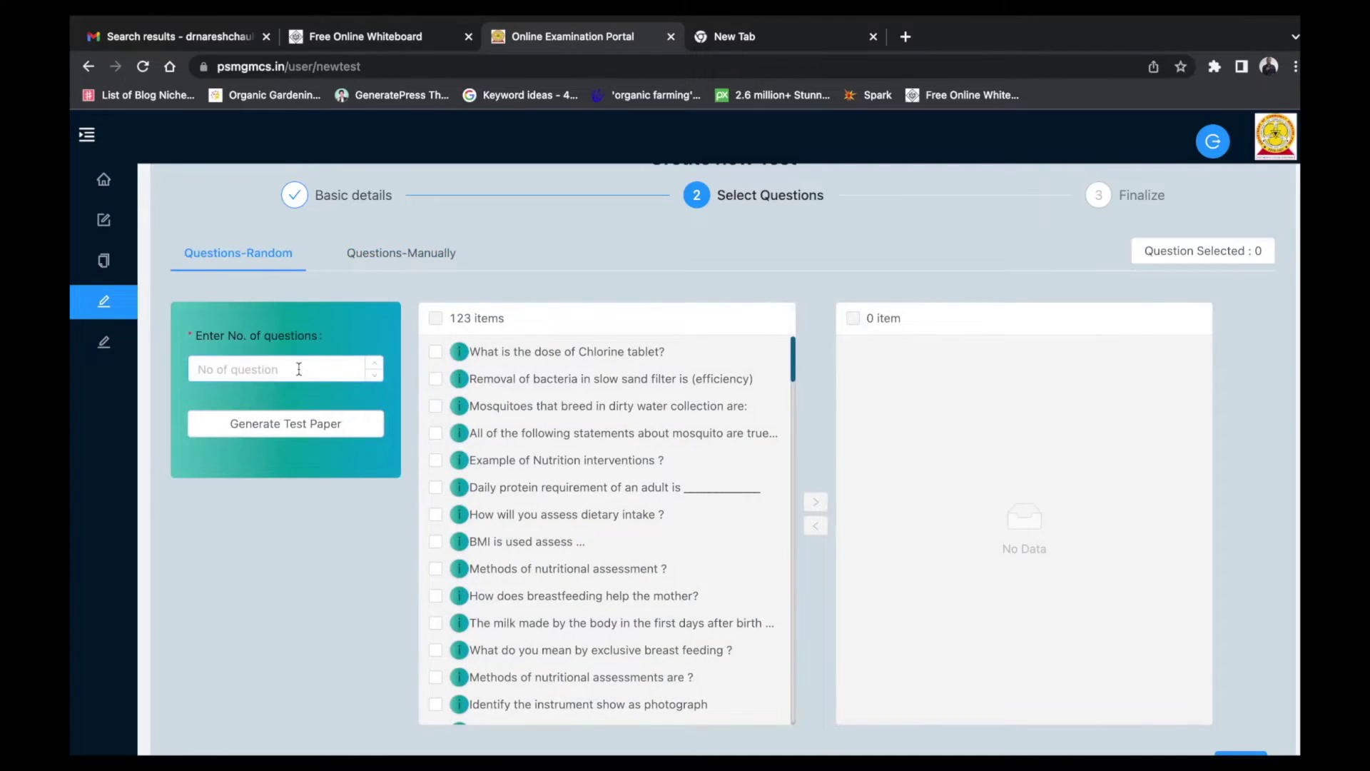
{"action": "type", "text": "5"}
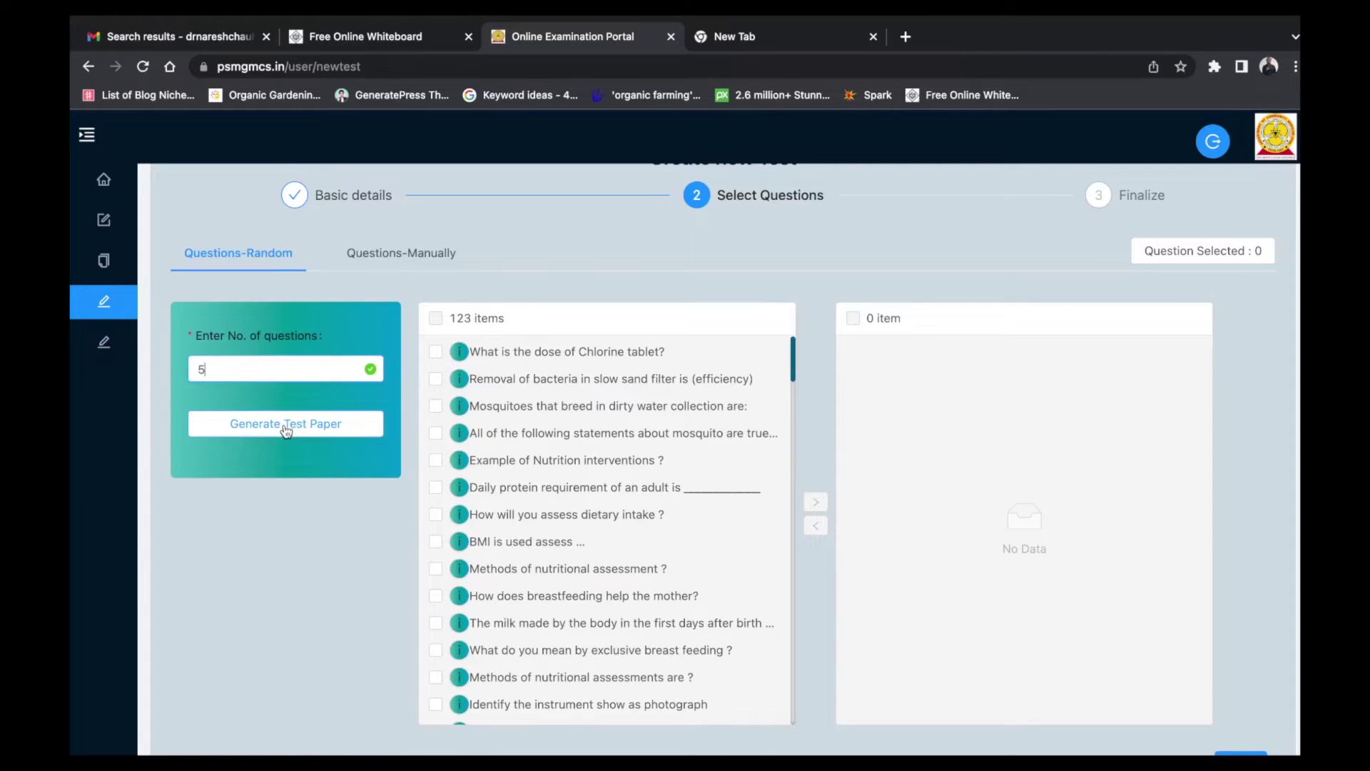
{"action": "left_click", "coordinate": [286, 429]}
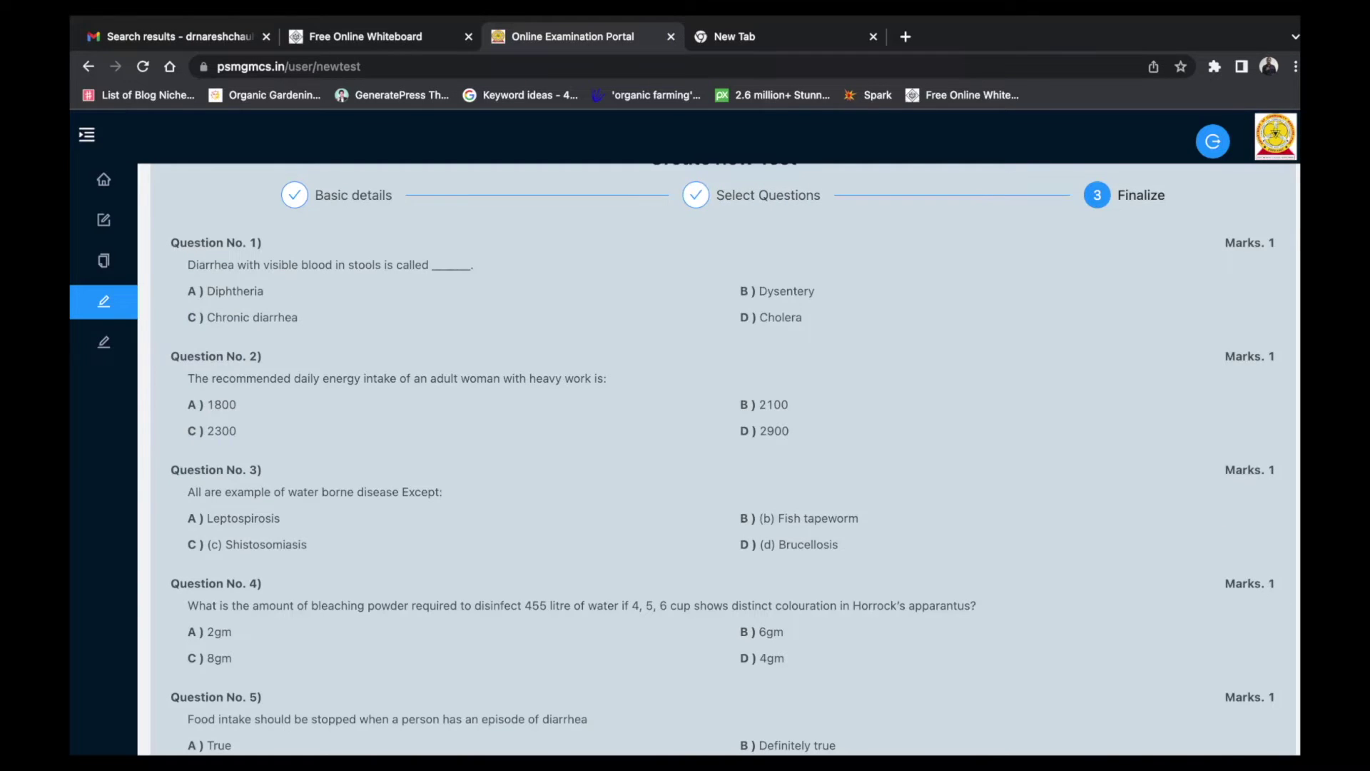
{"action": "scroll", "coordinate": [973, 543], "scroll_direction": "down", "scroll_amount": 4}
{"action": "scroll", "coordinate": [970, 544], "scroll_direction": "up", "scroll_amount": 5}
{"action": "scroll", "coordinate": [971, 544], "scroll_direction": "down", "scroll_amount": 7}
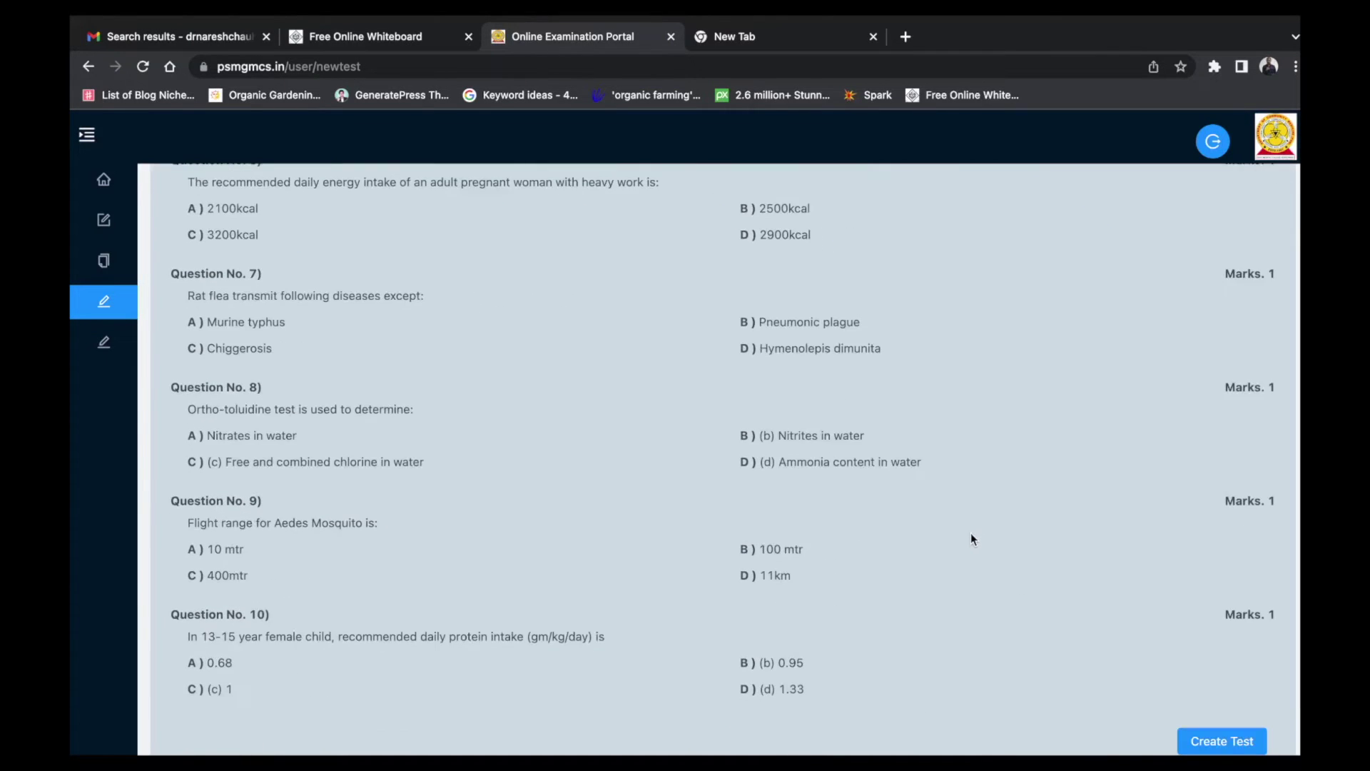
Step: Create the demo_kiran test from the finalized ten-question paper
{"action": "left_click", "coordinate": [1218, 744]}
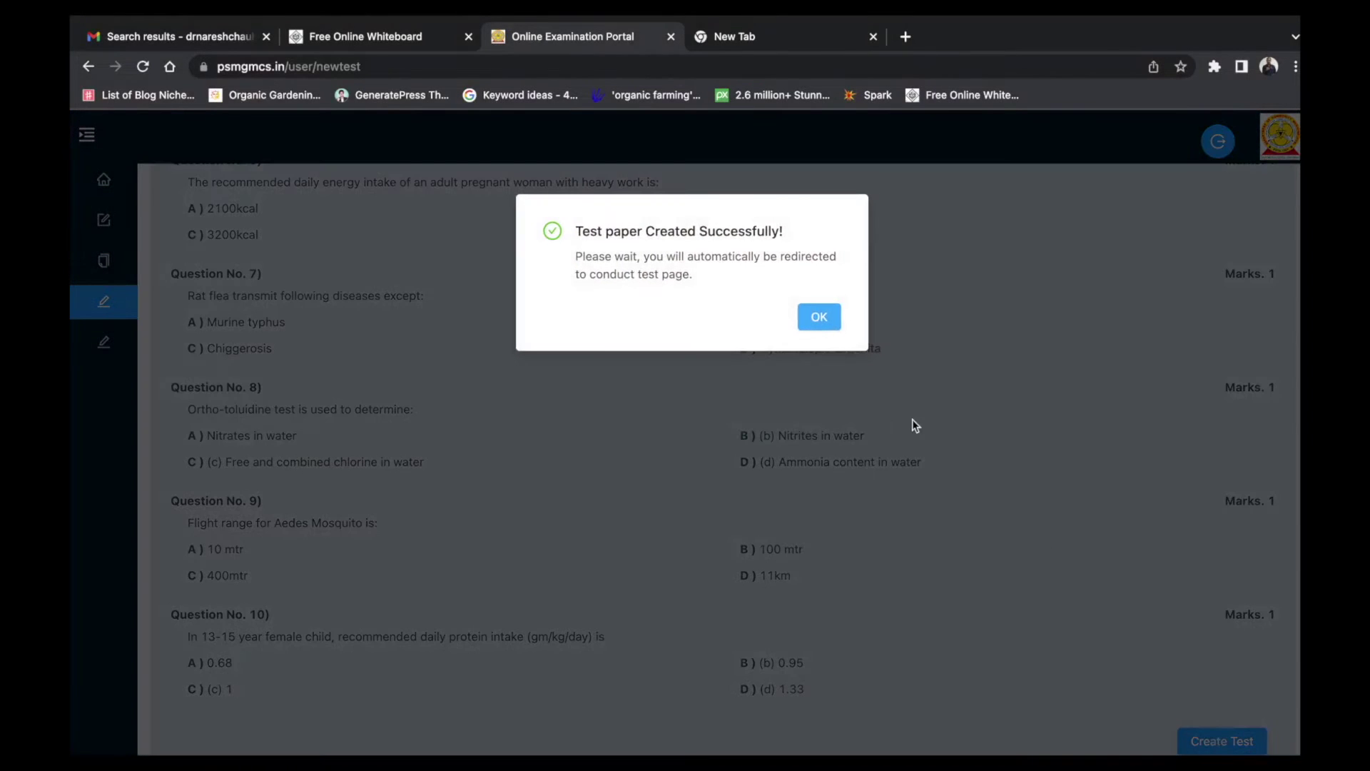
Step: Acknowledge the success message, copy demo_kiran's registration link, and switch browser windows
{"action": "left_click", "coordinate": [819, 319]}
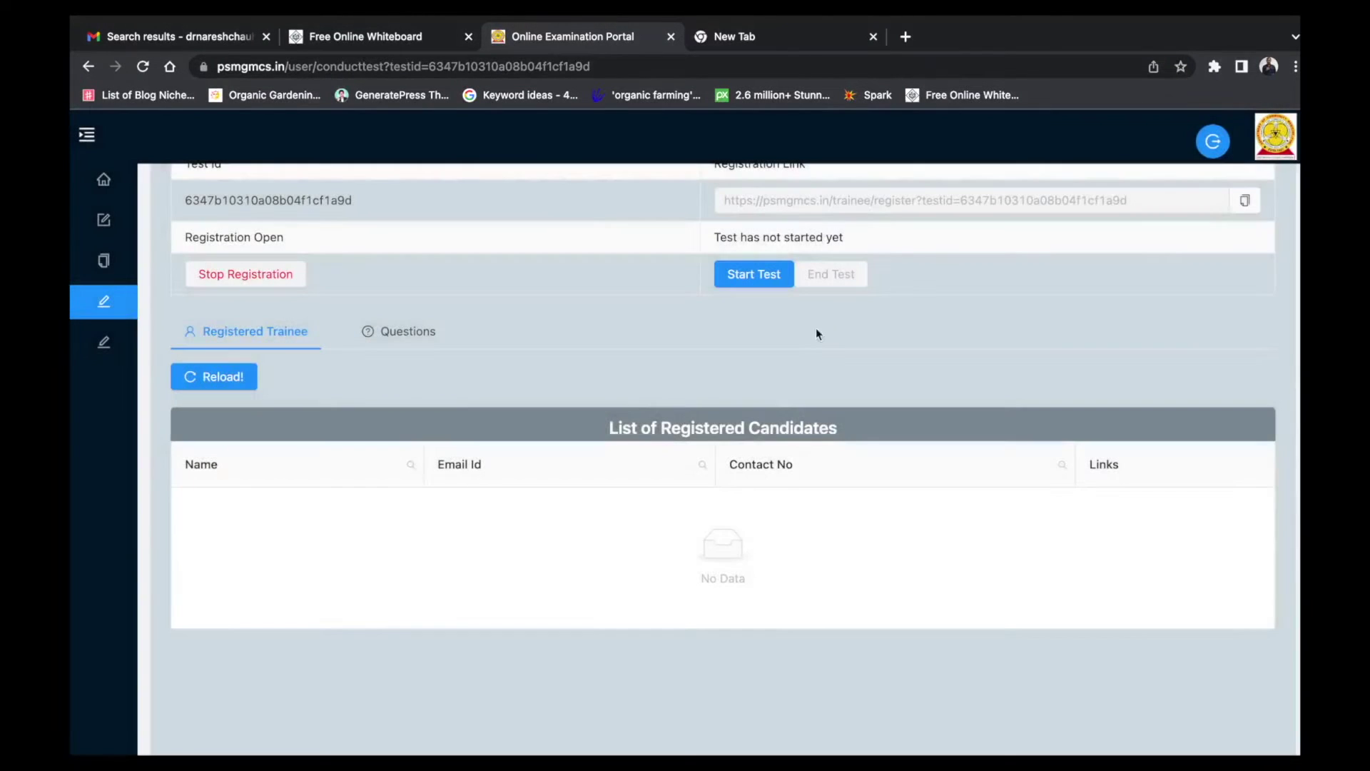
{"action": "left_click", "coordinate": [754, 280]}
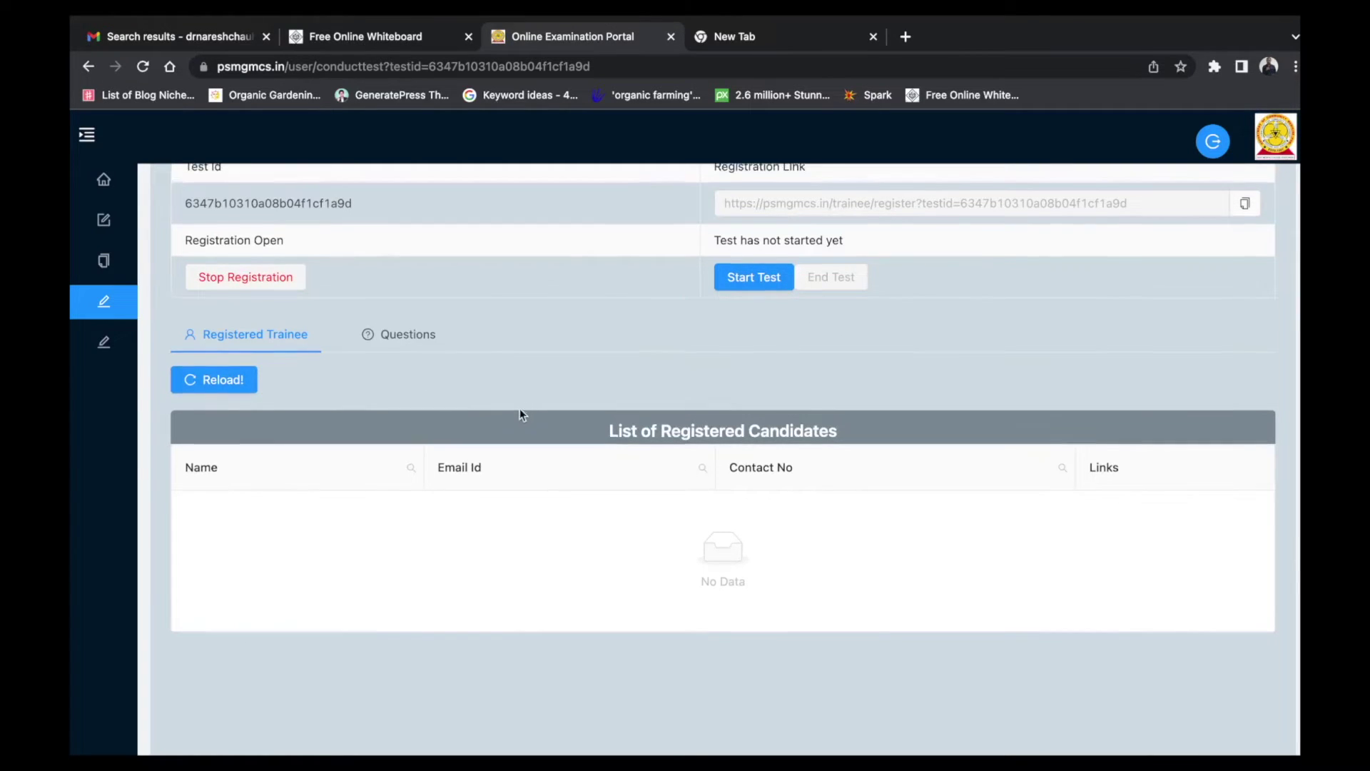
{"action": "scroll", "coordinate": [519, 407], "scroll_direction": "up", "scroll_amount": 2}
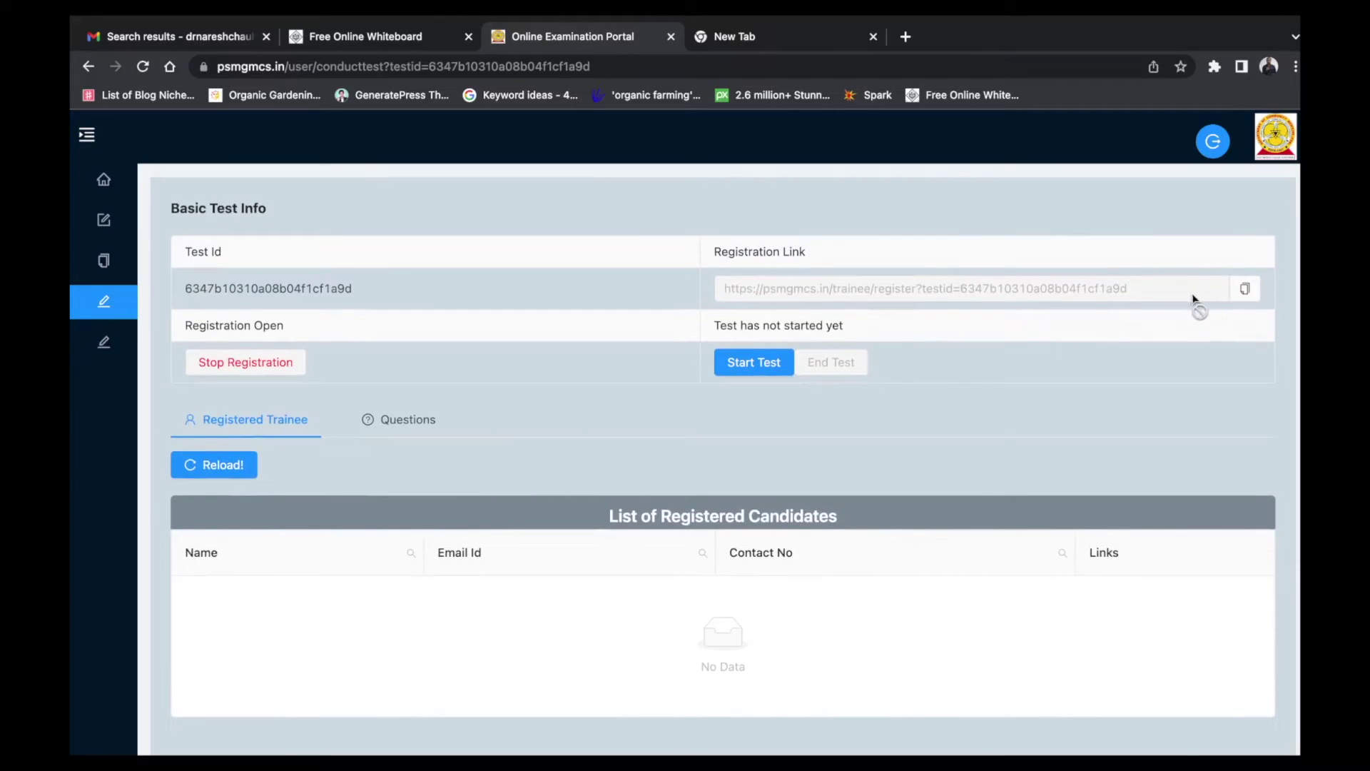
{"action": "left_click", "coordinate": [1246, 290]}
{"action": "key", "text": "alt+Tab"}
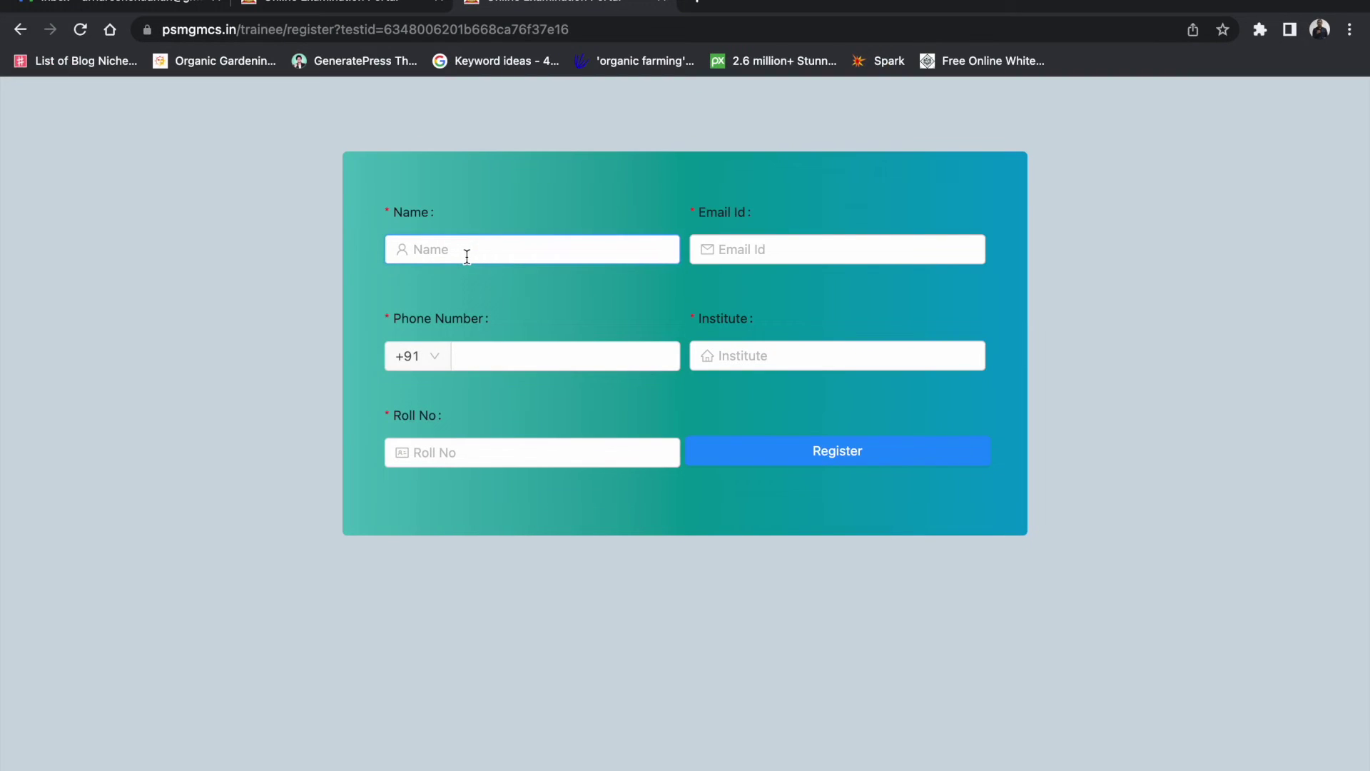
{"action": "type", "text": "naresh"}
Step: Register a trainee with name, email, phone, institute GMCS and roll number 99
{"action": "key", "text": "Tab"}
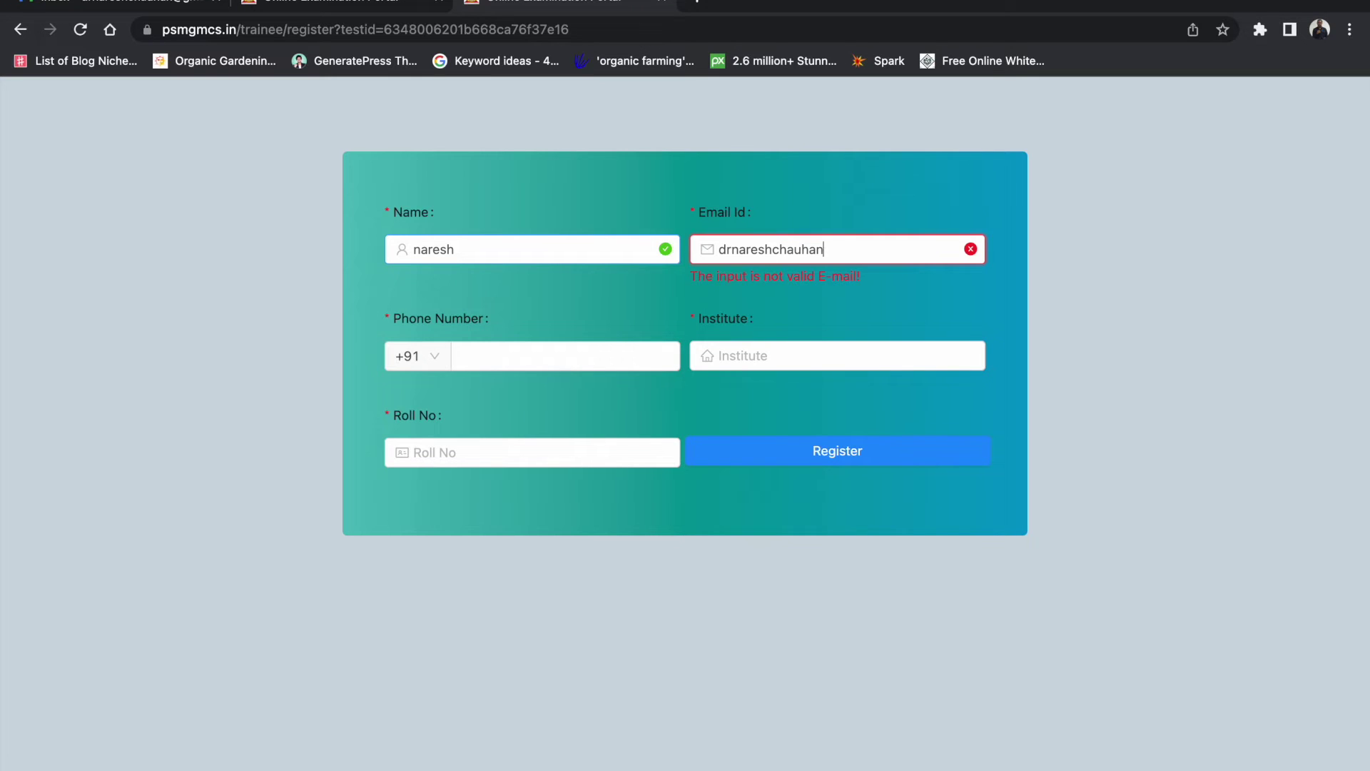
{"action": "key", "text": "Tab"}
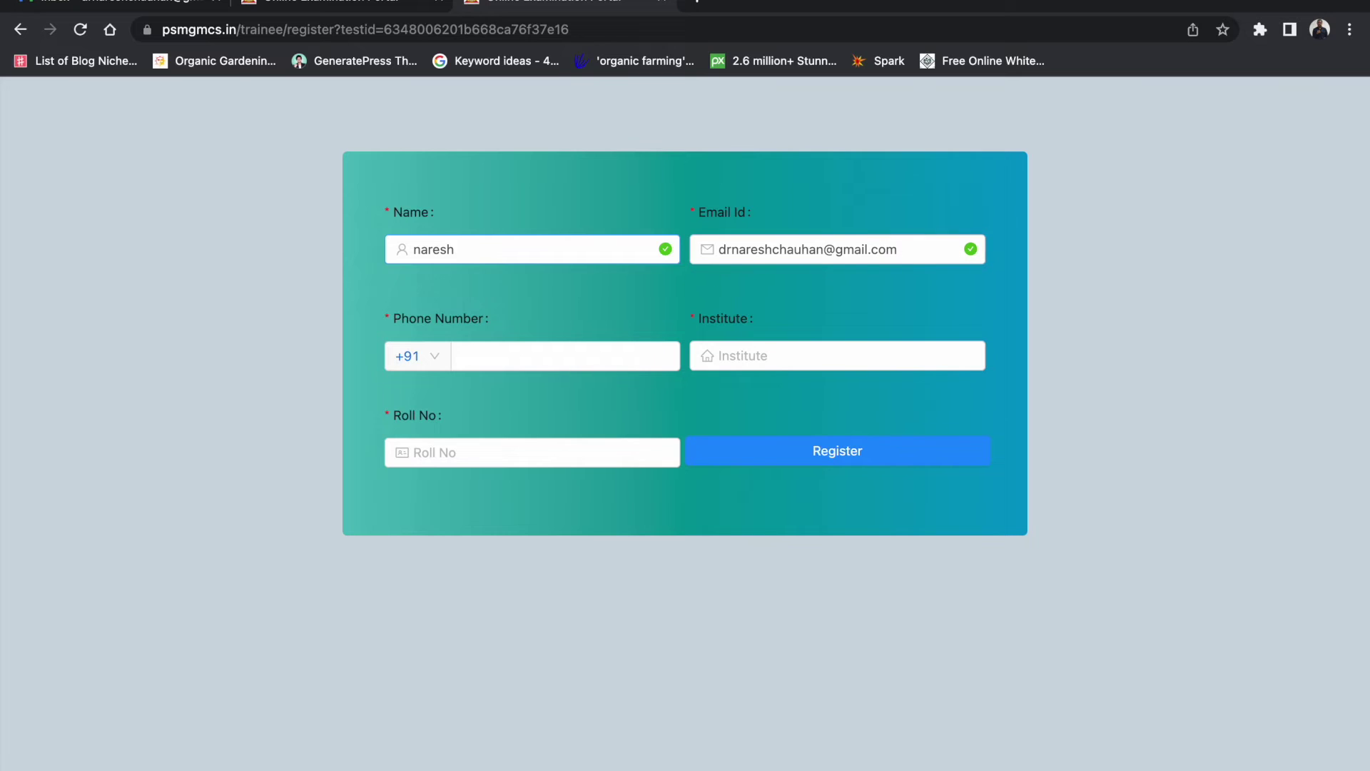
{"action": "left_click", "coordinate": [493, 361]}
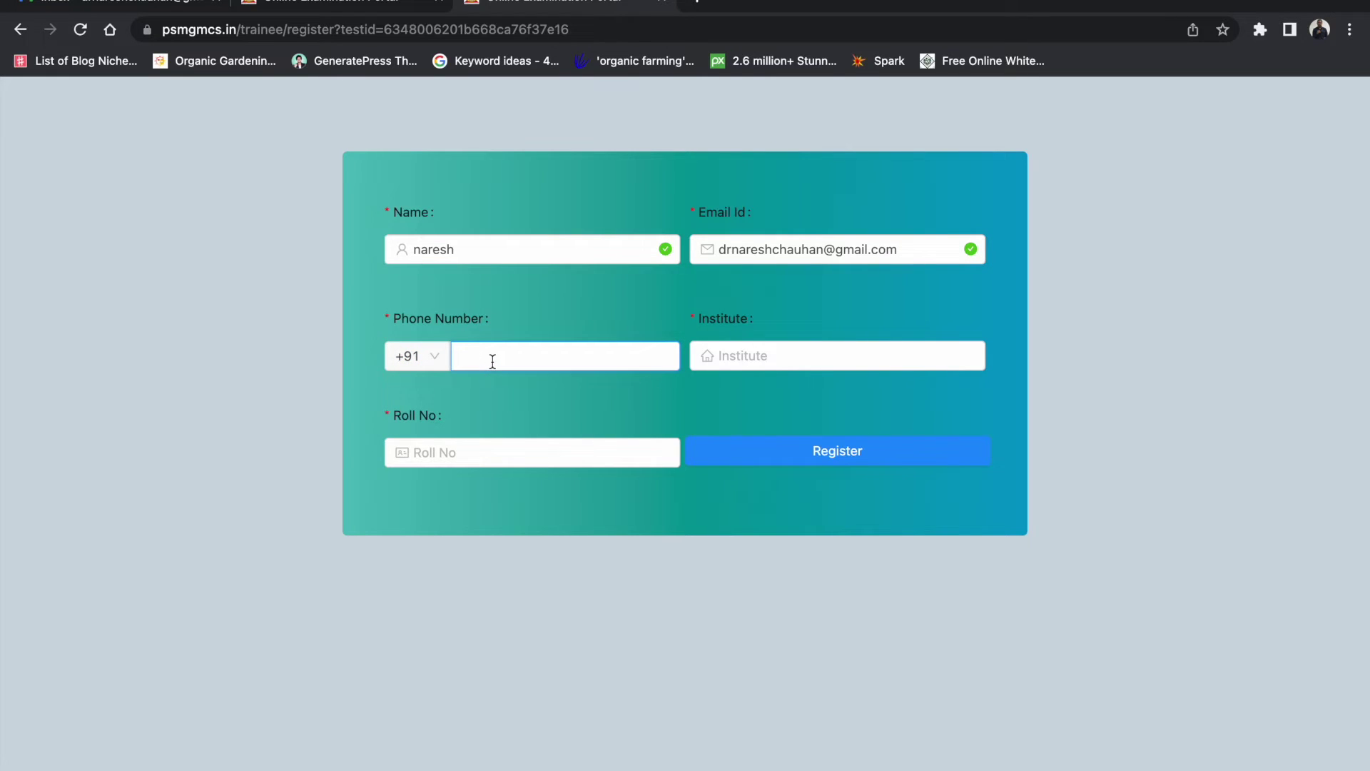
{"action": "type", "text": "99042"}
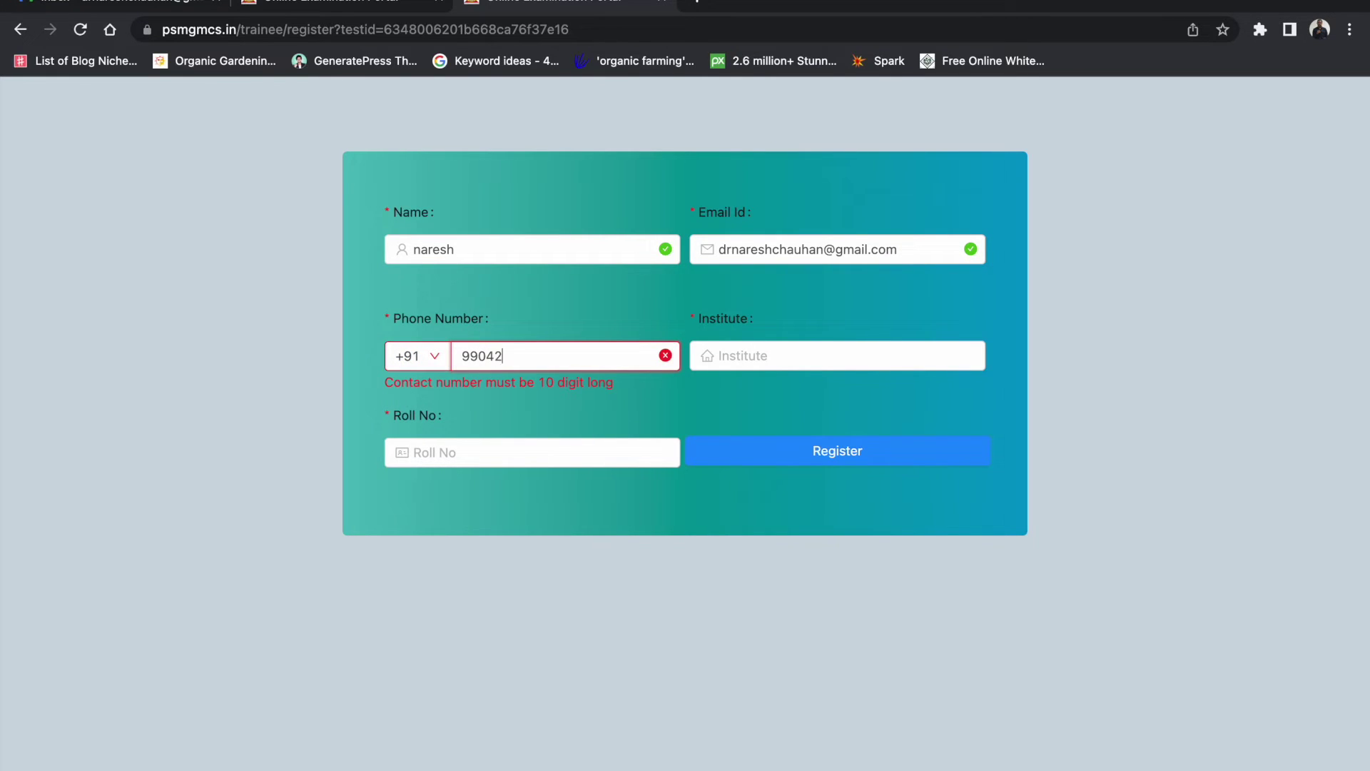
{"action": "type", "text": "4"}
{"action": "left_click", "coordinate": [707, 364]}
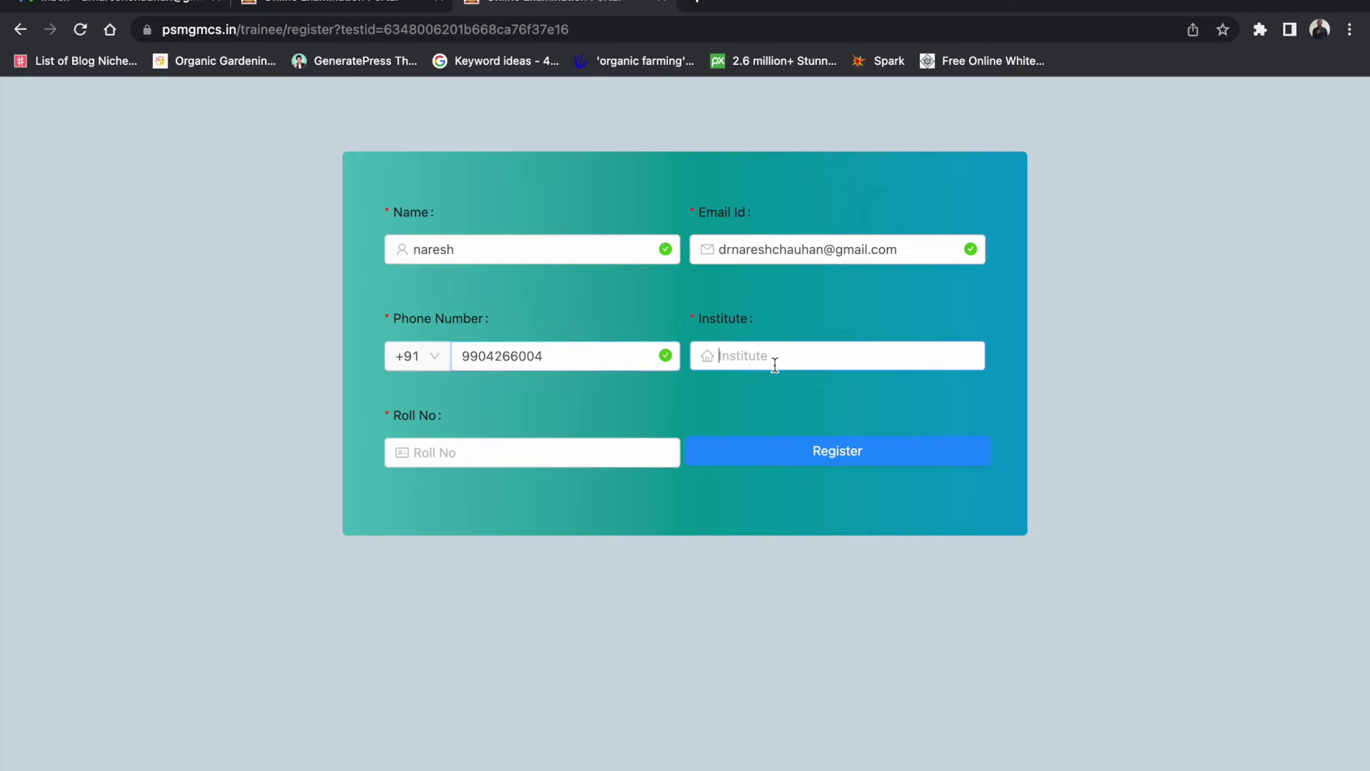
{"action": "type", "text": "GMCS"}
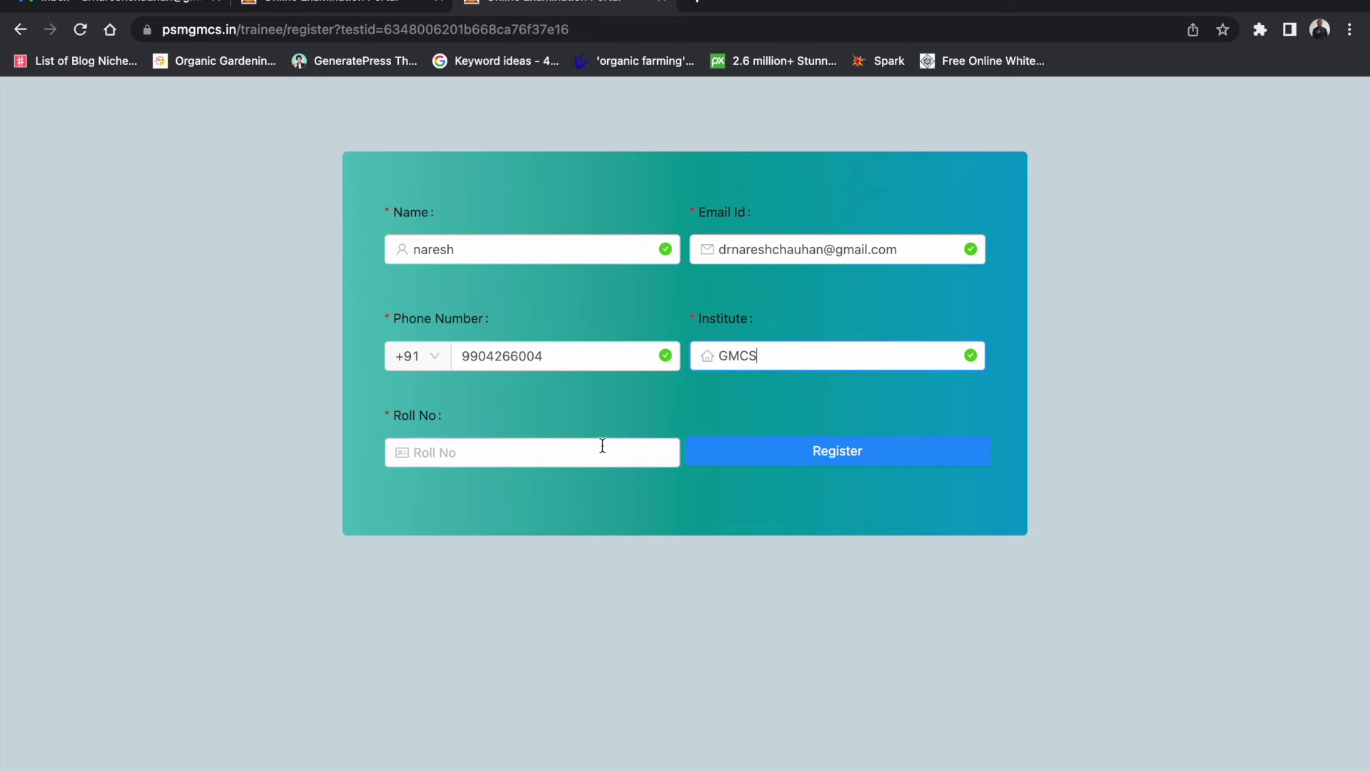
{"action": "left_click", "coordinate": [562, 456]}
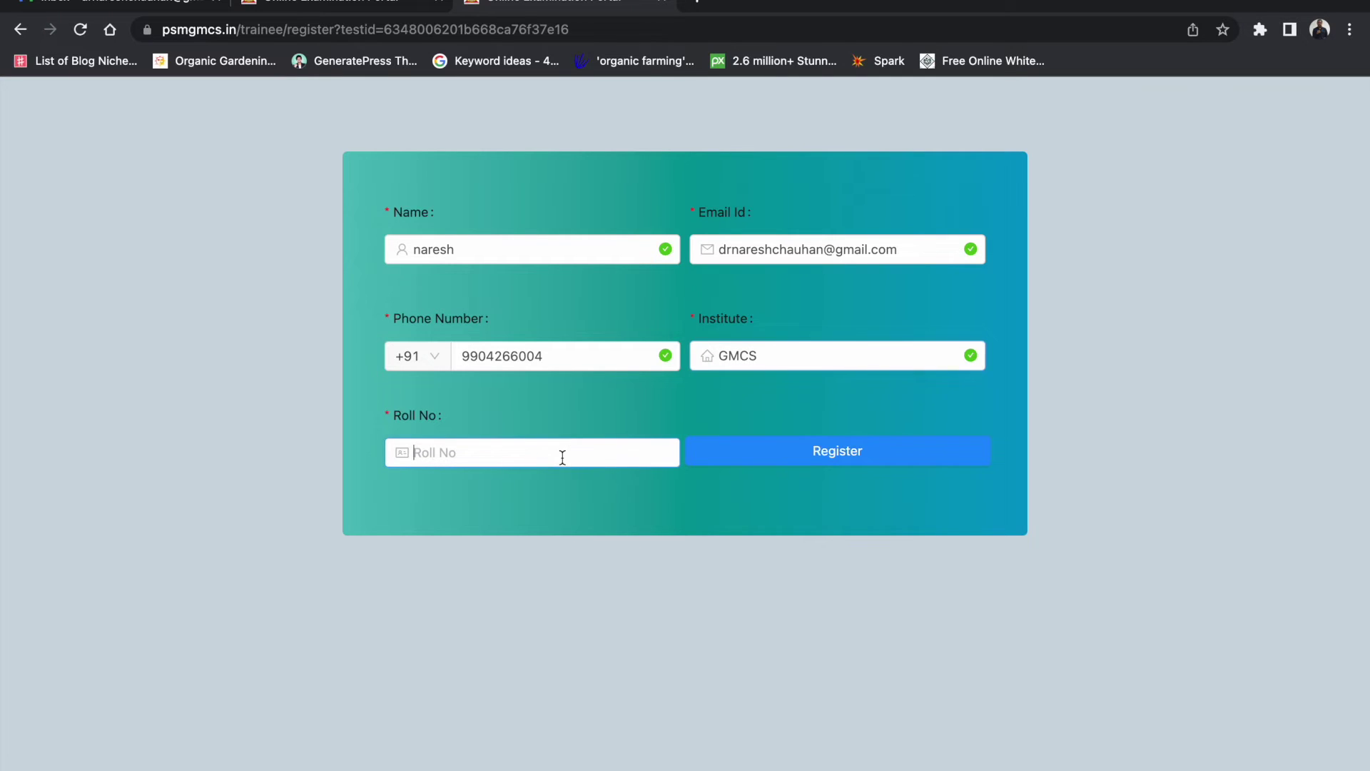
{"action": "type", "text": "99"}
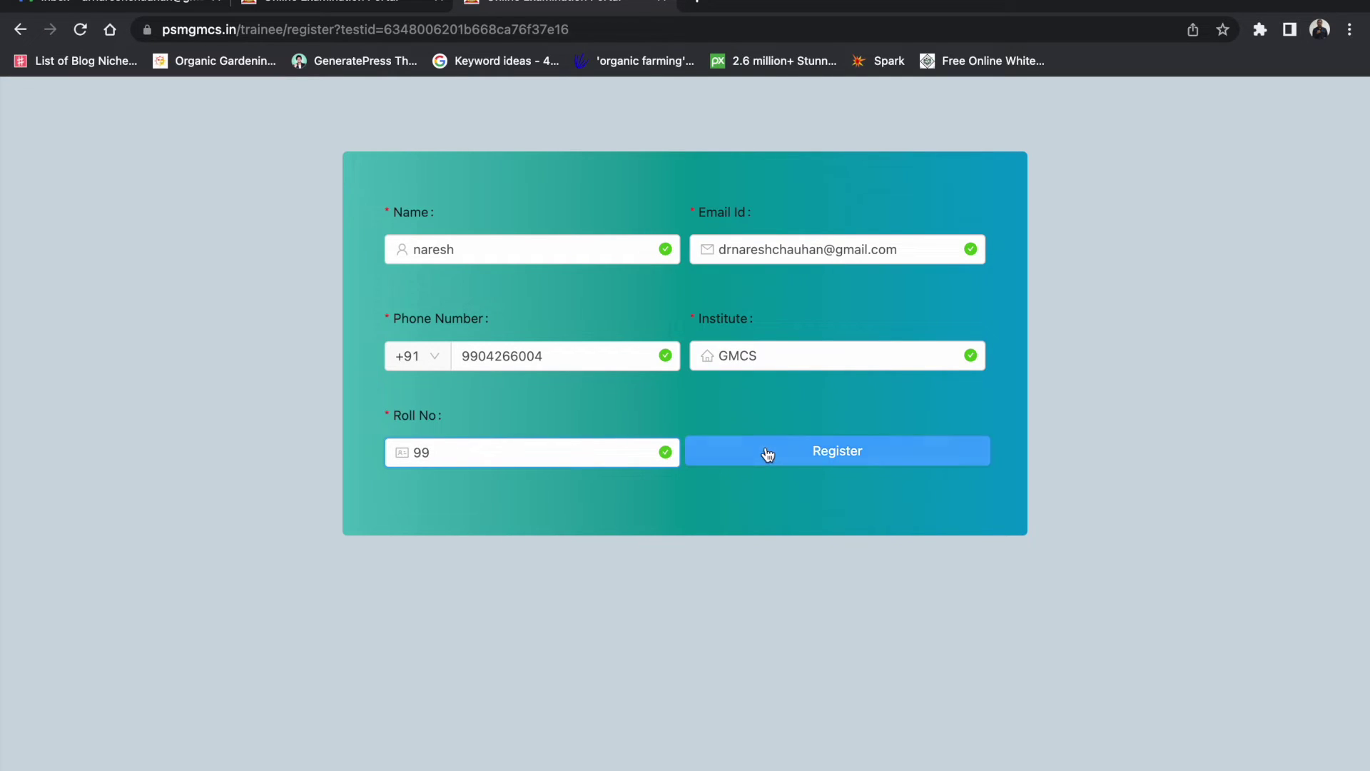
{"action": "left_click", "coordinate": [836, 459]}
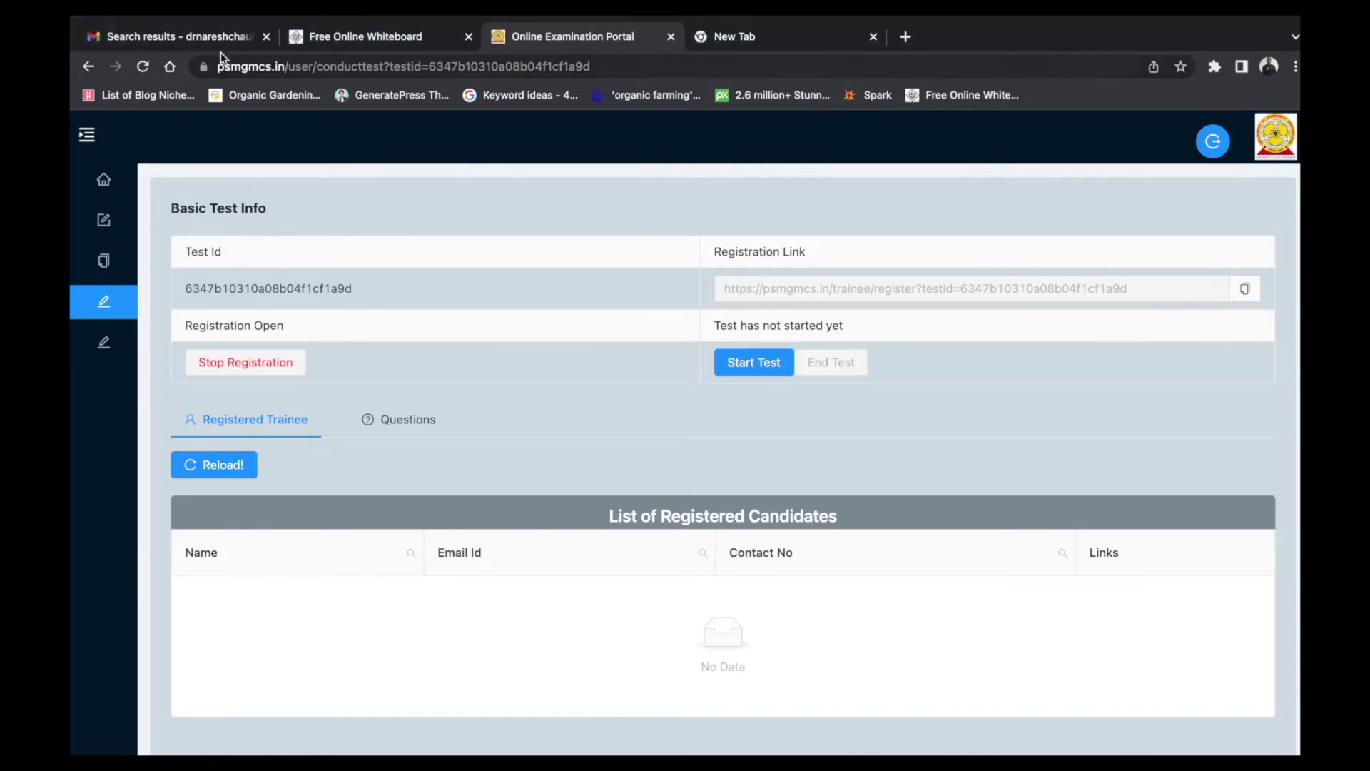
{"action": "left_click", "coordinate": [198, 37]}
Step: Open the 'Registered Successfully' email in Gmail and follow its taketest link
{"action": "left_click", "coordinate": [141, 246]}
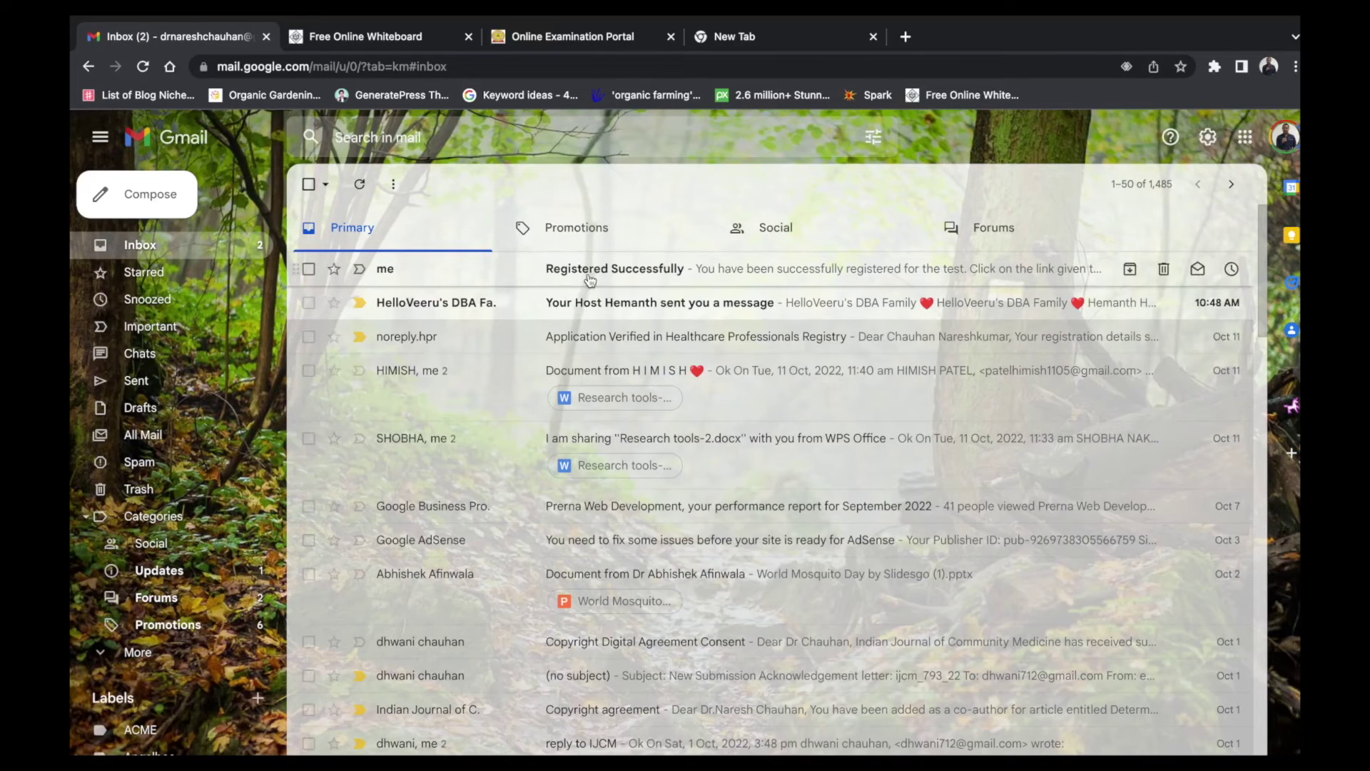
{"action": "mouse_move", "coordinate": [685, 269]}
{"action": "left_click", "coordinate": [624, 274]}
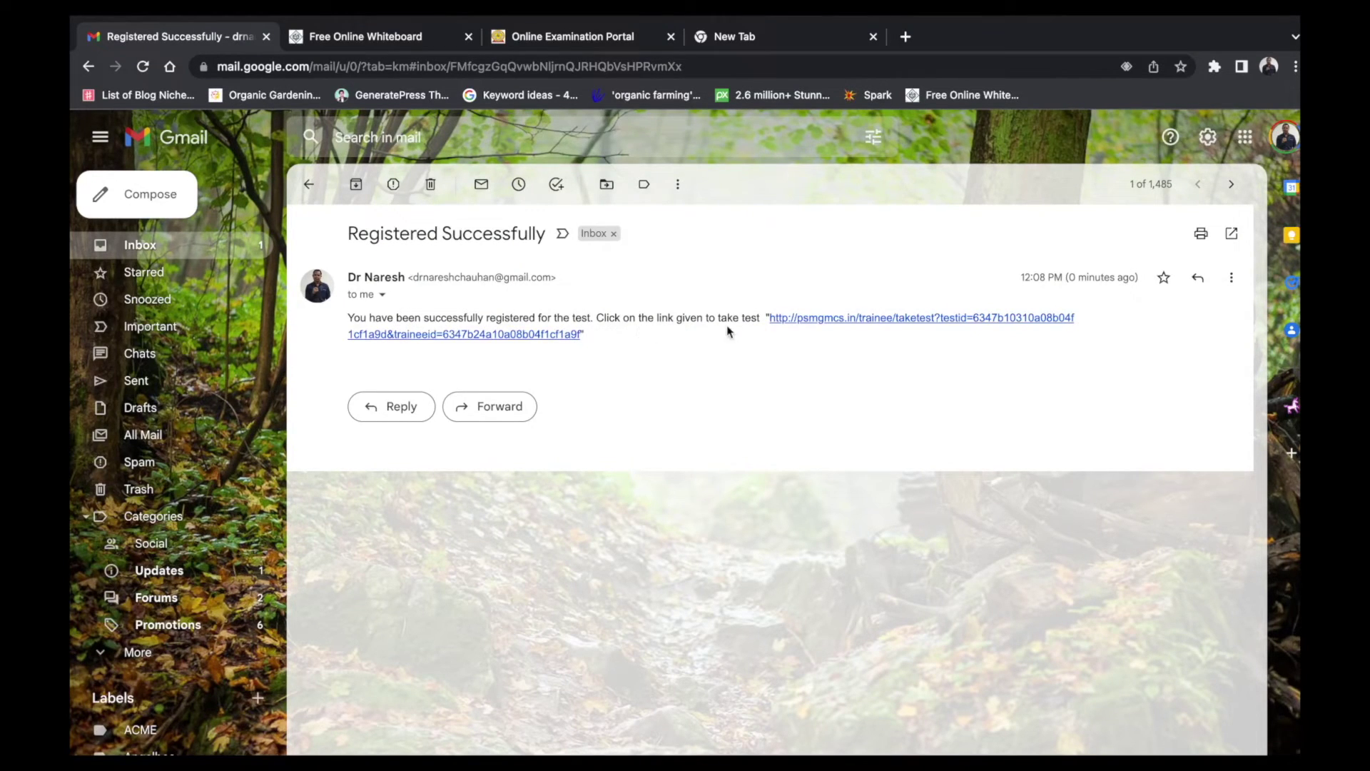
{"action": "left_click", "coordinate": [888, 325]}
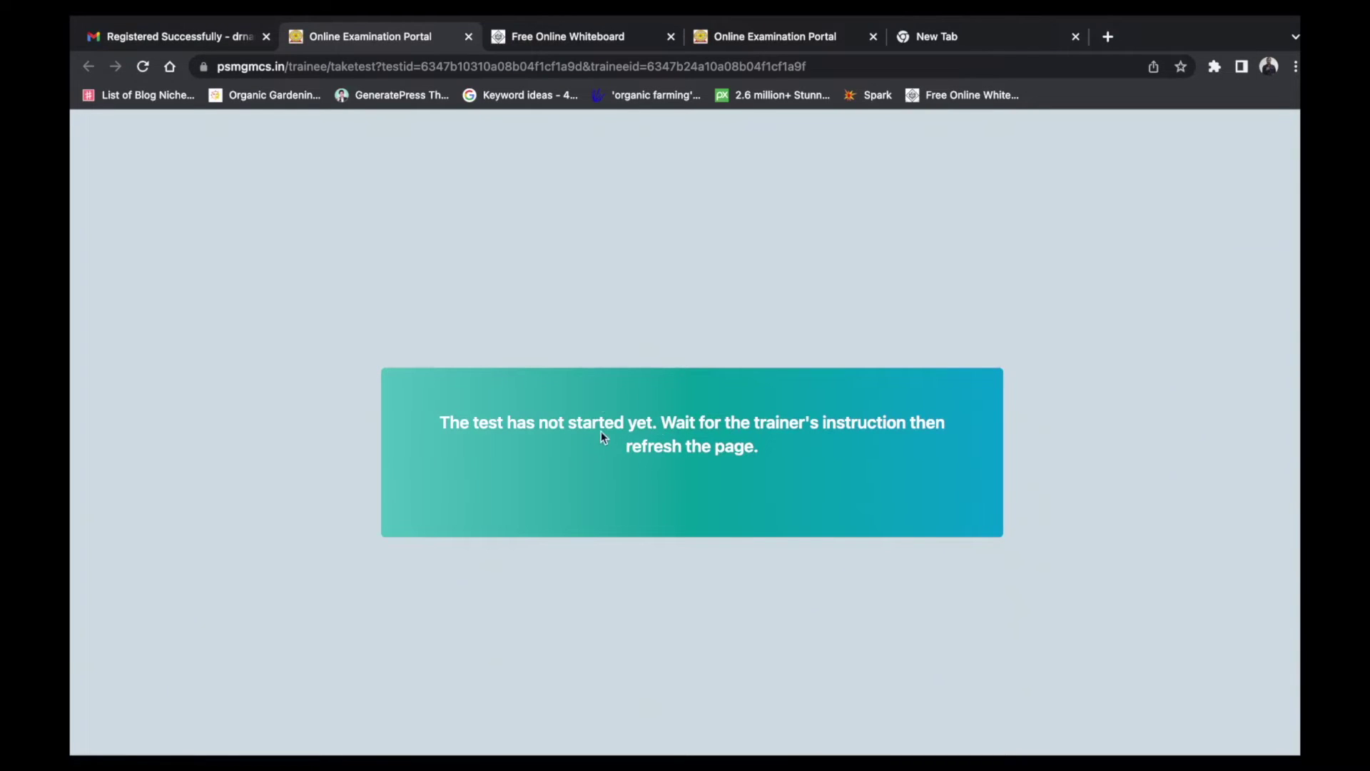
Step: Reload the candidate list to show both trainees, review the questions, and start the test
{"action": "left_click", "coordinate": [775, 37]}
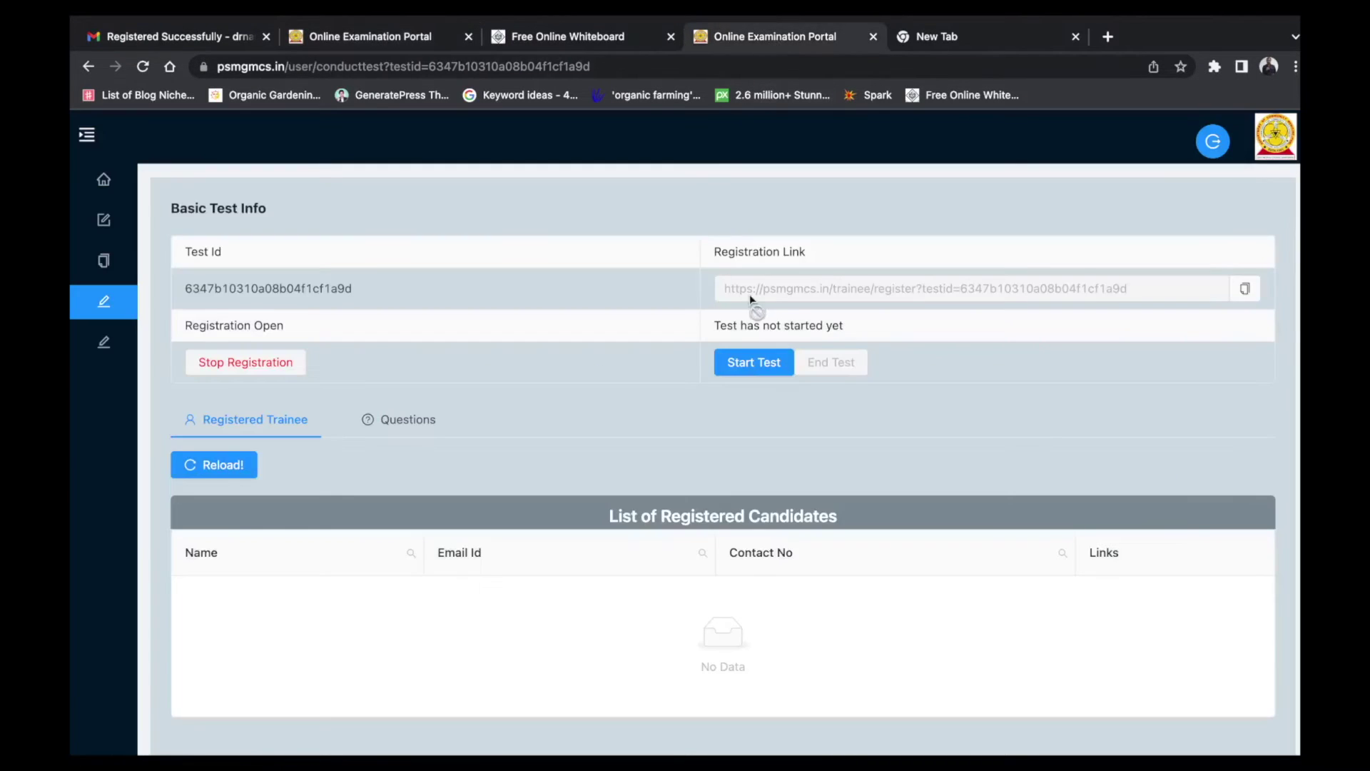
{"action": "left_click", "coordinate": [750, 365]}
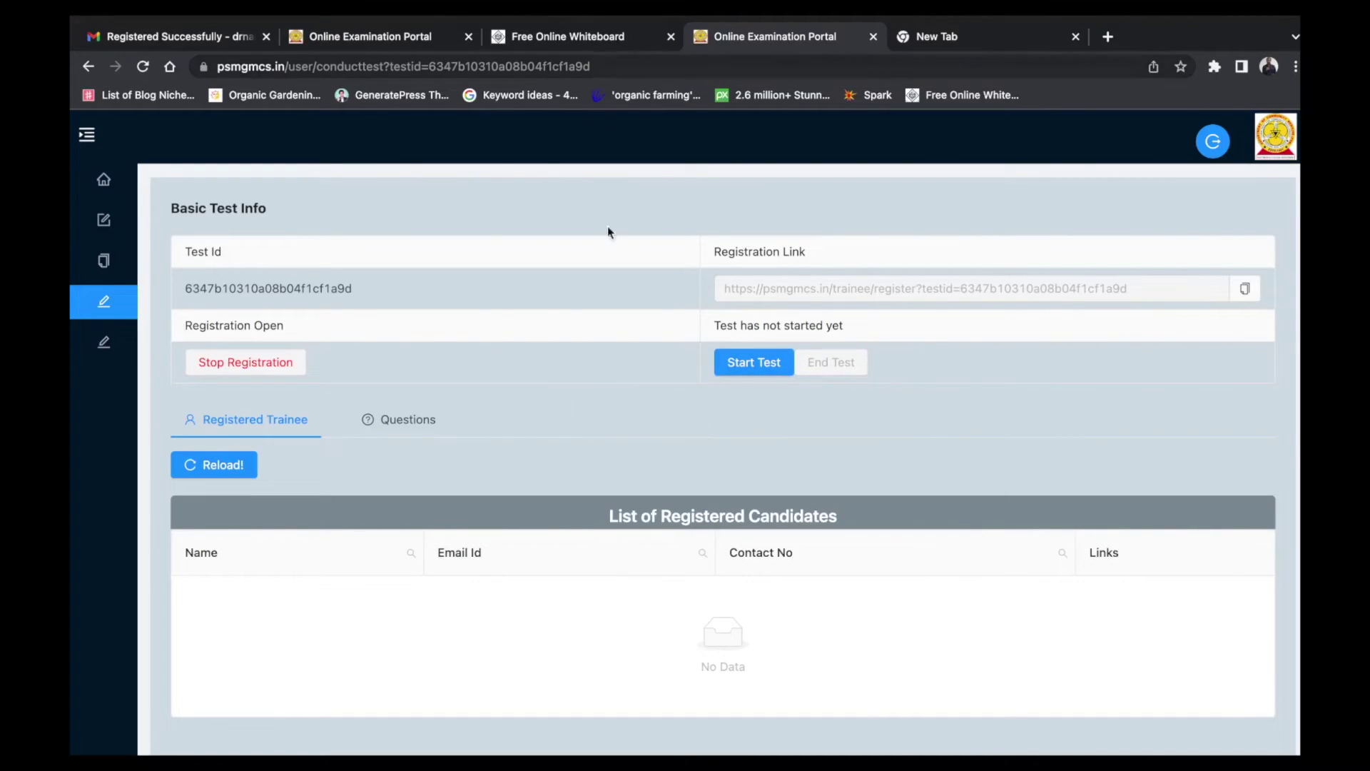
{"action": "left_click", "coordinate": [219, 471]}
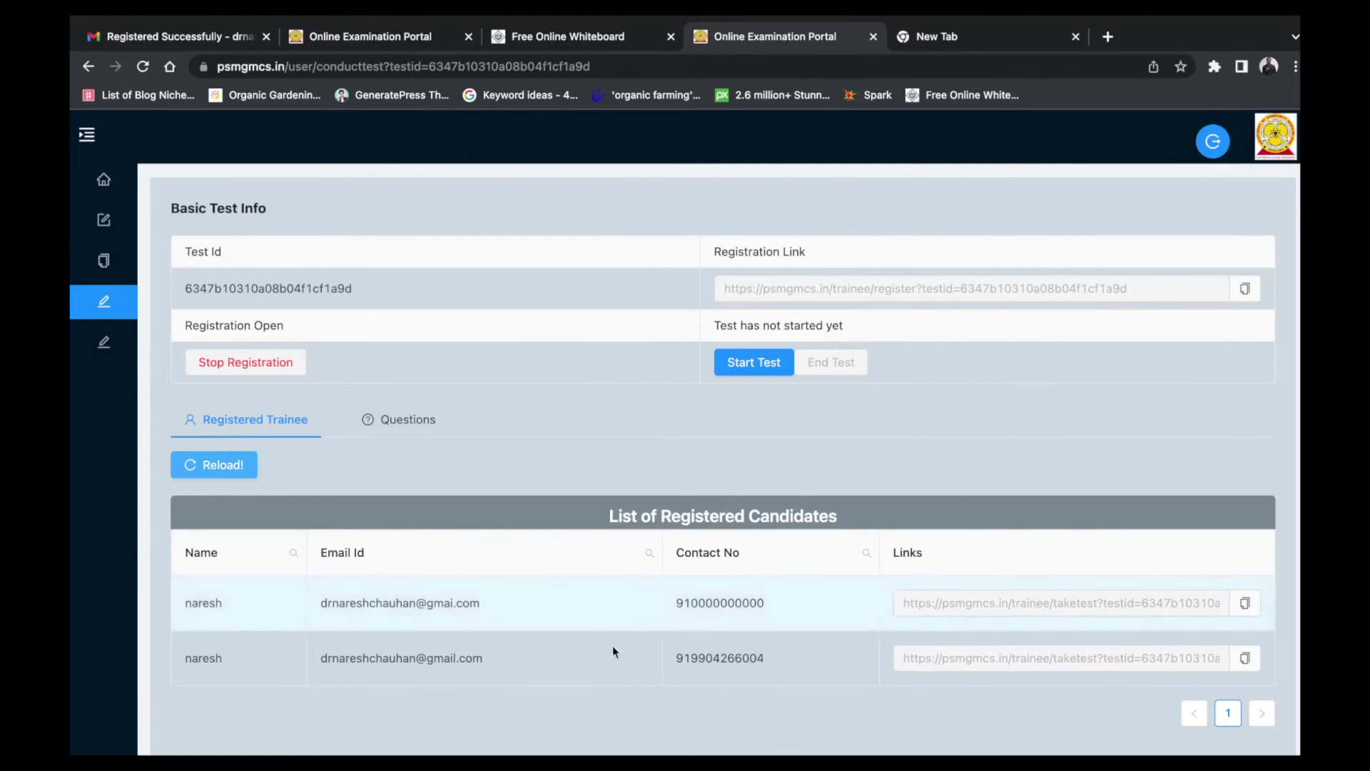
{"action": "scroll", "coordinate": [739, 649], "scroll_direction": "down", "scroll_amount": 2}
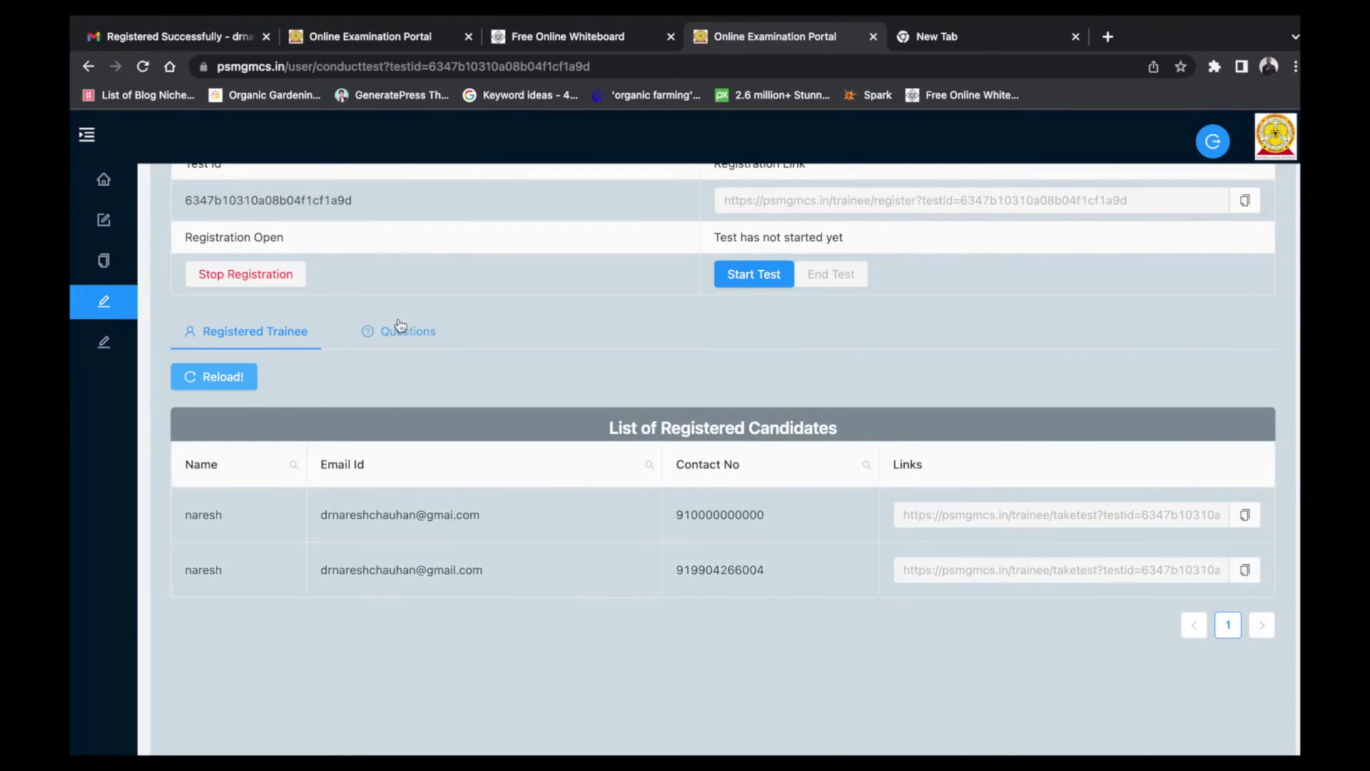
{"action": "left_click", "coordinate": [397, 331]}
{"action": "left_click", "coordinate": [268, 334]}
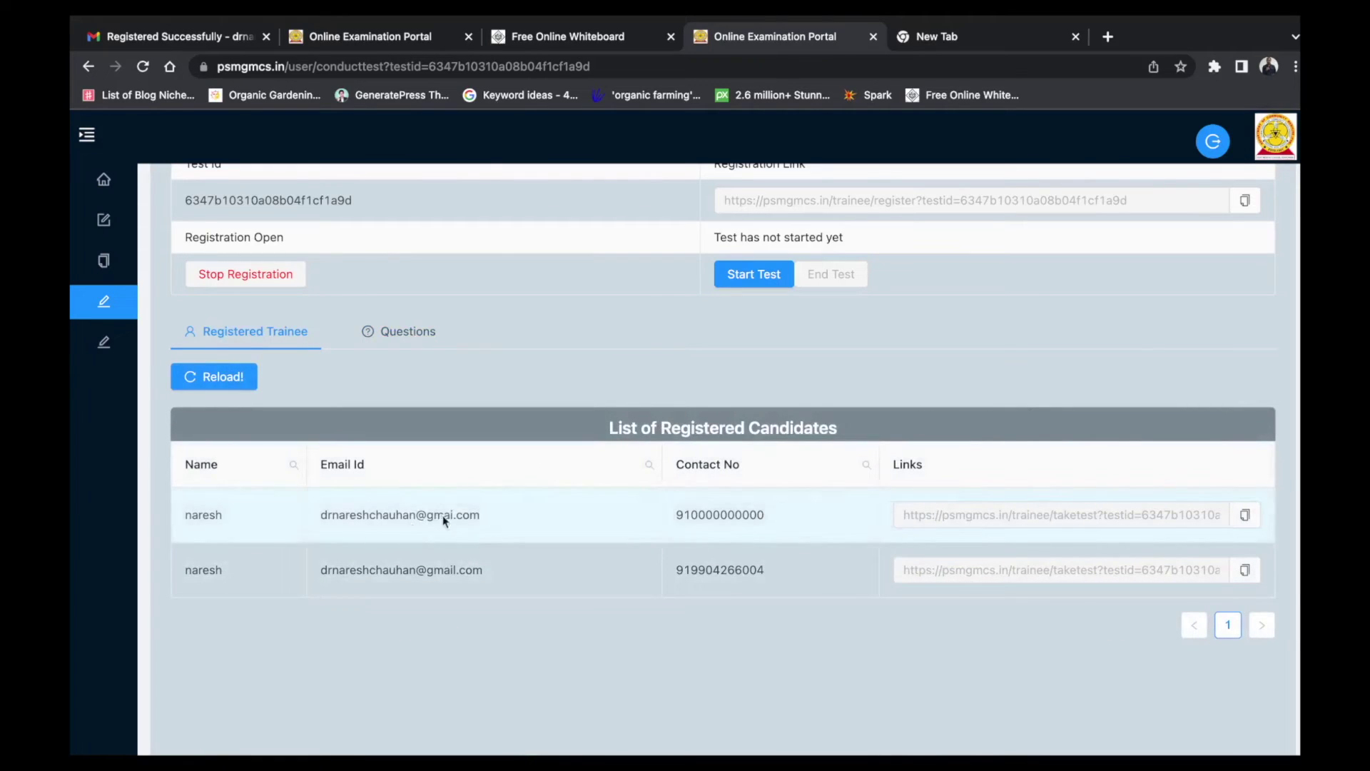
{"action": "left_click", "coordinate": [748, 275]}
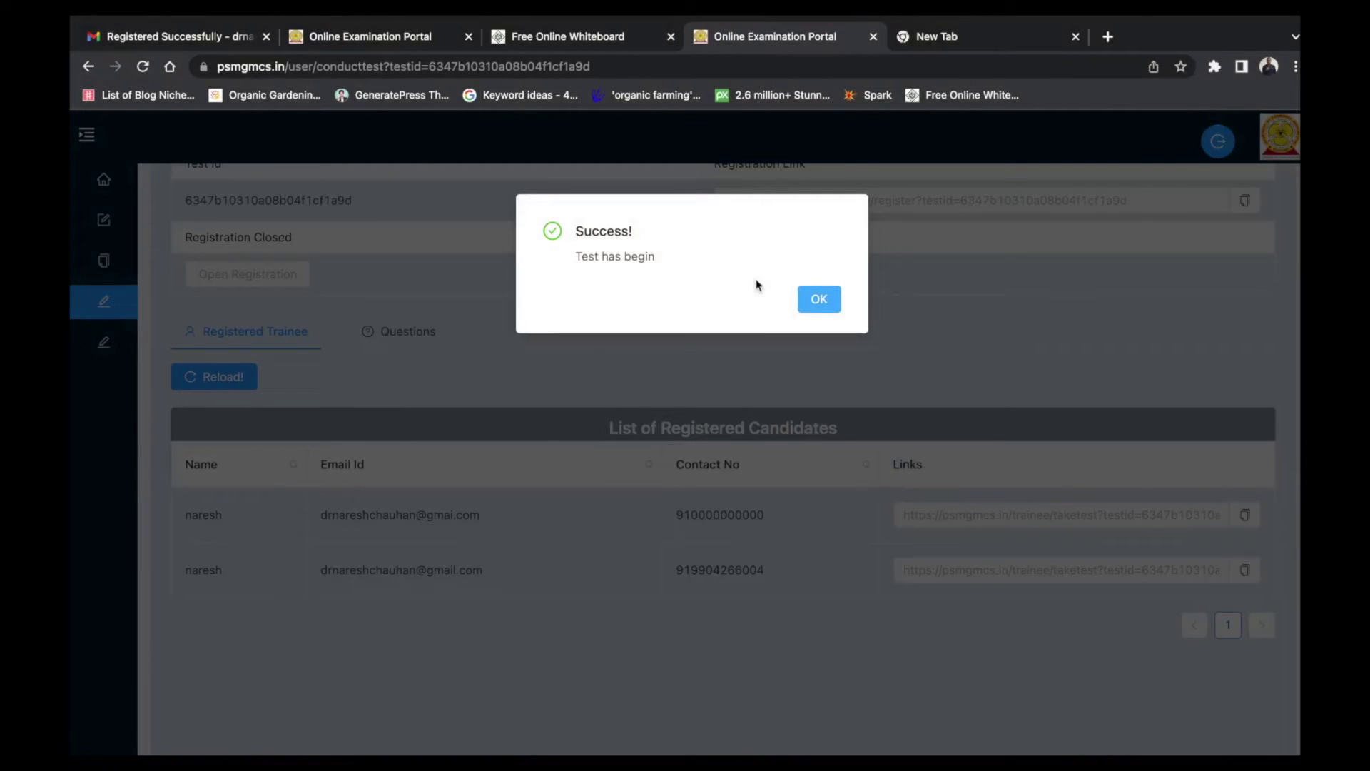
Step: Dismiss the confirmation, reload the trainee's test page and proceed into question 1
{"action": "left_click", "coordinate": [826, 301]}
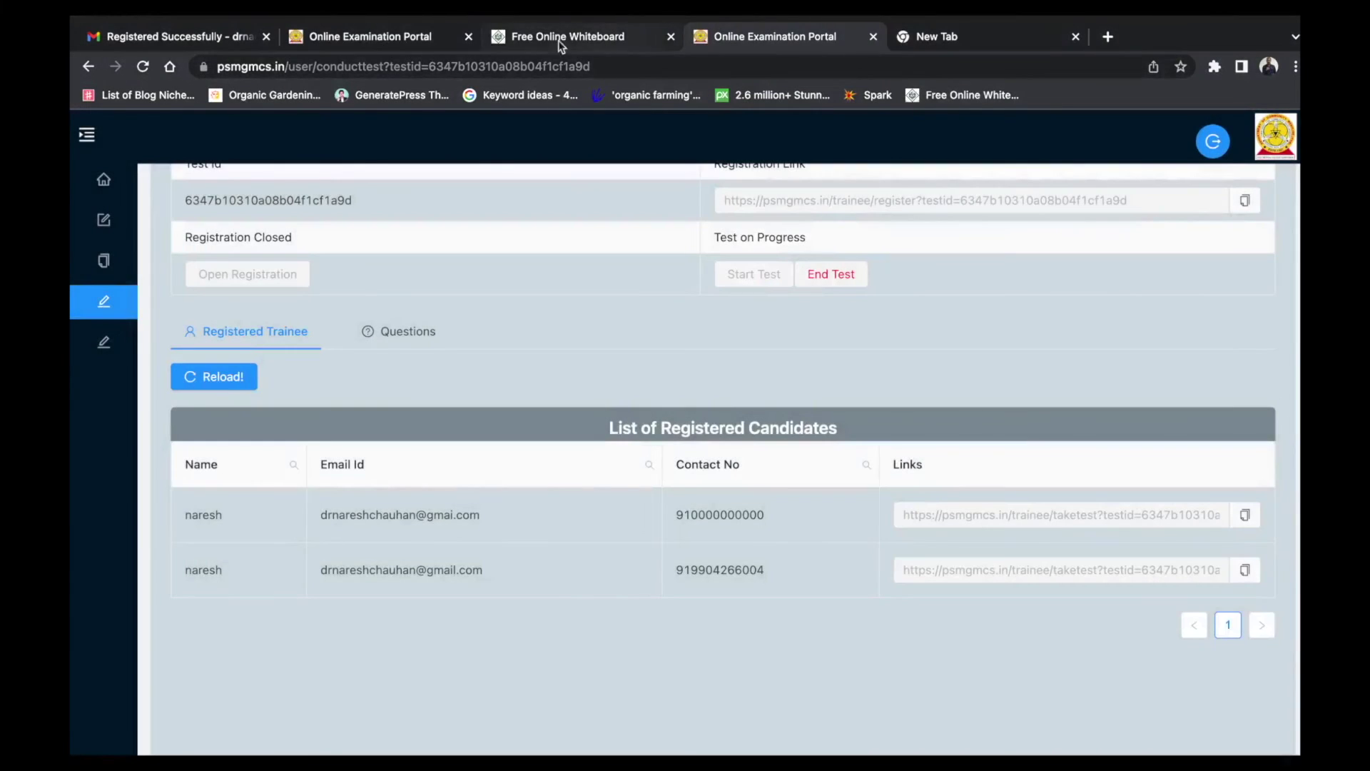
{"action": "left_click", "coordinate": [443, 38]}
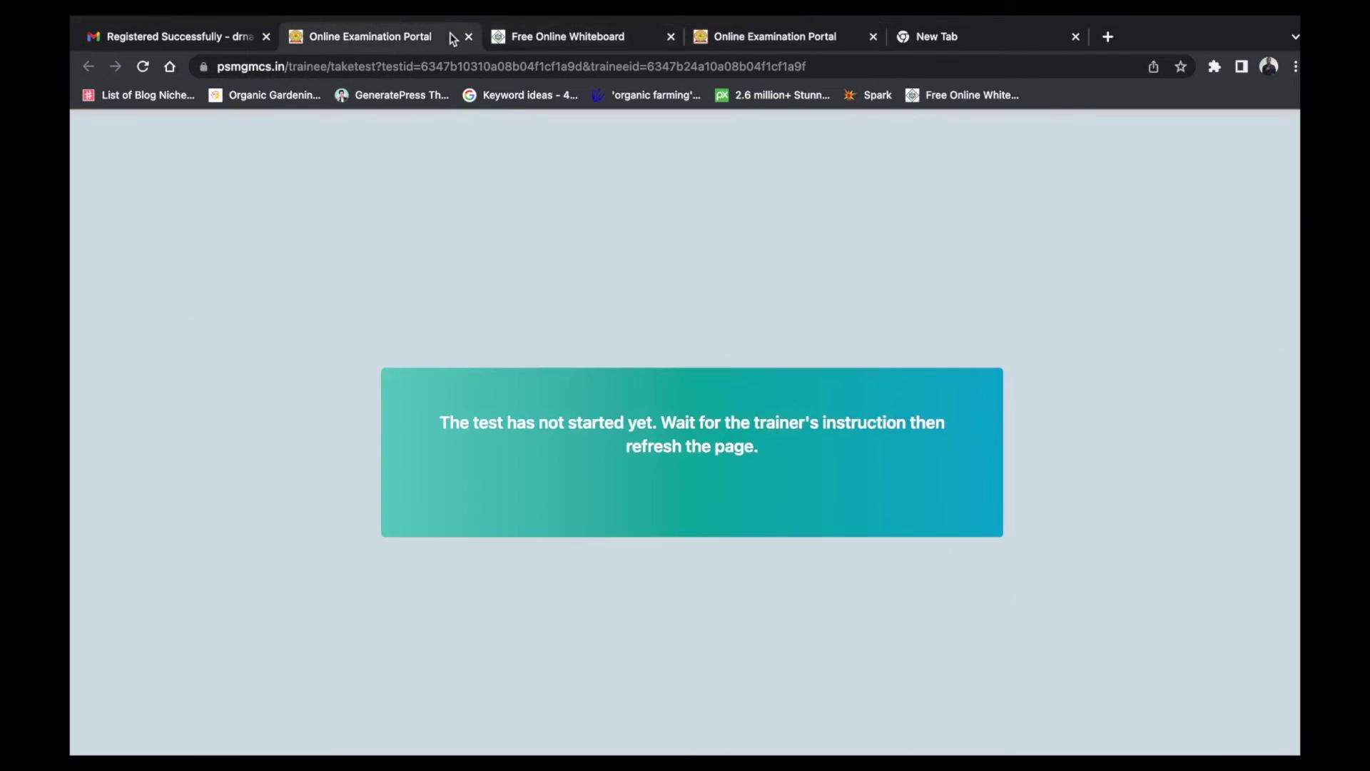
{"action": "left_click", "coordinate": [142, 67]}
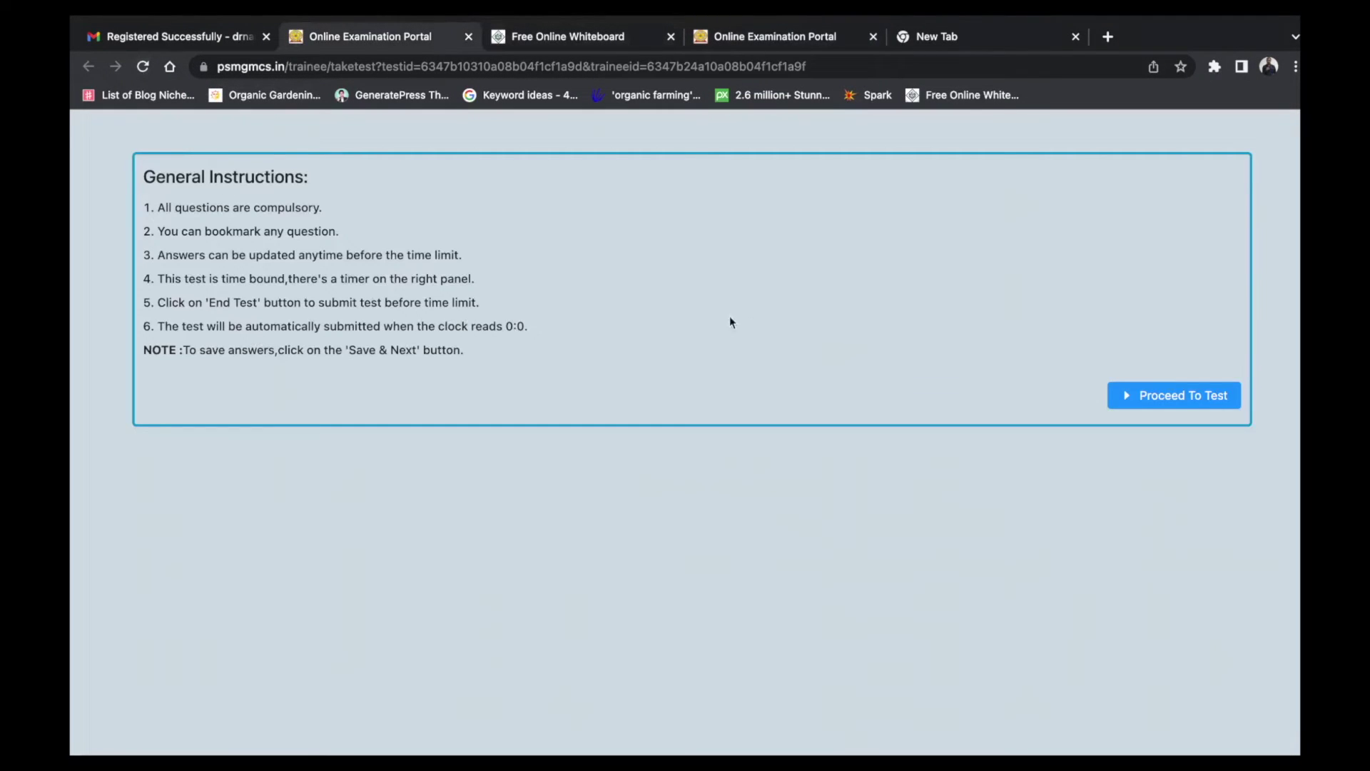
{"action": "left_click", "coordinate": [1155, 404]}
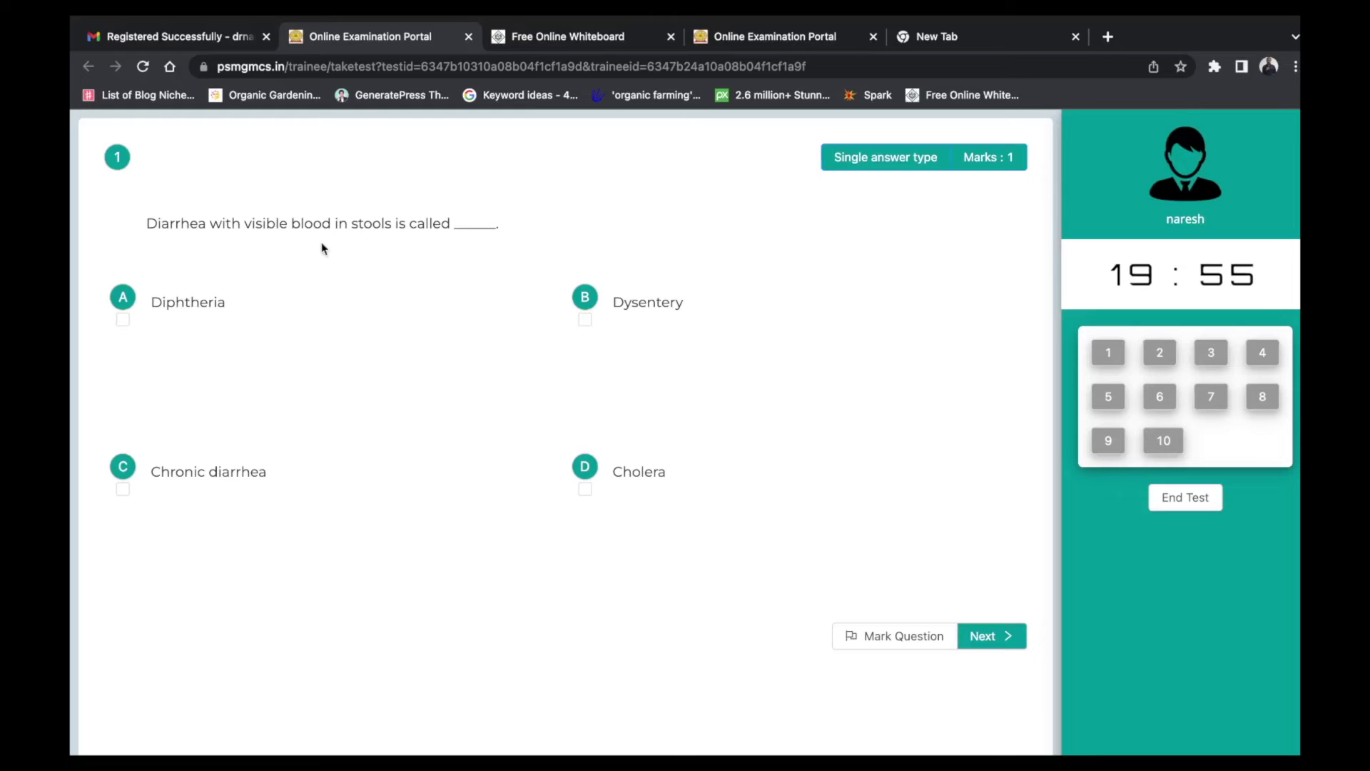
Step: Mark Dysentery as question 1's answer and save it, advancing to question 2
{"action": "left_click", "coordinate": [584, 320]}
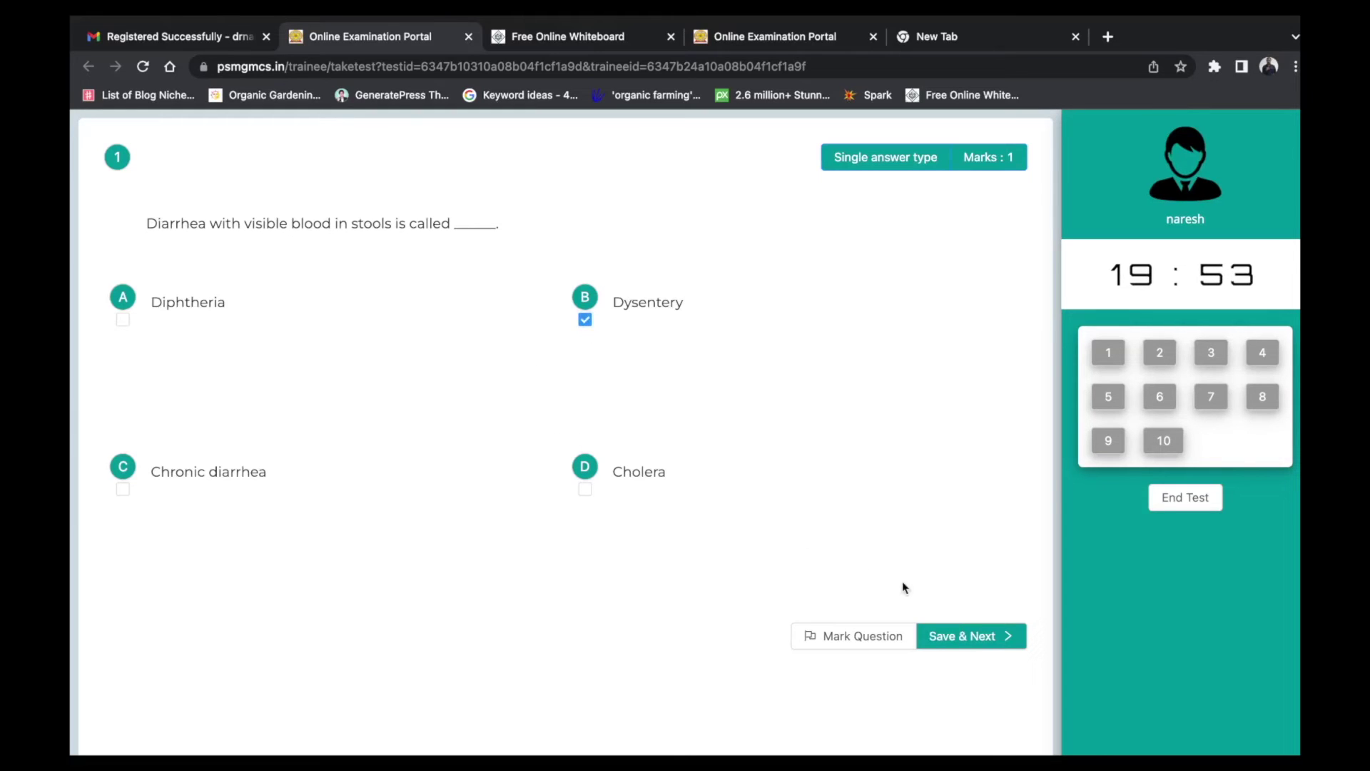
{"action": "left_click", "coordinate": [954, 638]}
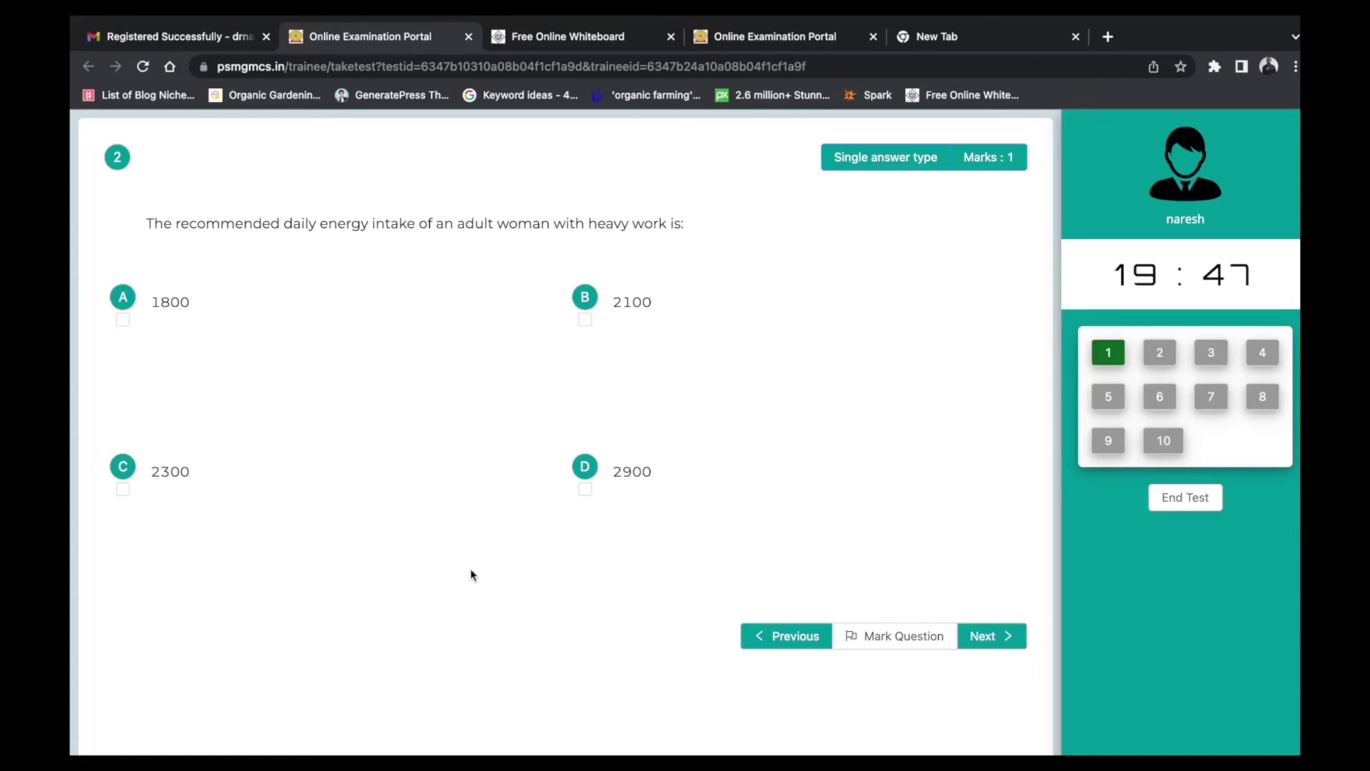
{"action": "key", "text": "ctrl+shift+i"}
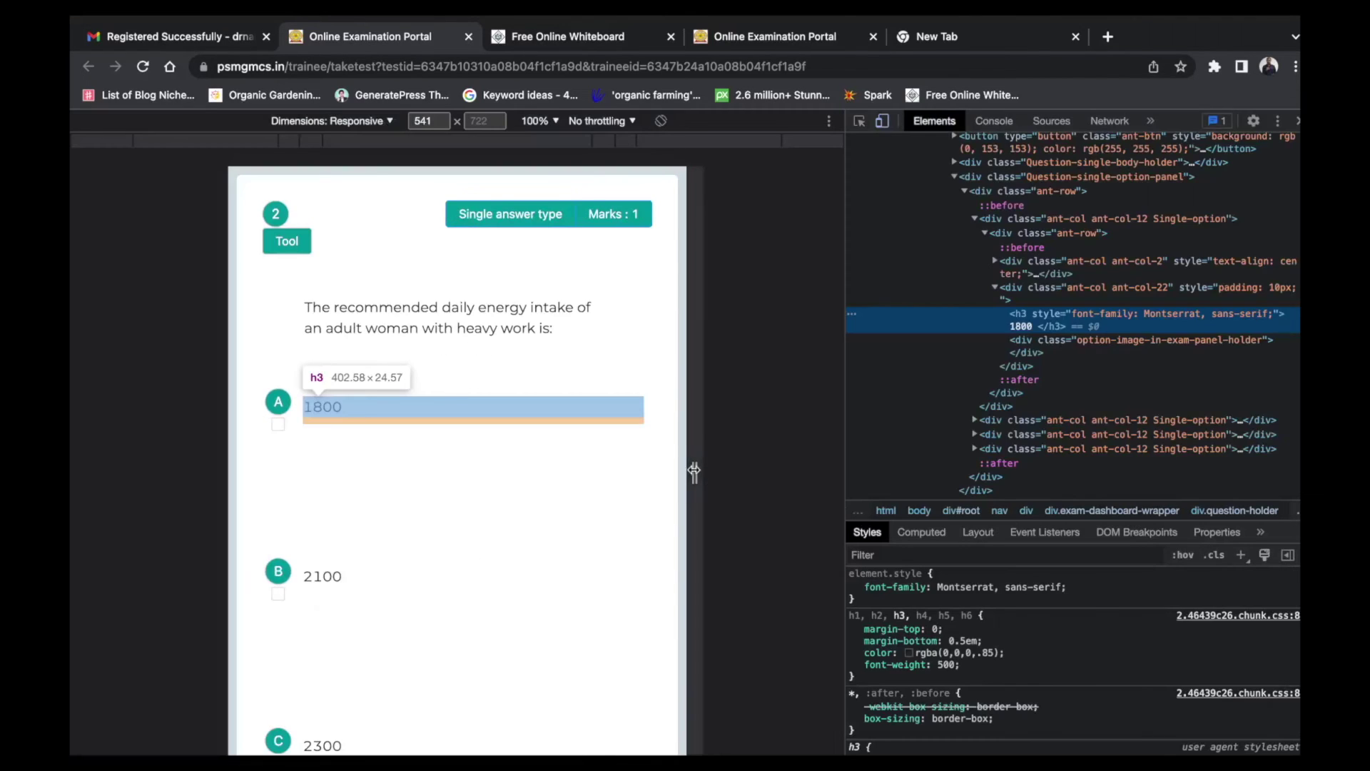
Step: Preview the test page in a phone-width responsive view and check the timer panel
{"action": "left_click", "coordinate": [882, 123]}
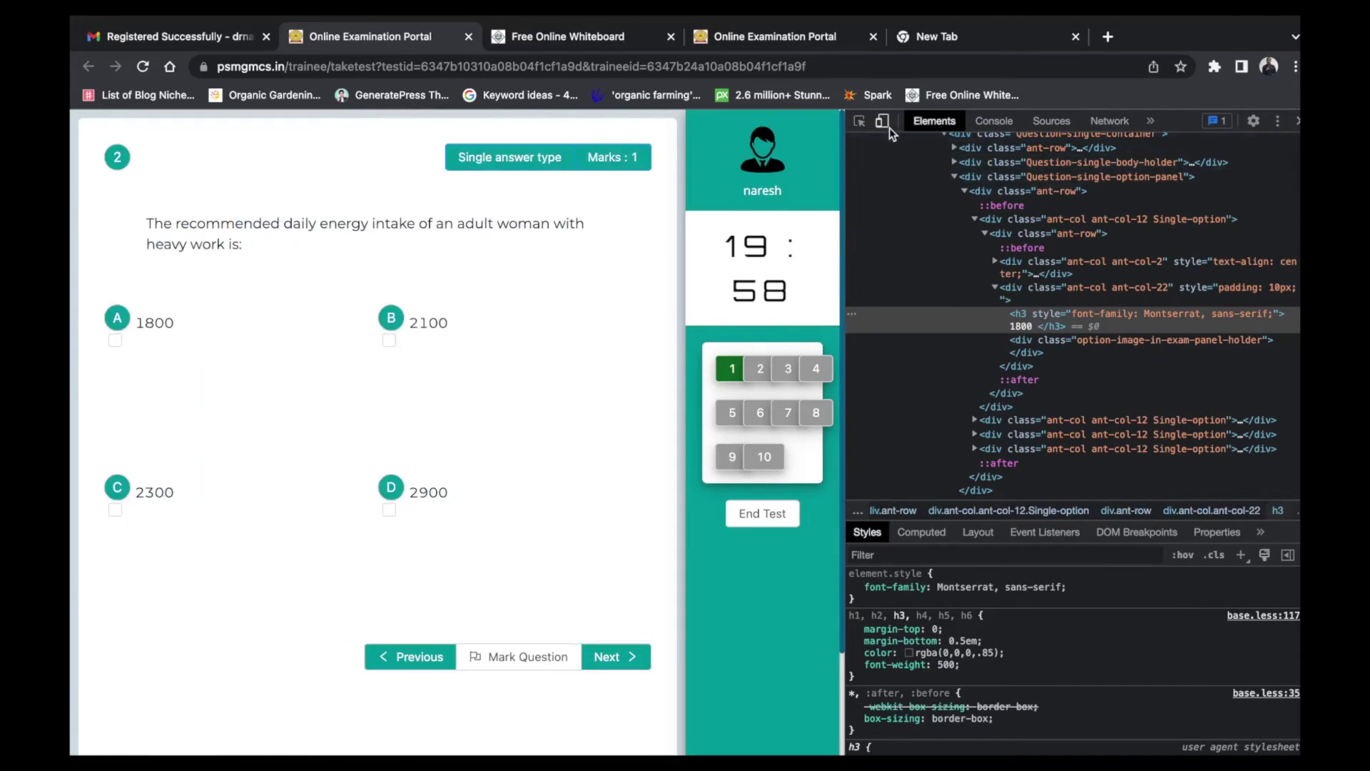
{"action": "left_click", "coordinate": [882, 121]}
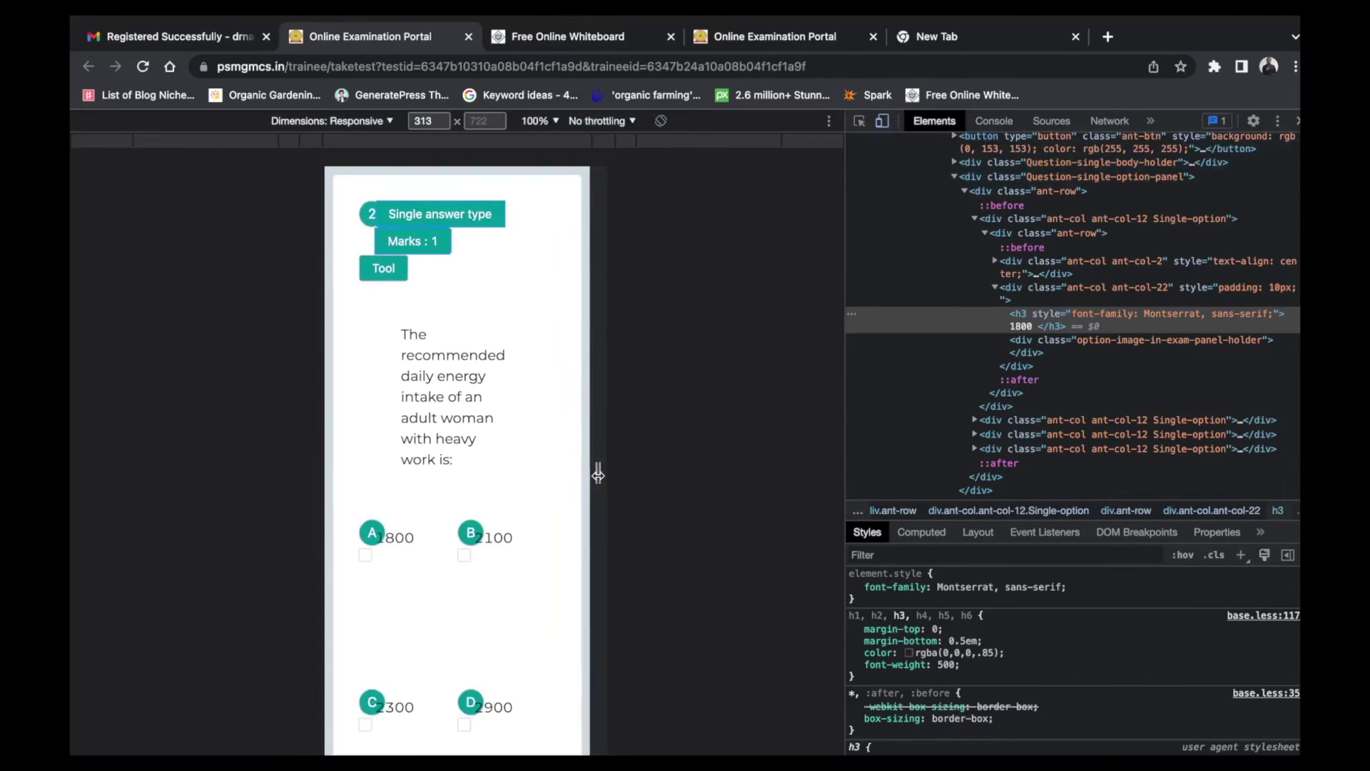
{"action": "left_click_drag", "start_coordinate": [695, 474], "coordinate": [625, 472]}
{"action": "left_click", "coordinate": [356, 241]}
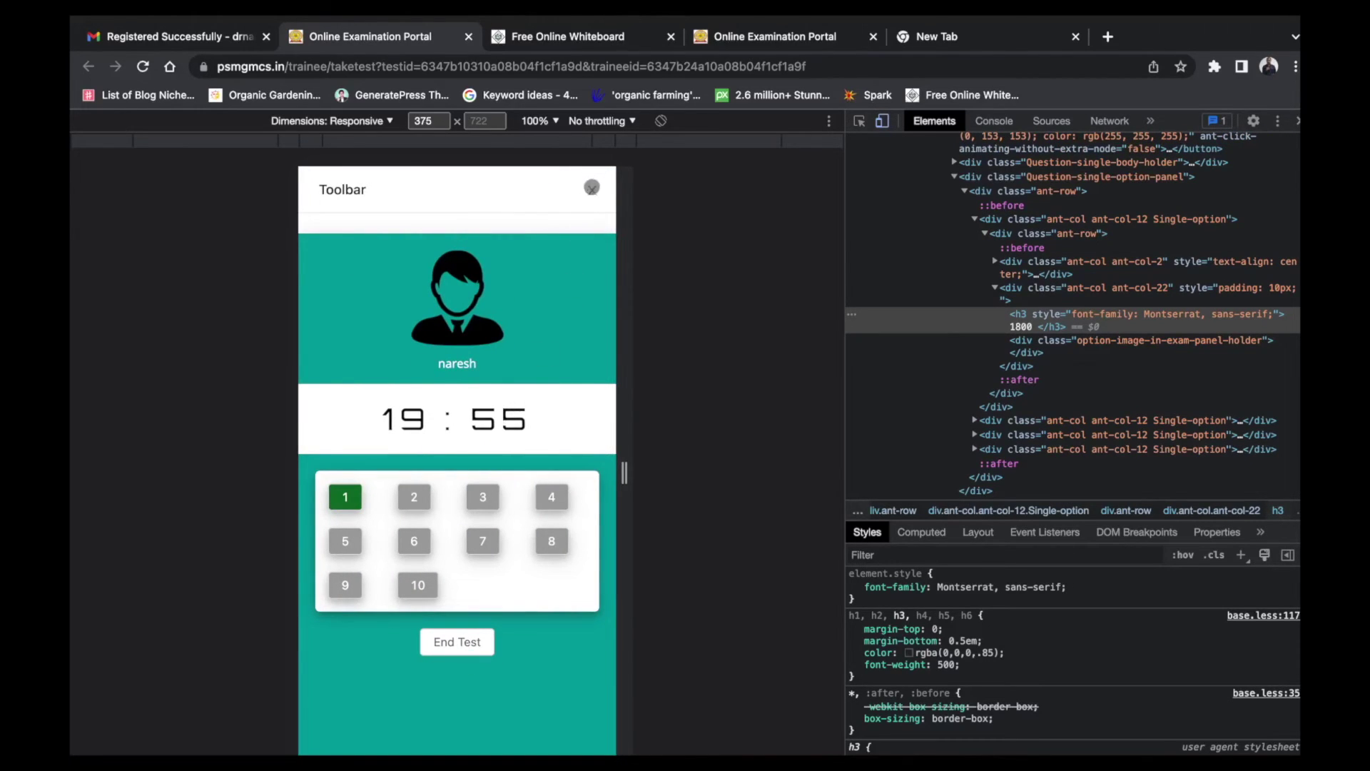
{"action": "left_click", "coordinate": [591, 187]}
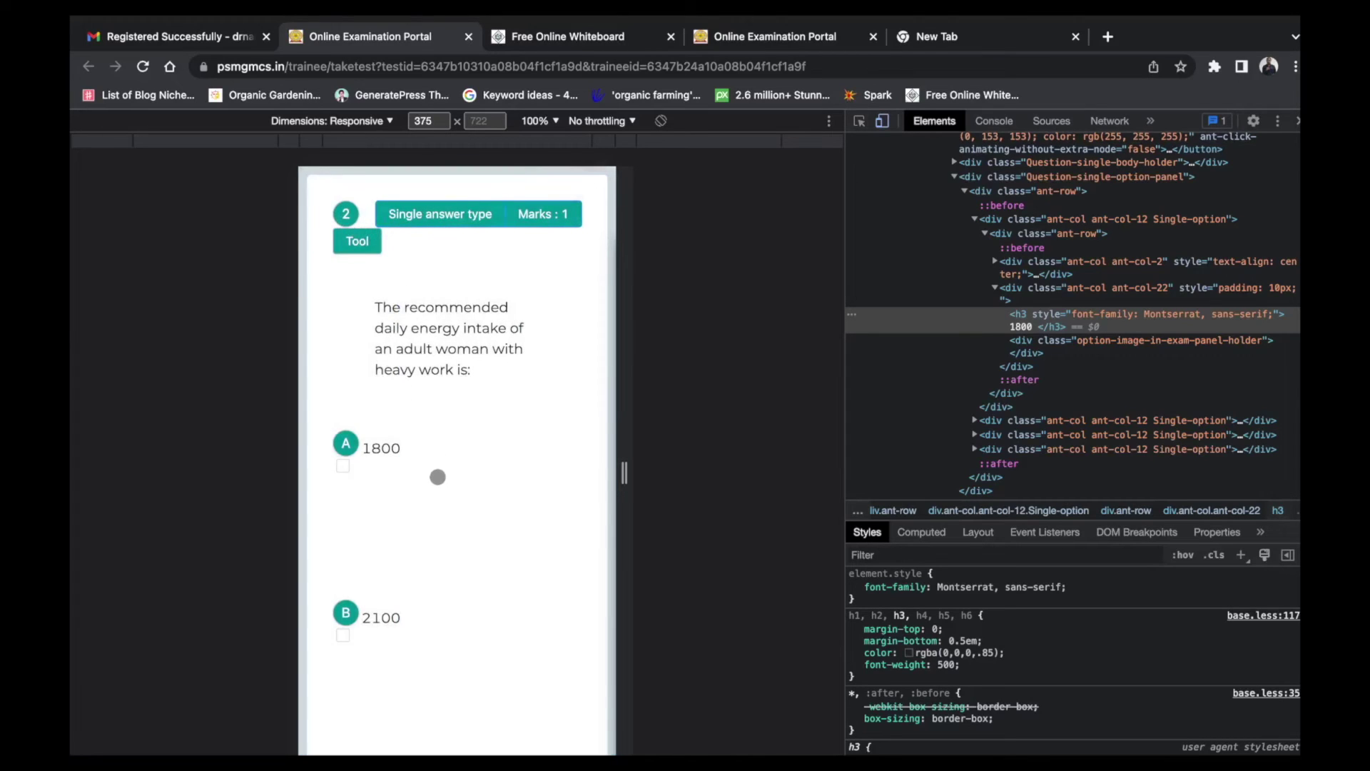
{"action": "scroll", "coordinate": [437, 476], "scroll_direction": "down", "scroll_amount": 1}
Step: Answer 2100 and Leptospirosis, confirming question 3 rejects a second option
{"action": "left_click", "coordinate": [342, 510]}
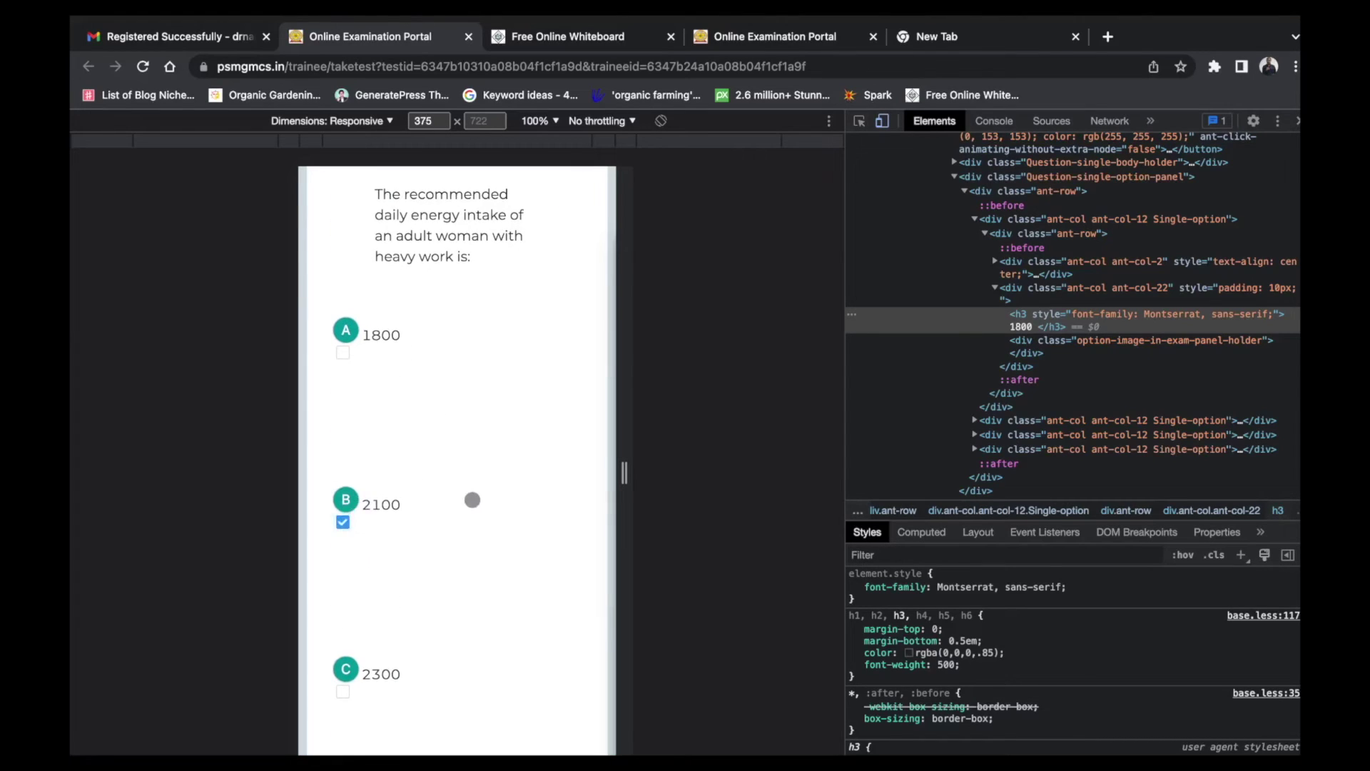
{"action": "scroll", "coordinate": [472, 499], "scroll_direction": "down", "scroll_amount": 2}
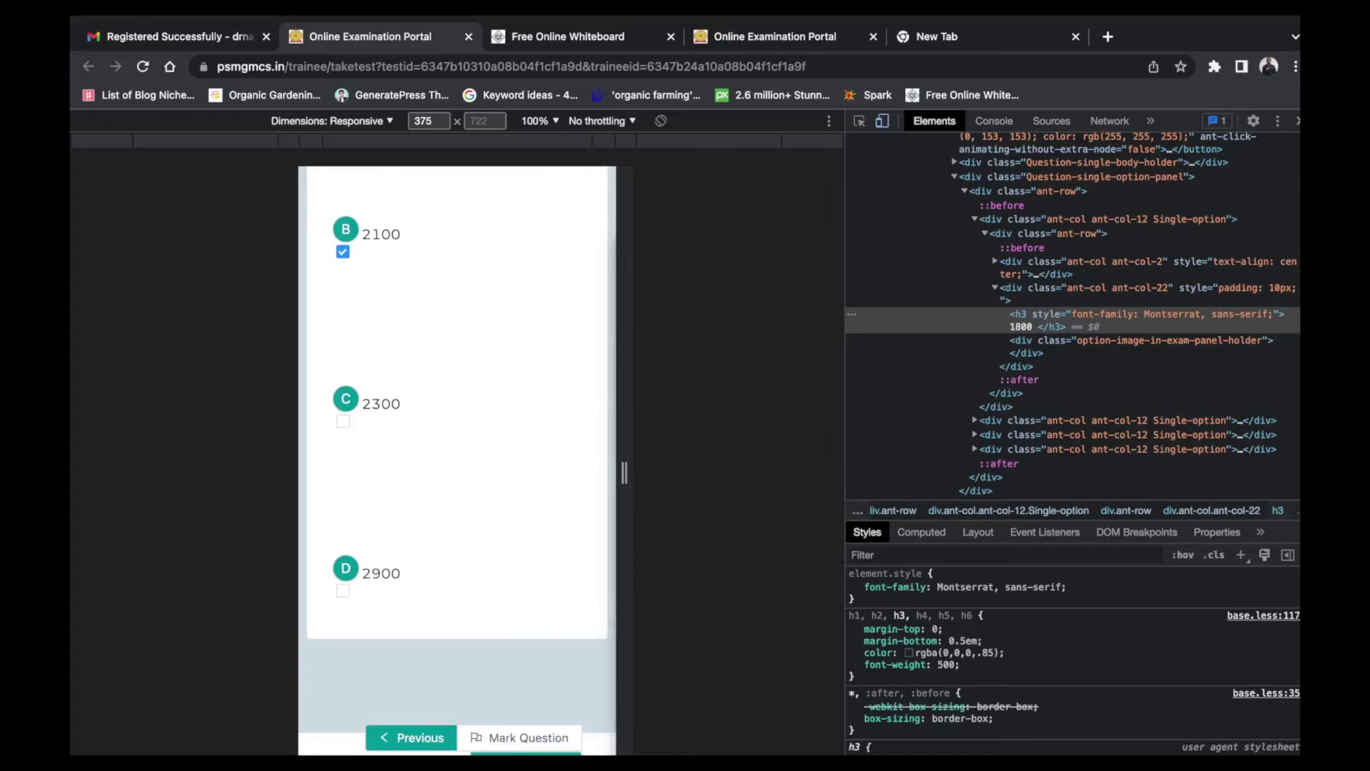
{"action": "left_click", "coordinate": [411, 738]}
{"action": "scroll", "coordinate": [471, 546], "scroll_direction": "up", "scroll_amount": 2}
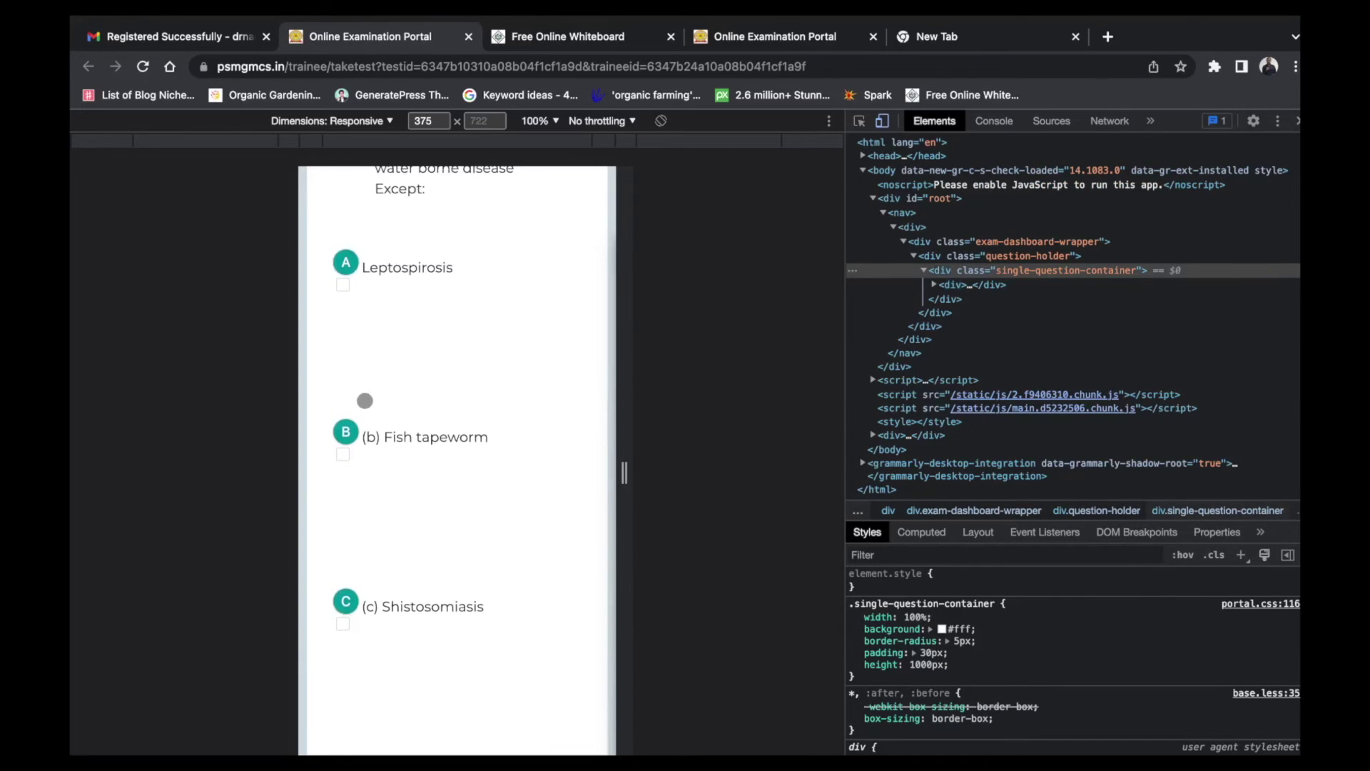
{"action": "left_click", "coordinate": [342, 284]}
{"action": "scroll", "coordinate": [450, 448], "scroll_direction": "up", "scroll_amount": 2}
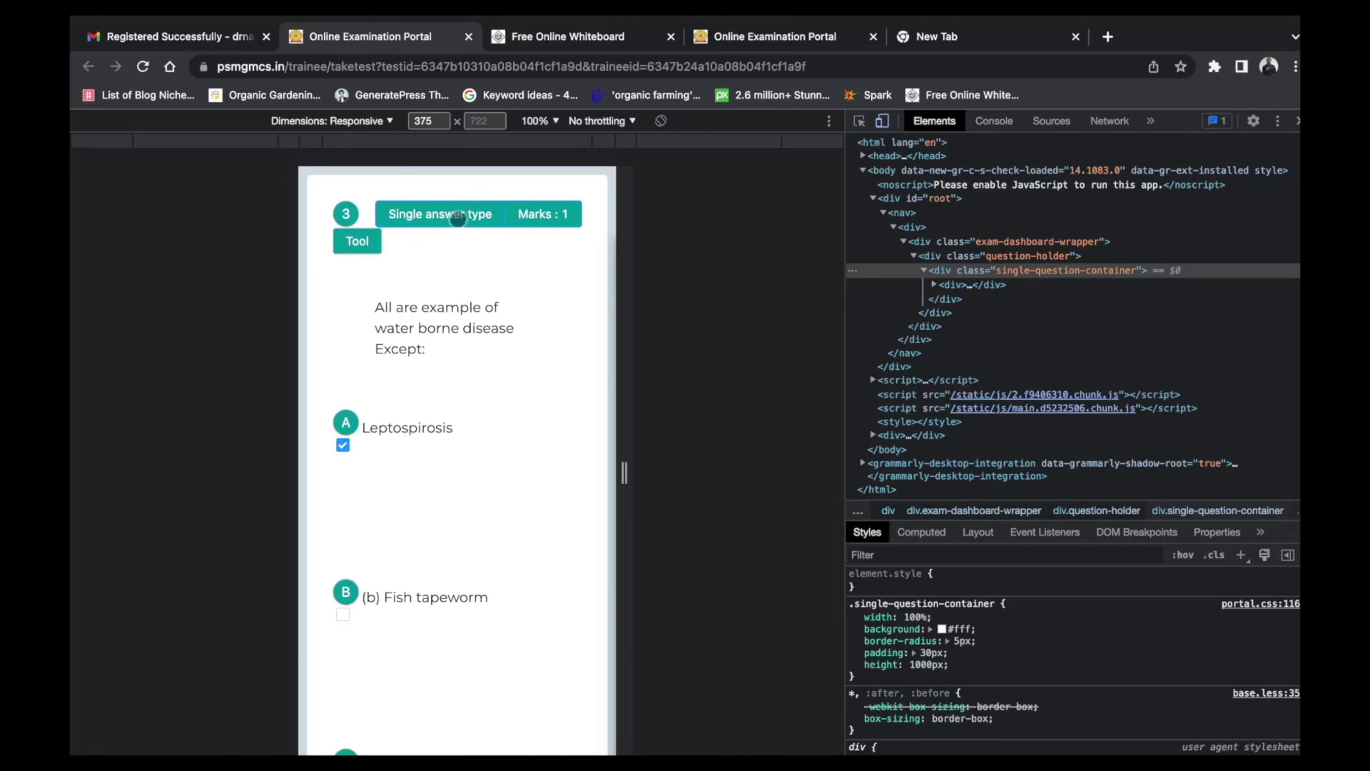
{"action": "scroll", "coordinate": [456, 504], "scroll_direction": "down", "scroll_amount": 3}
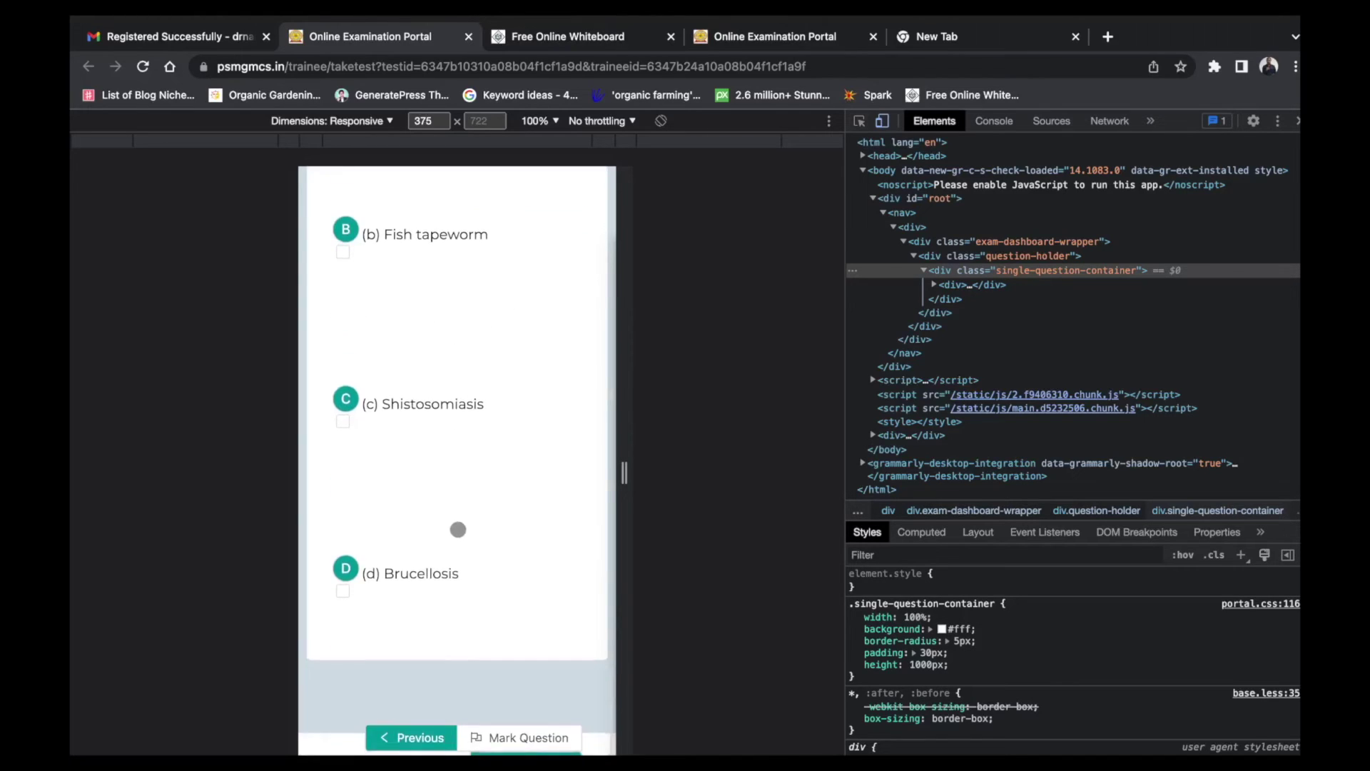
{"action": "left_click", "coordinate": [342, 418]}
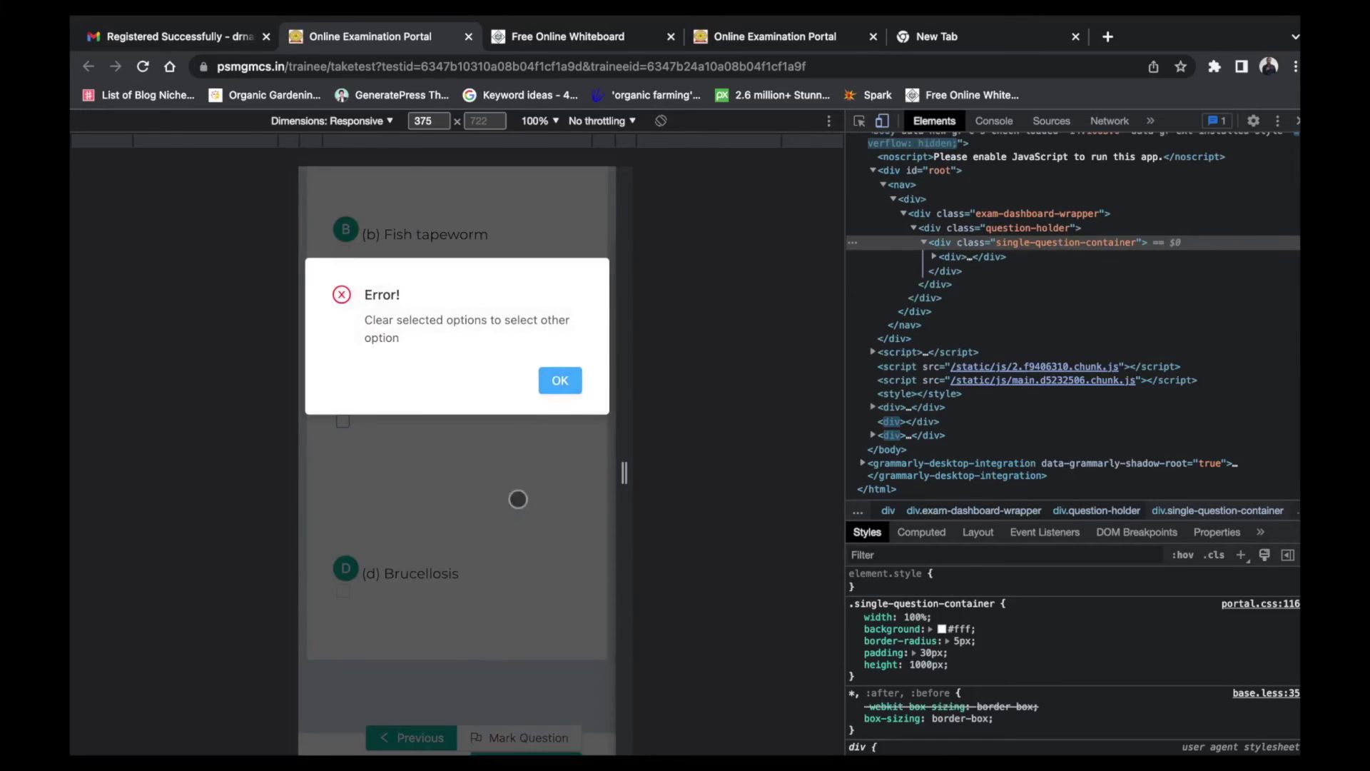
{"action": "left_click", "coordinate": [553, 377]}
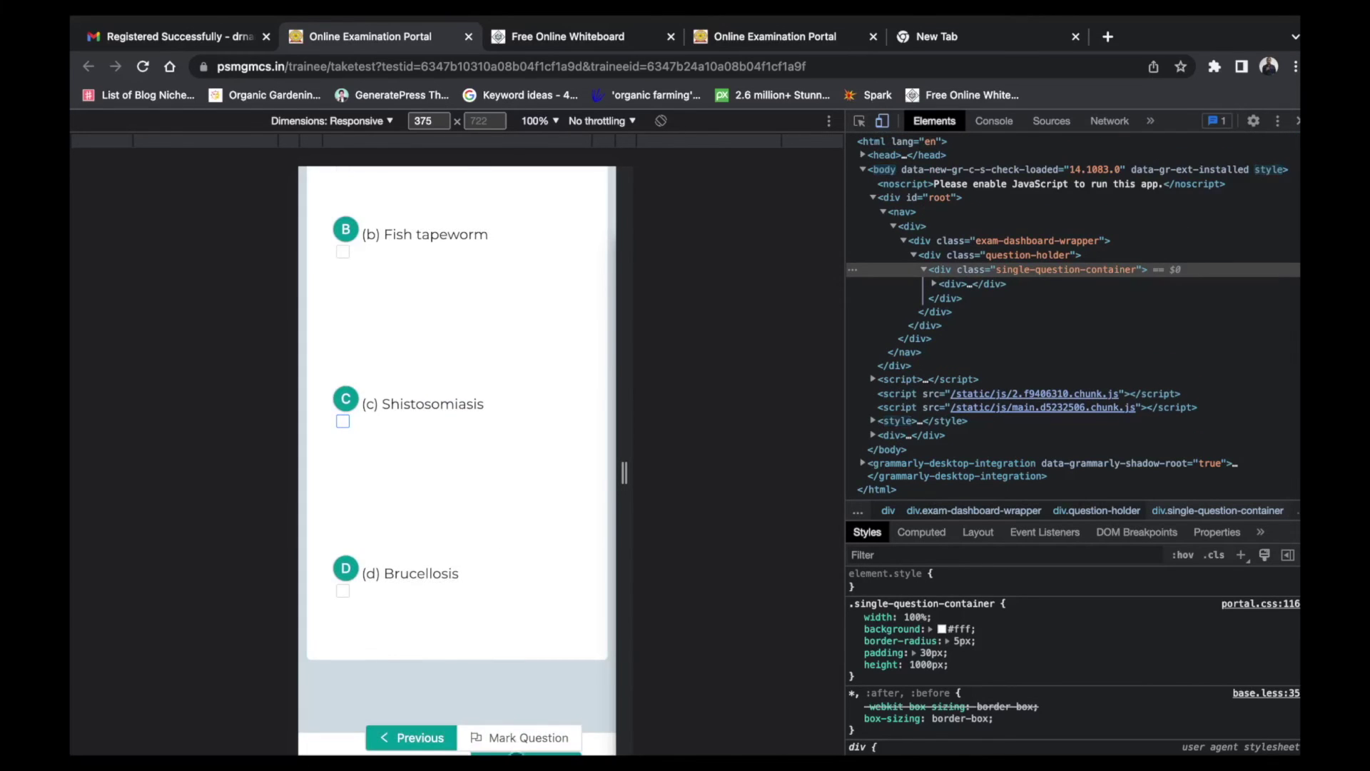
{"action": "left_click", "coordinate": [525, 749]}
Step: Answer 8gm and Can't say on the following questions and move past the next one
{"action": "left_click", "coordinate": [342, 502]}
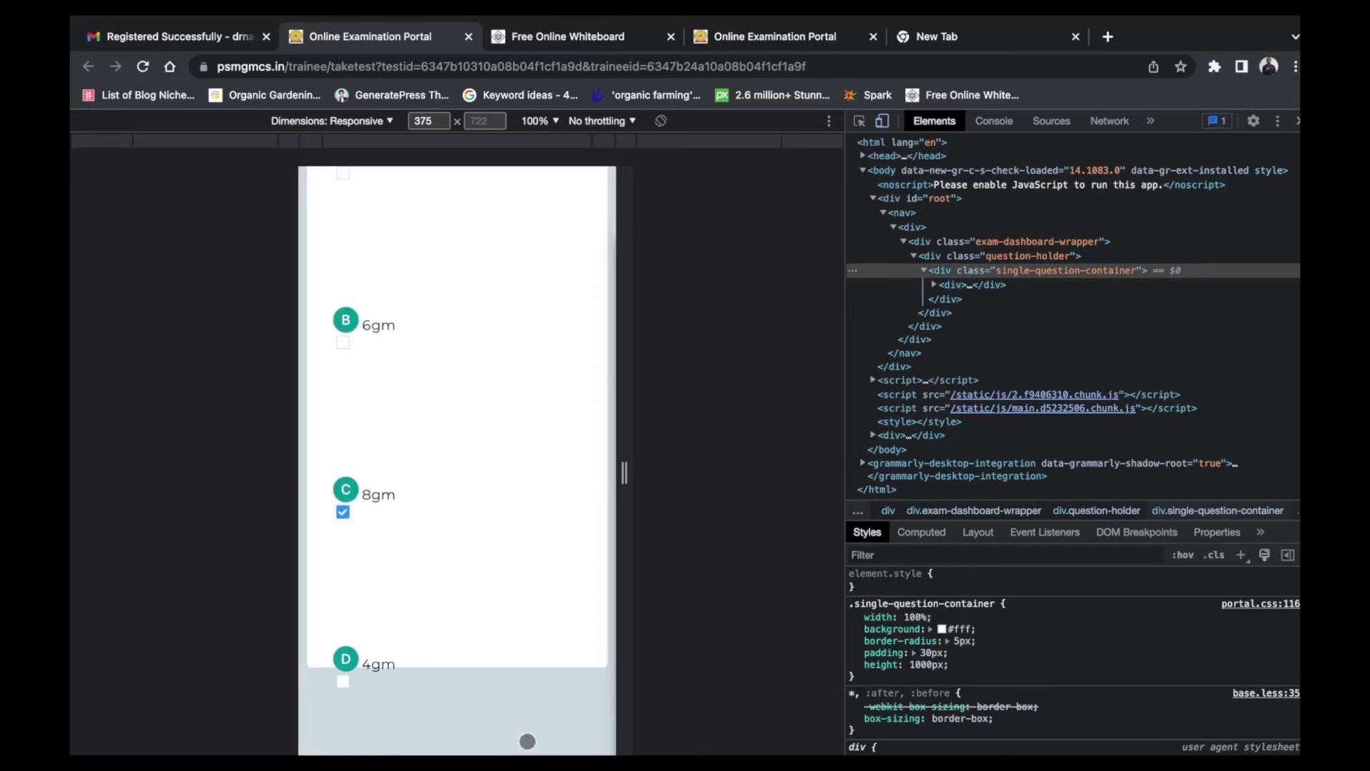
{"action": "left_click_drag", "start_coordinate": [526, 739], "coordinate": [526, 676]}
{"action": "left_click", "coordinate": [528, 752]}
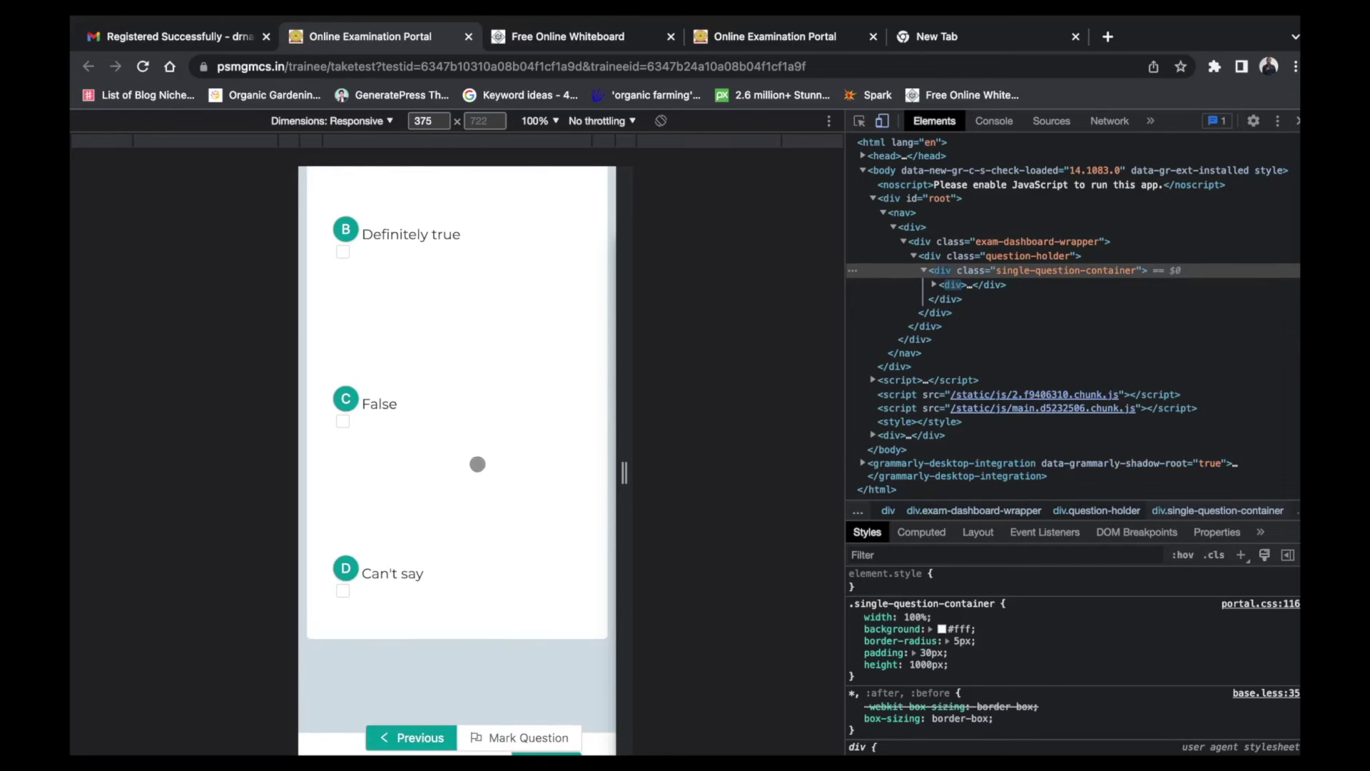
{"action": "left_click", "coordinate": [343, 590]}
{"action": "left_click", "coordinate": [518, 753]}
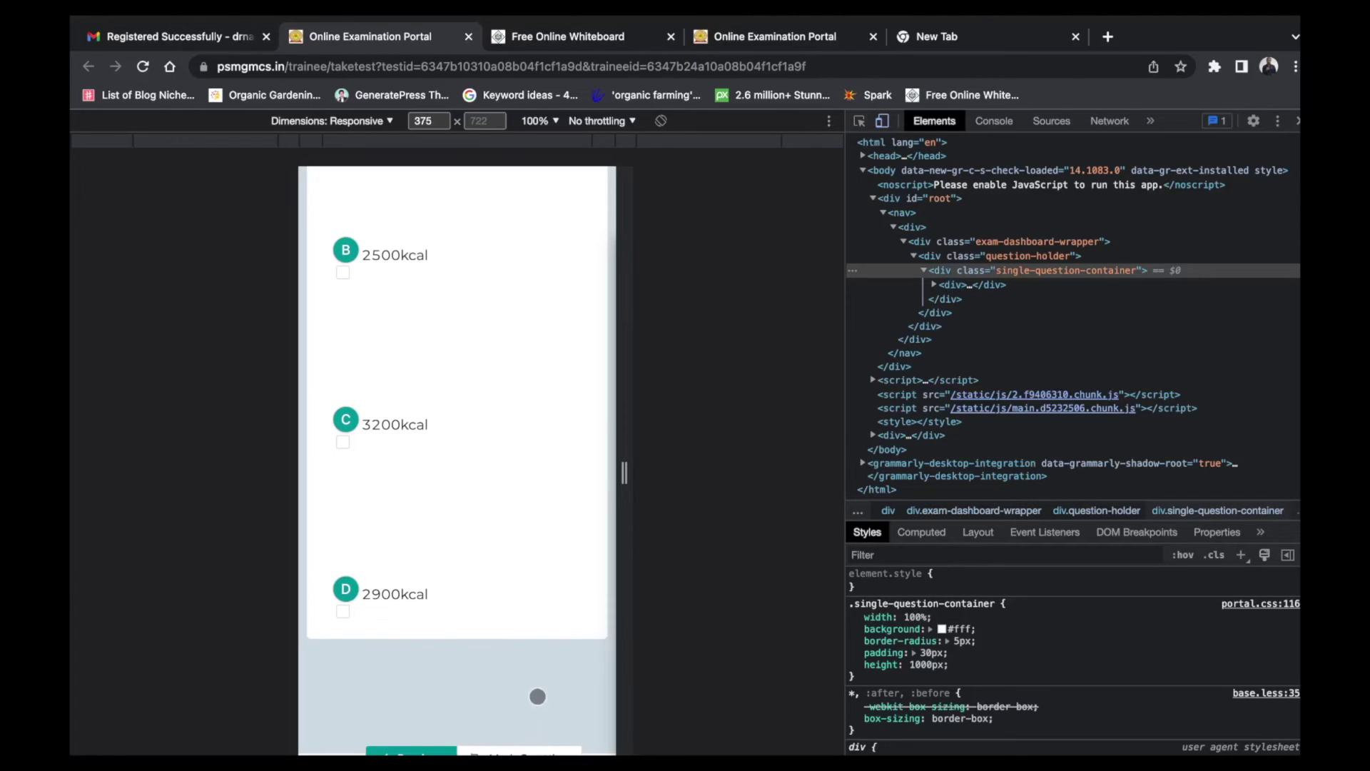
{"action": "scroll", "coordinate": [535, 701], "scroll_direction": "down", "scroll_amount": 1}
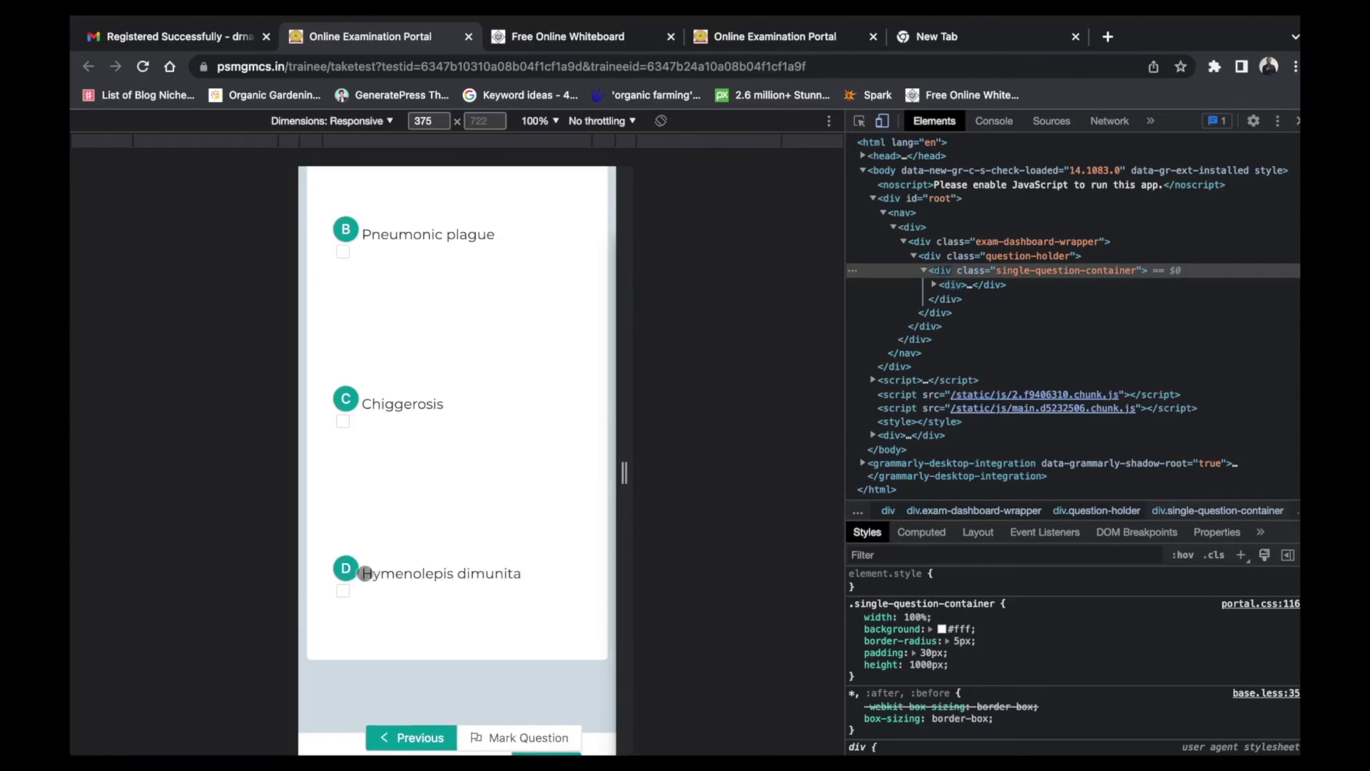
{"action": "left_click", "coordinate": [343, 590]}
{"action": "scroll", "coordinate": [504, 600], "scroll_direction": "up", "scroll_amount": 3}
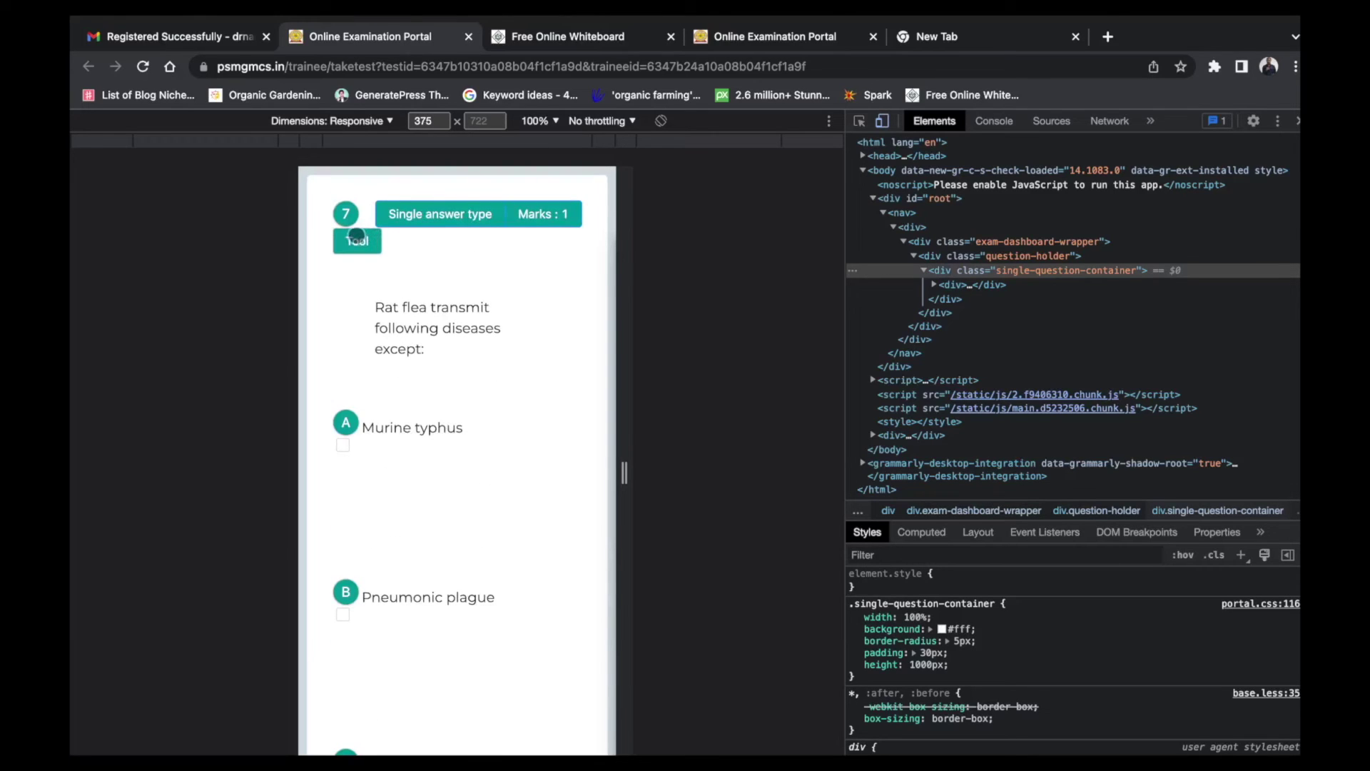
Step: End the test from the toolbar and confirm, reaching the result page with score 2
{"action": "left_click", "coordinate": [357, 238]}
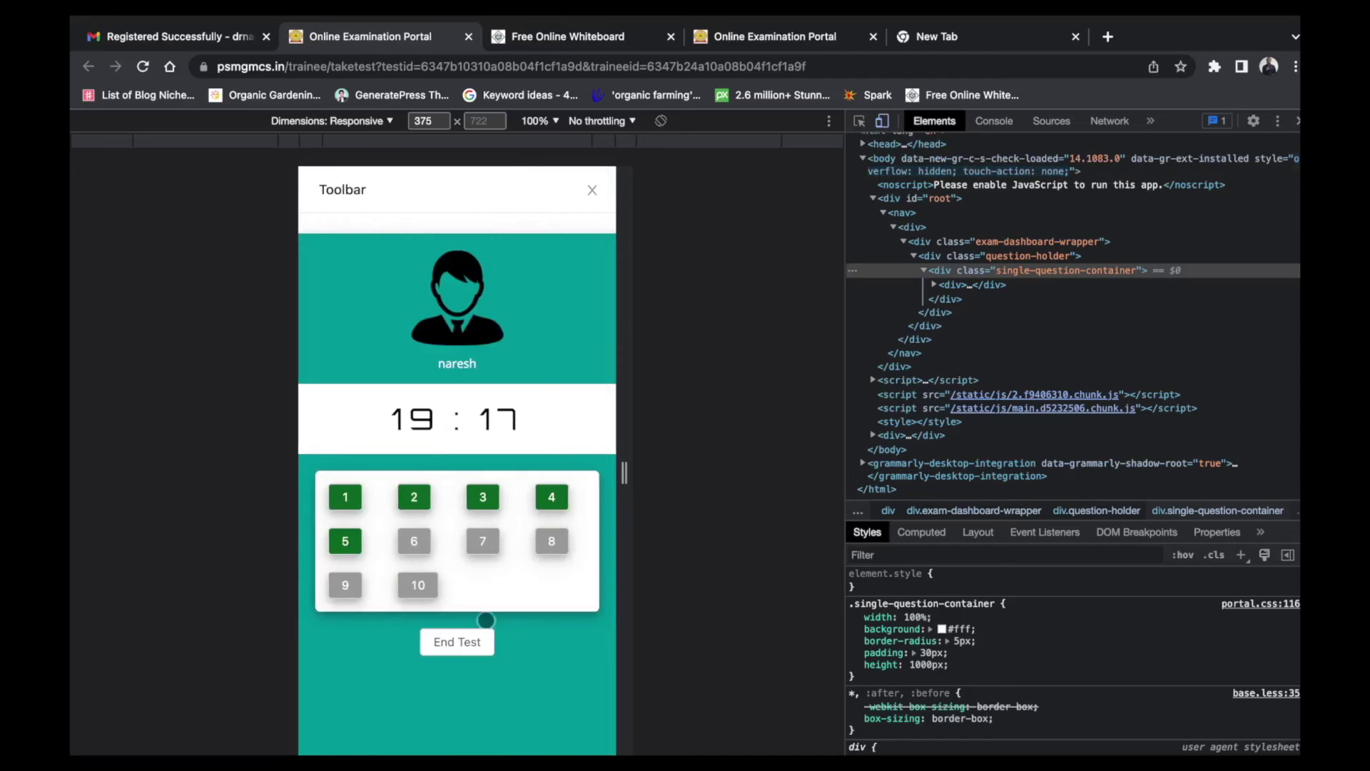
{"action": "left_click", "coordinate": [458, 643]}
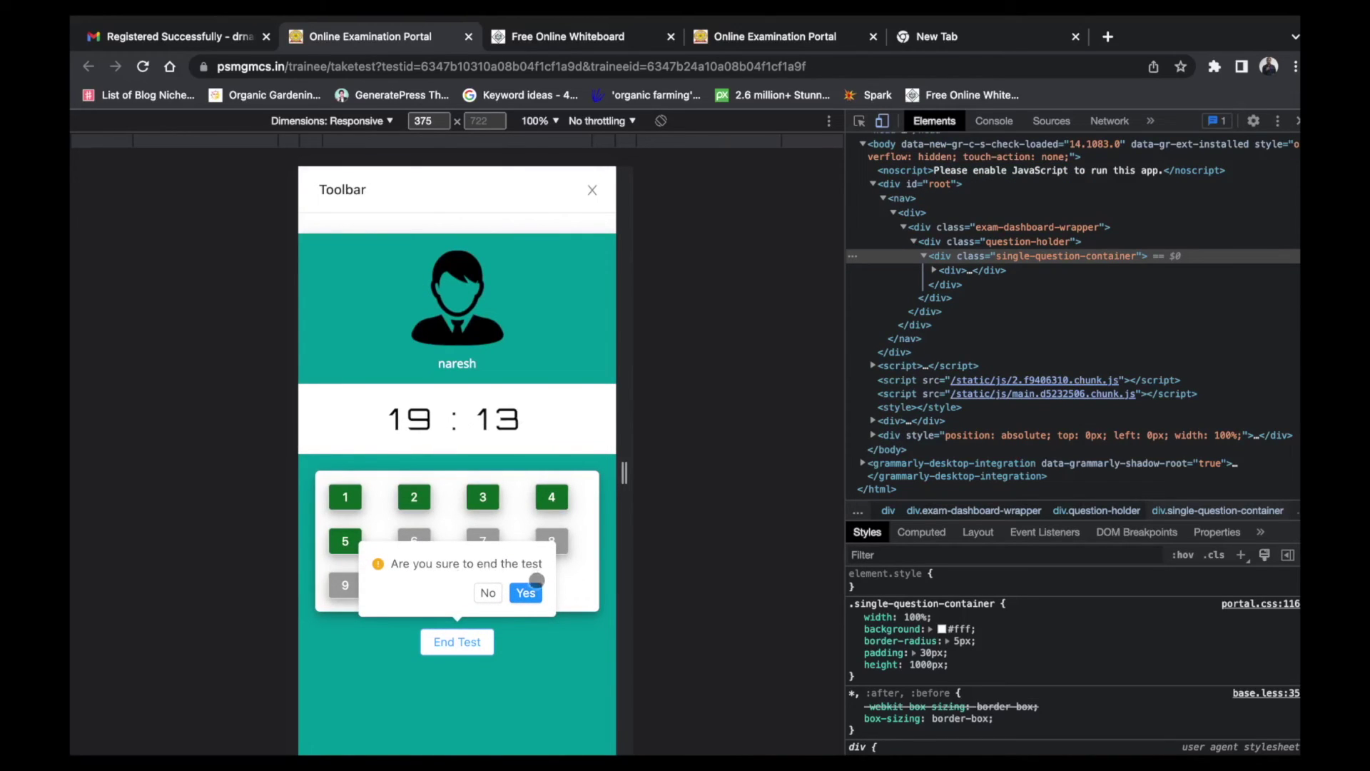
{"action": "left_click", "coordinate": [526, 593]}
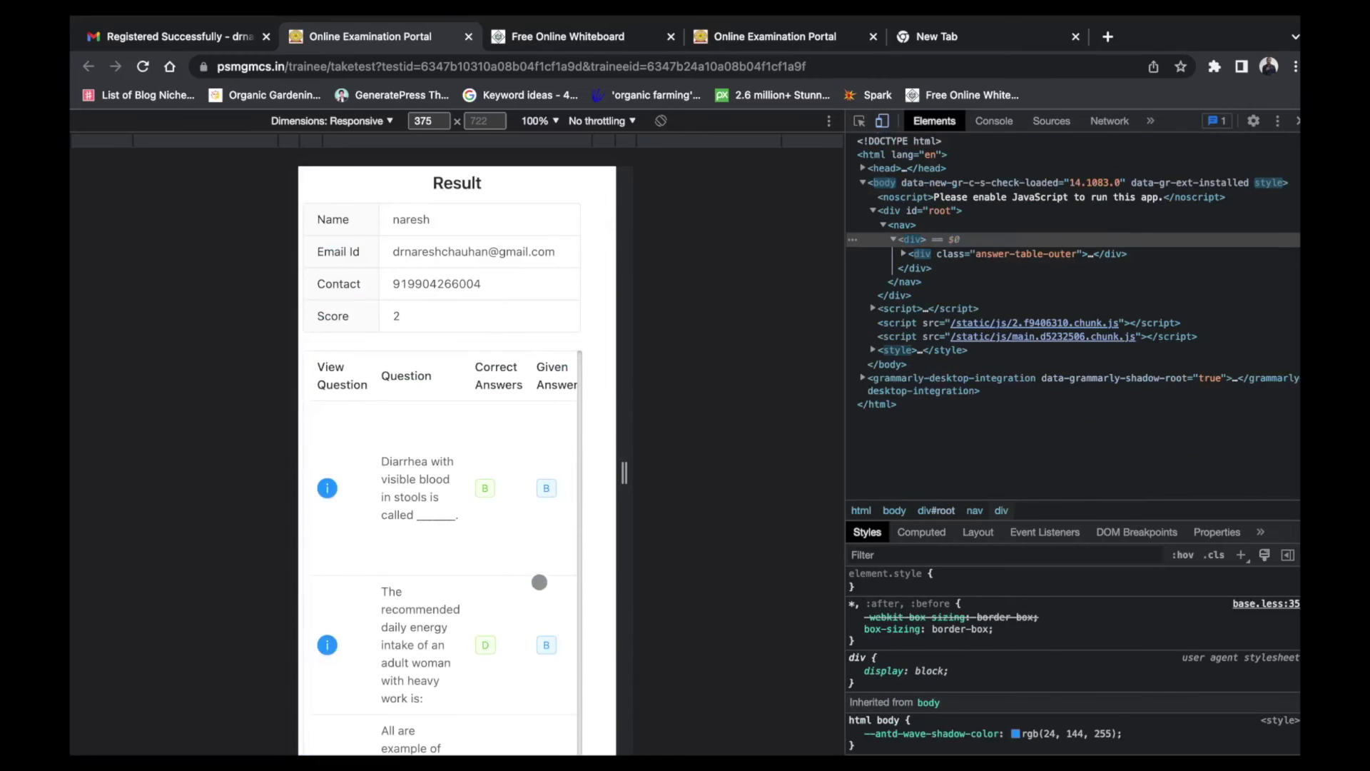
{"action": "scroll", "coordinate": [486, 525], "scroll_direction": "down", "scroll_amount": 5}
{"action": "scroll", "coordinate": [486, 525], "scroll_direction": "down", "scroll_amount": 3}
{"action": "scroll", "coordinate": [487, 525], "scroll_direction": "down", "scroll_amount": 3}
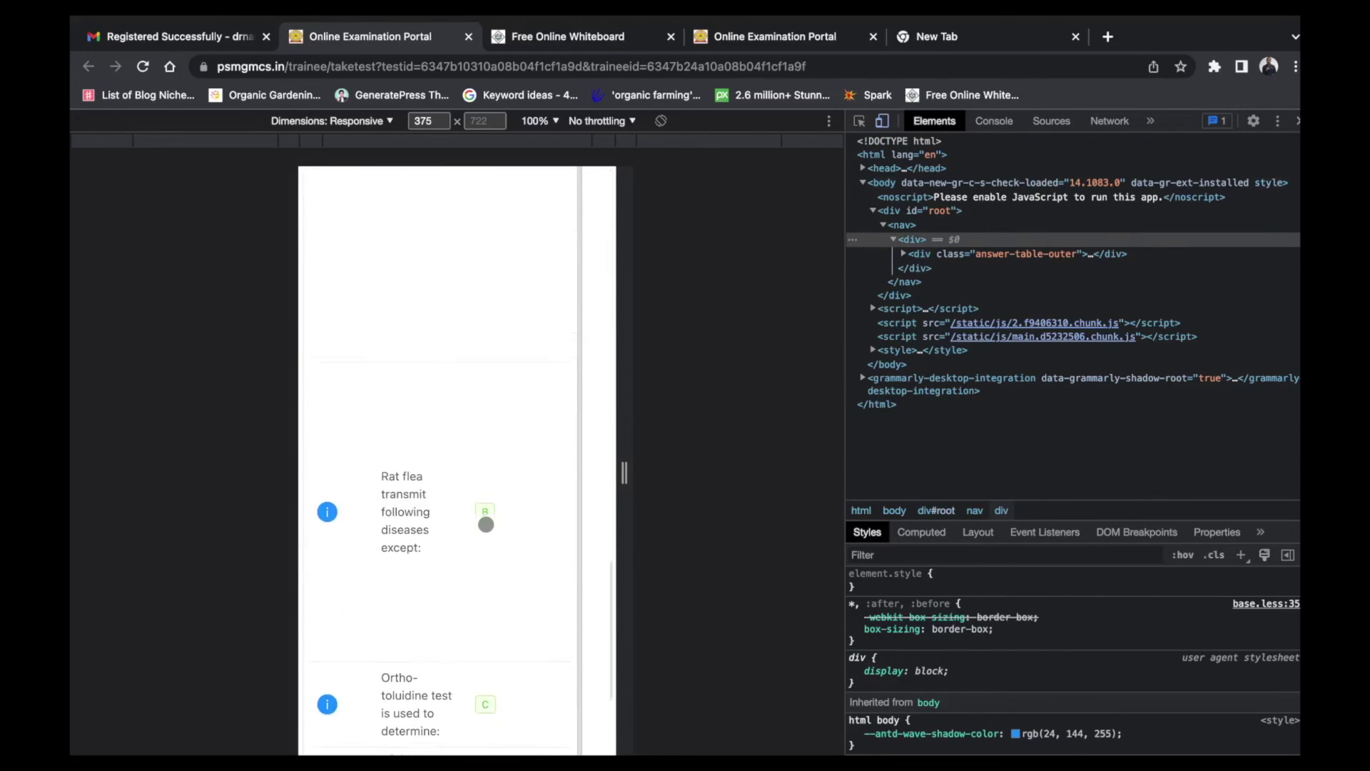
{"action": "scroll", "coordinate": [486, 525], "scroll_direction": "down", "scroll_amount": 3}
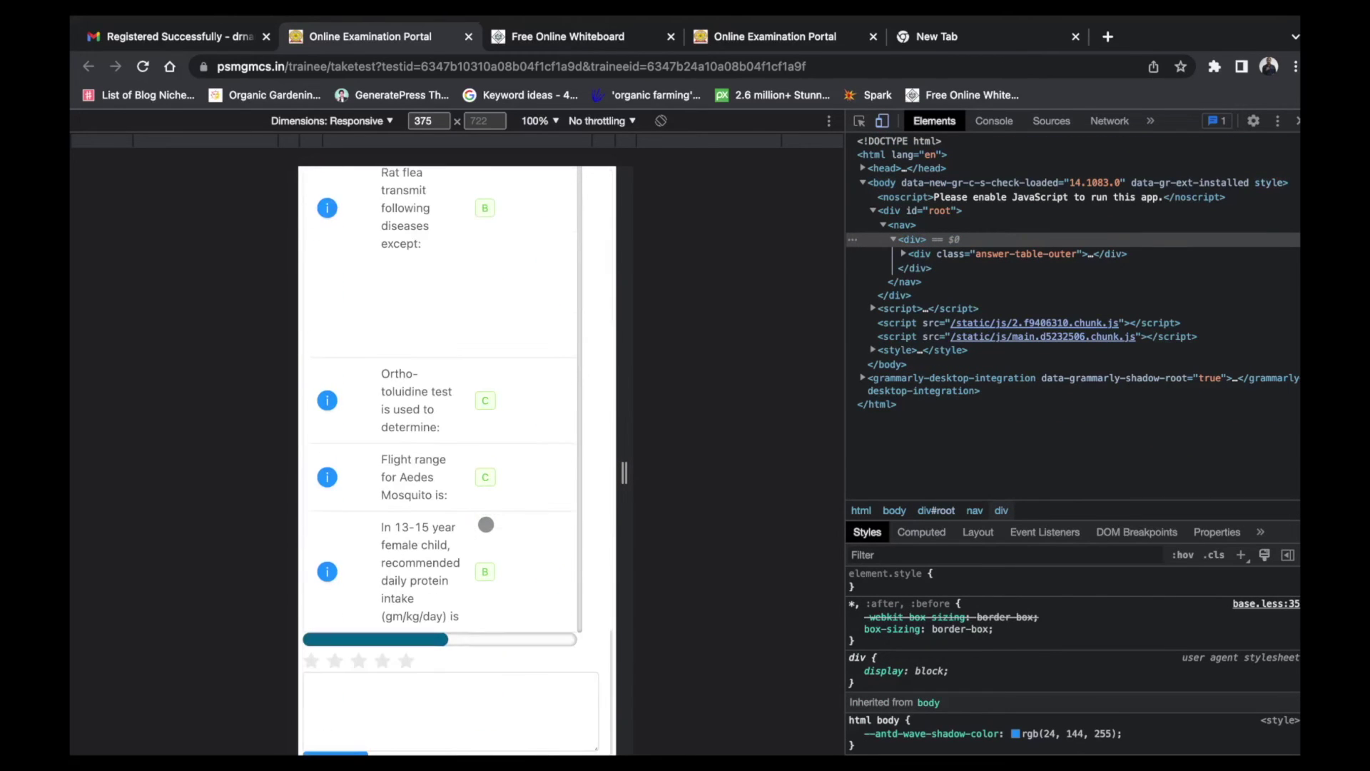
Step: Rate the app five stars with comment 'nice app', submit it, and close developer tools
{"action": "left_click", "coordinate": [406, 660]}
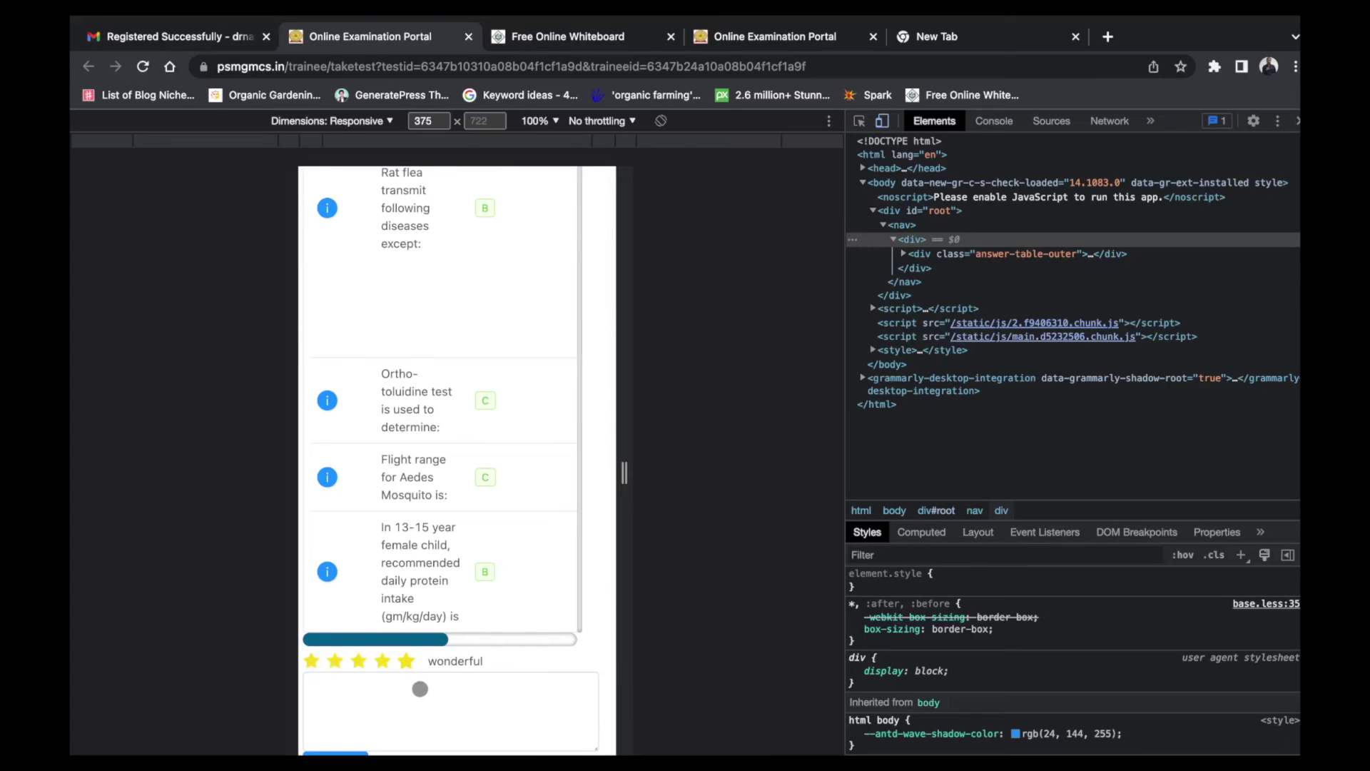
{"action": "left_click", "coordinate": [420, 688]}
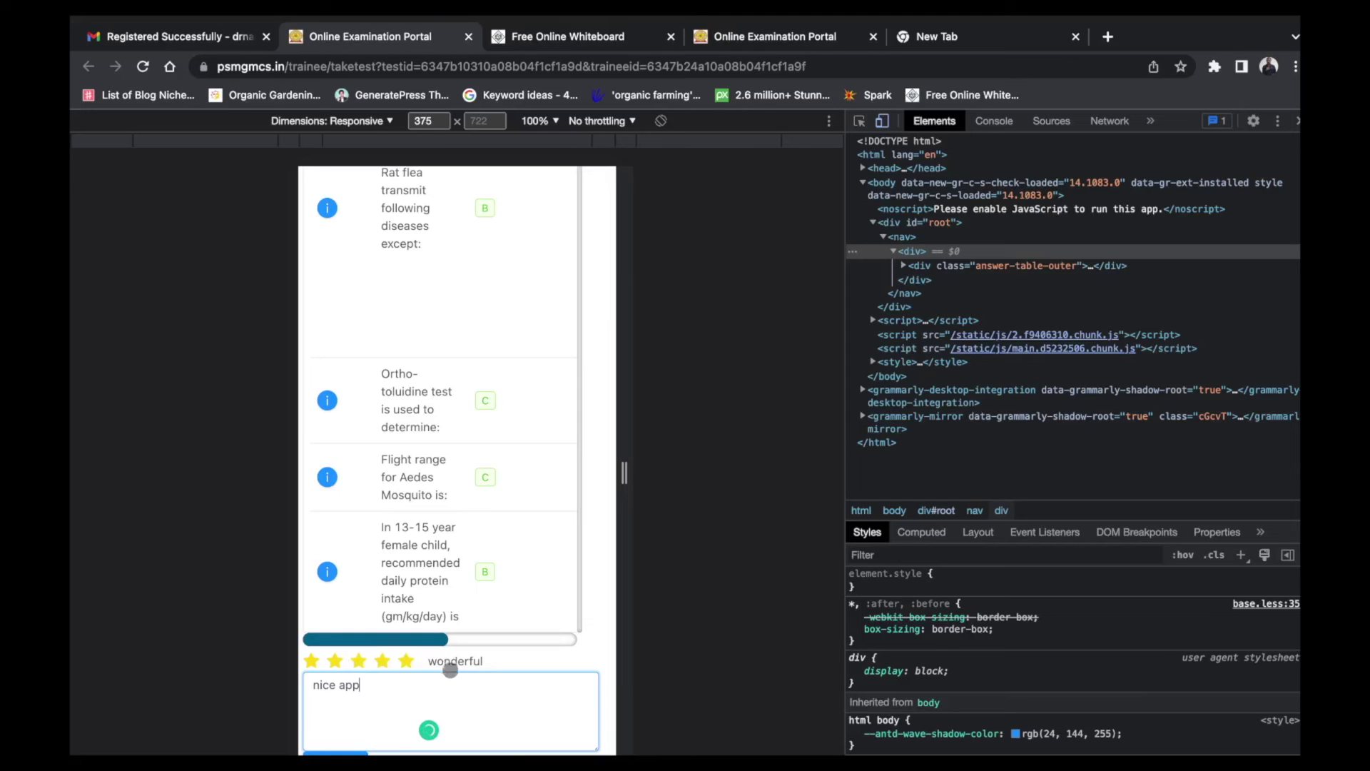
{"action": "left_click", "coordinate": [341, 754]}
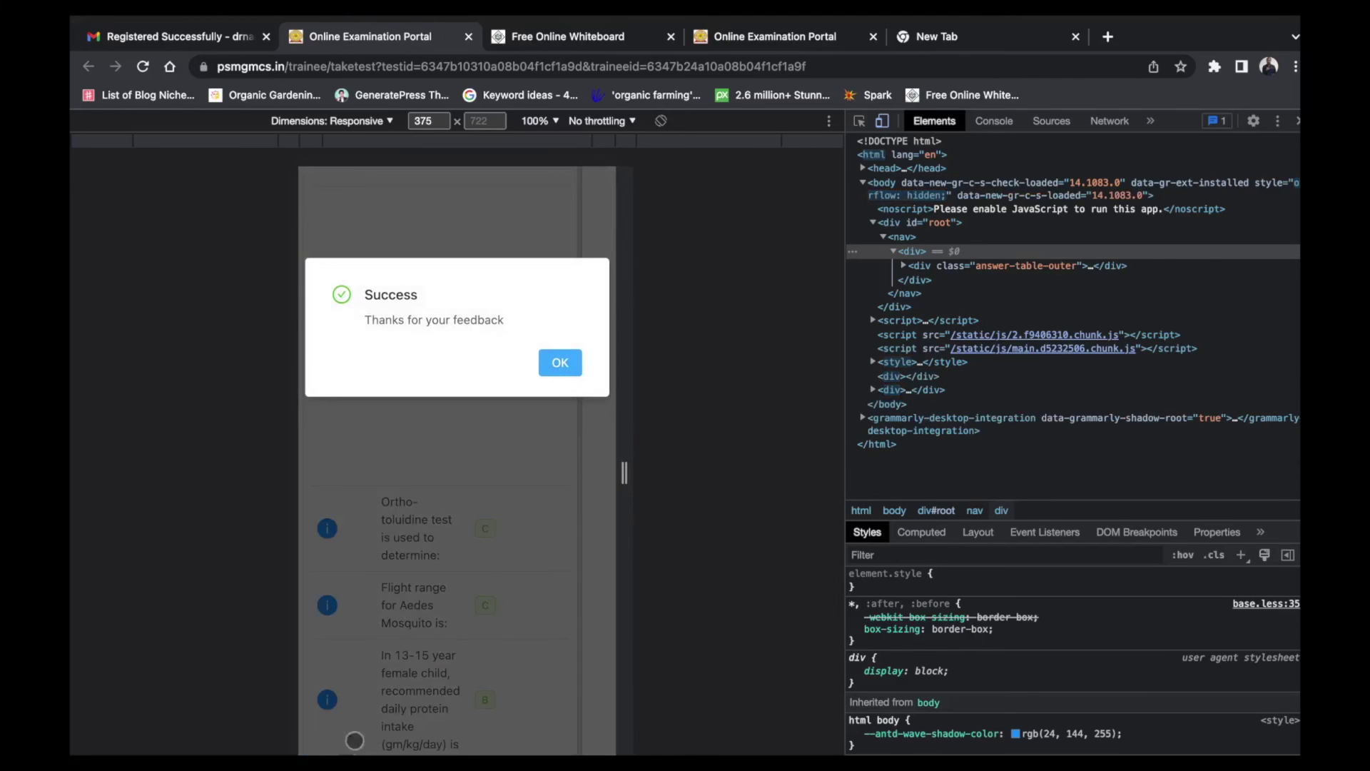
{"action": "left_click", "coordinate": [560, 361]}
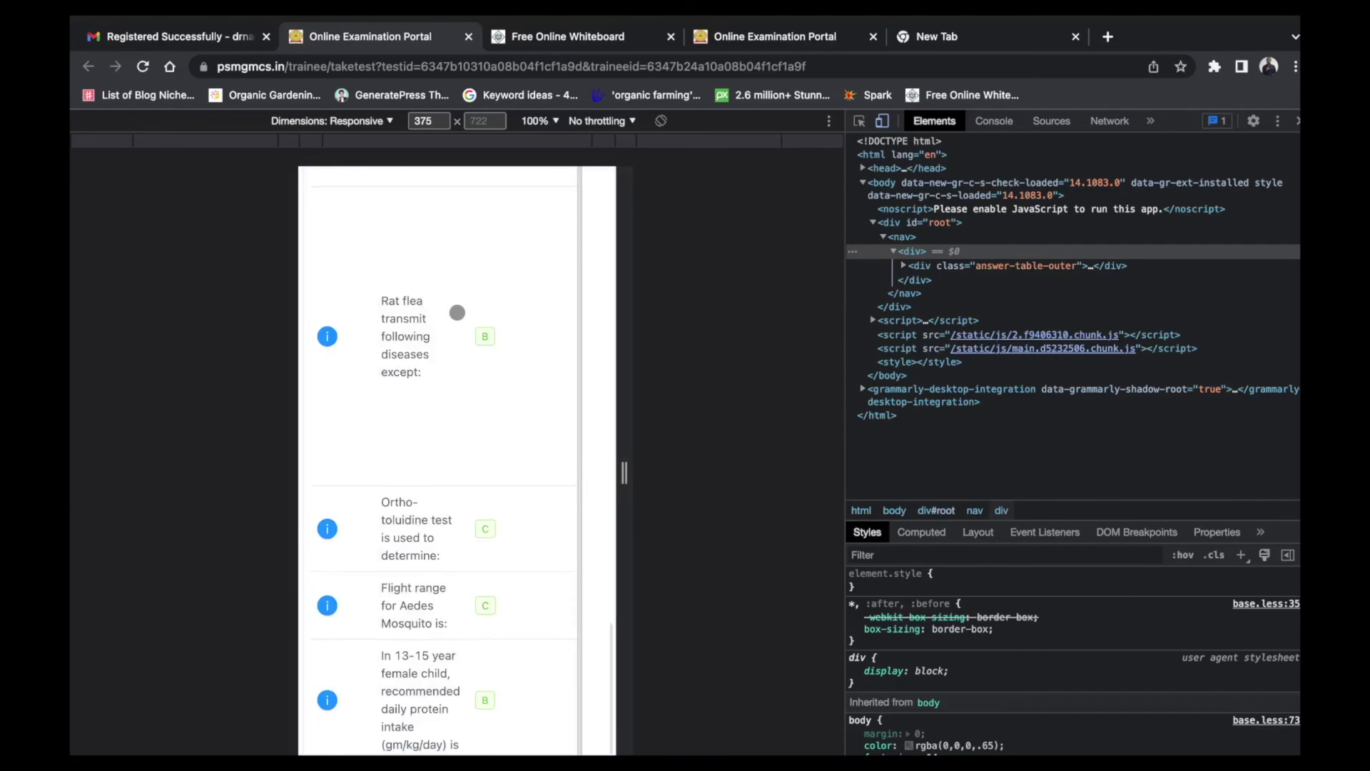
{"action": "scroll", "coordinate": [456, 310], "scroll_direction": "up", "scroll_amount": 5}
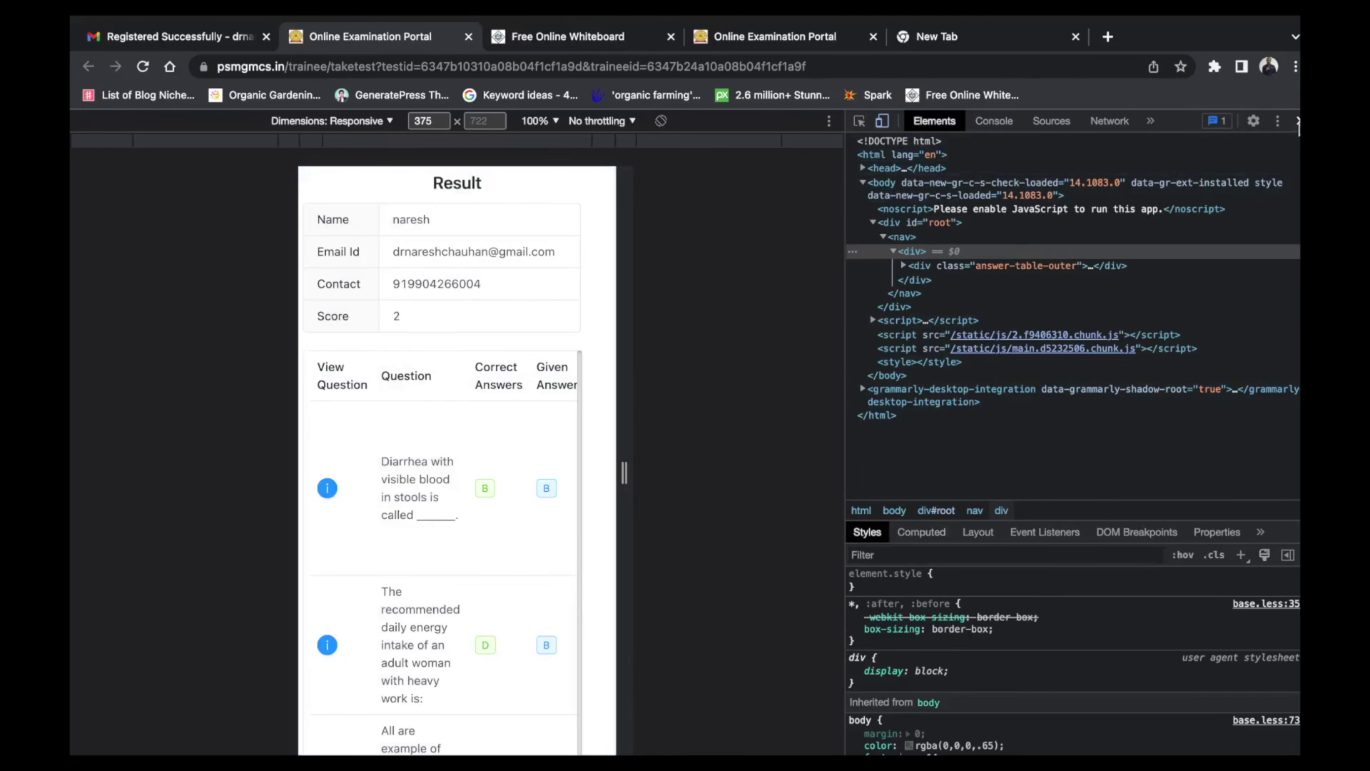
{"action": "left_click", "coordinate": [1298, 120]}
{"action": "scroll", "coordinate": [1018, 711], "scroll_direction": "down", "scroll_amount": 1}
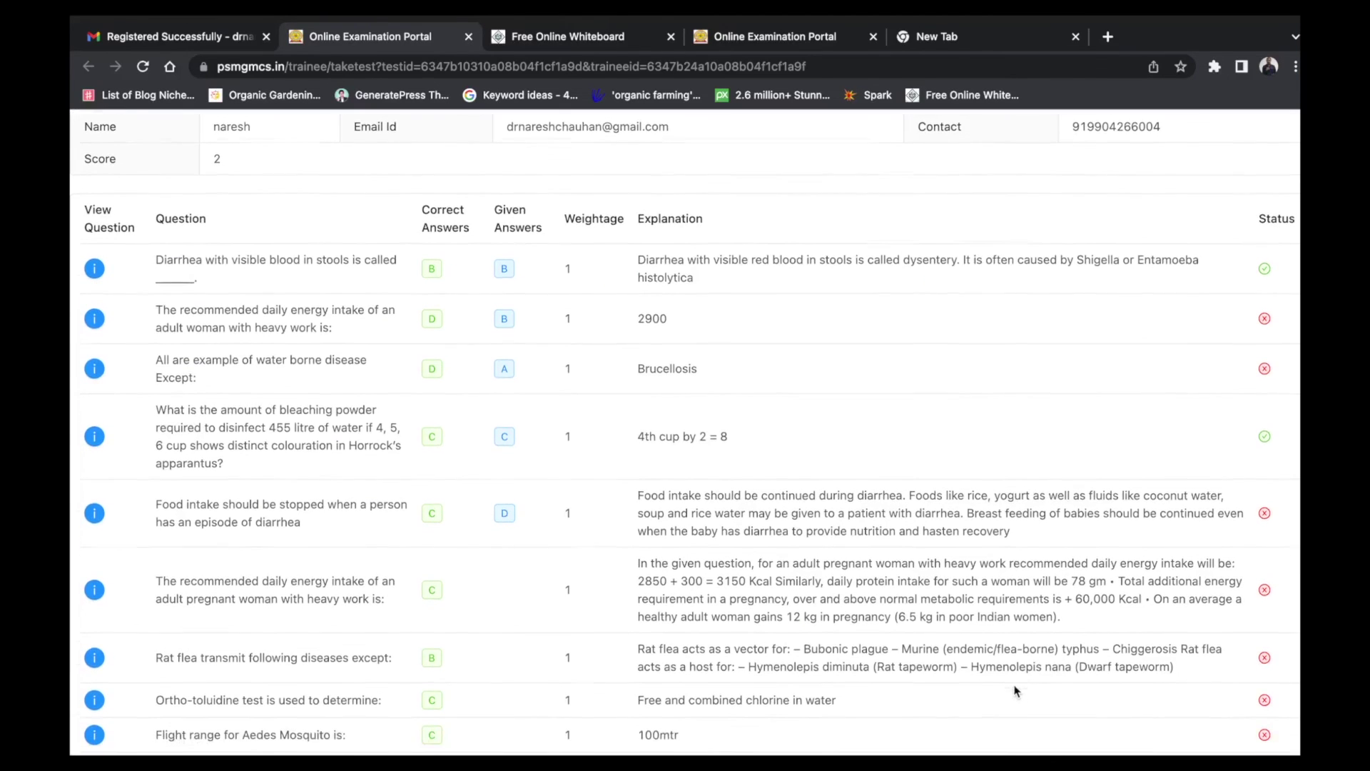
{"action": "scroll", "coordinate": [952, 564], "scroll_direction": "up", "scroll_amount": 1}
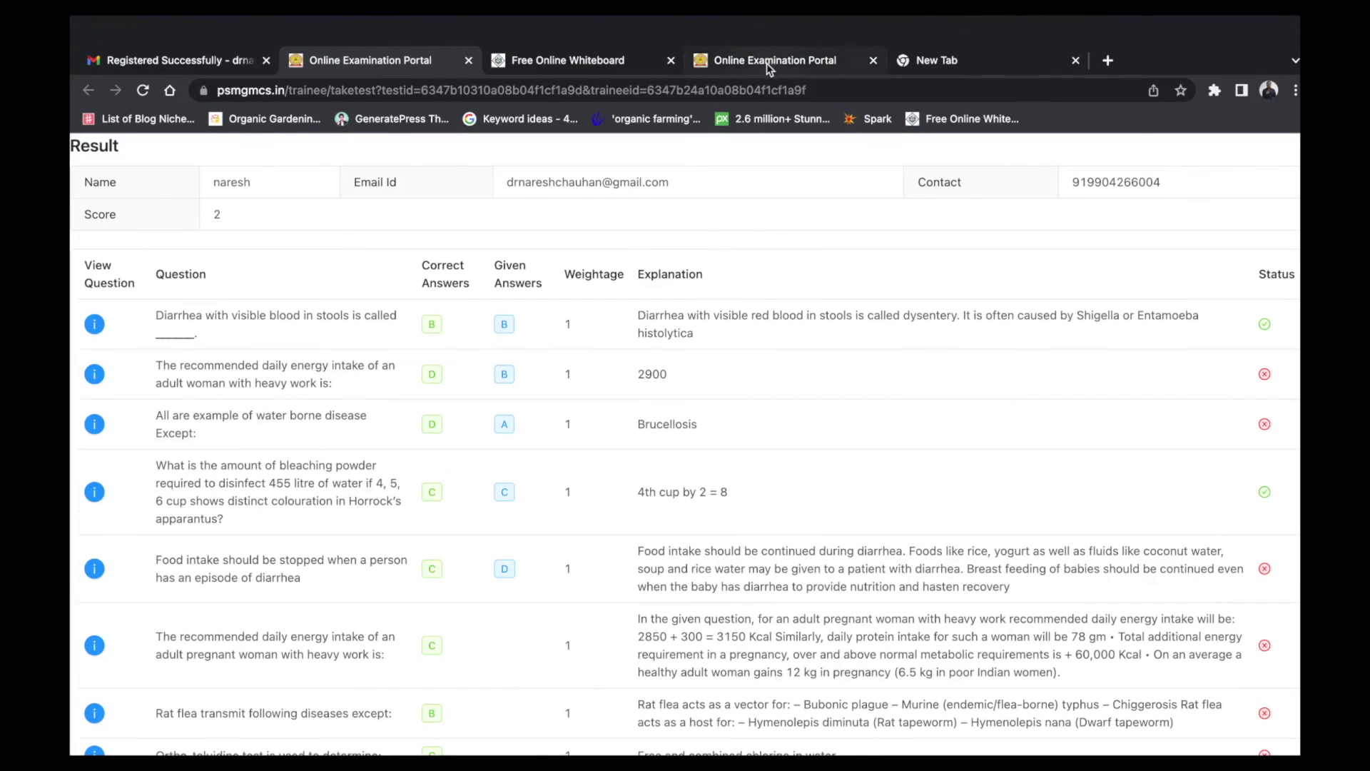
Step: Glance at the examiner's conduct-test tab and the trainee's result, ending on conduct-test
{"action": "left_click", "coordinate": [766, 63]}
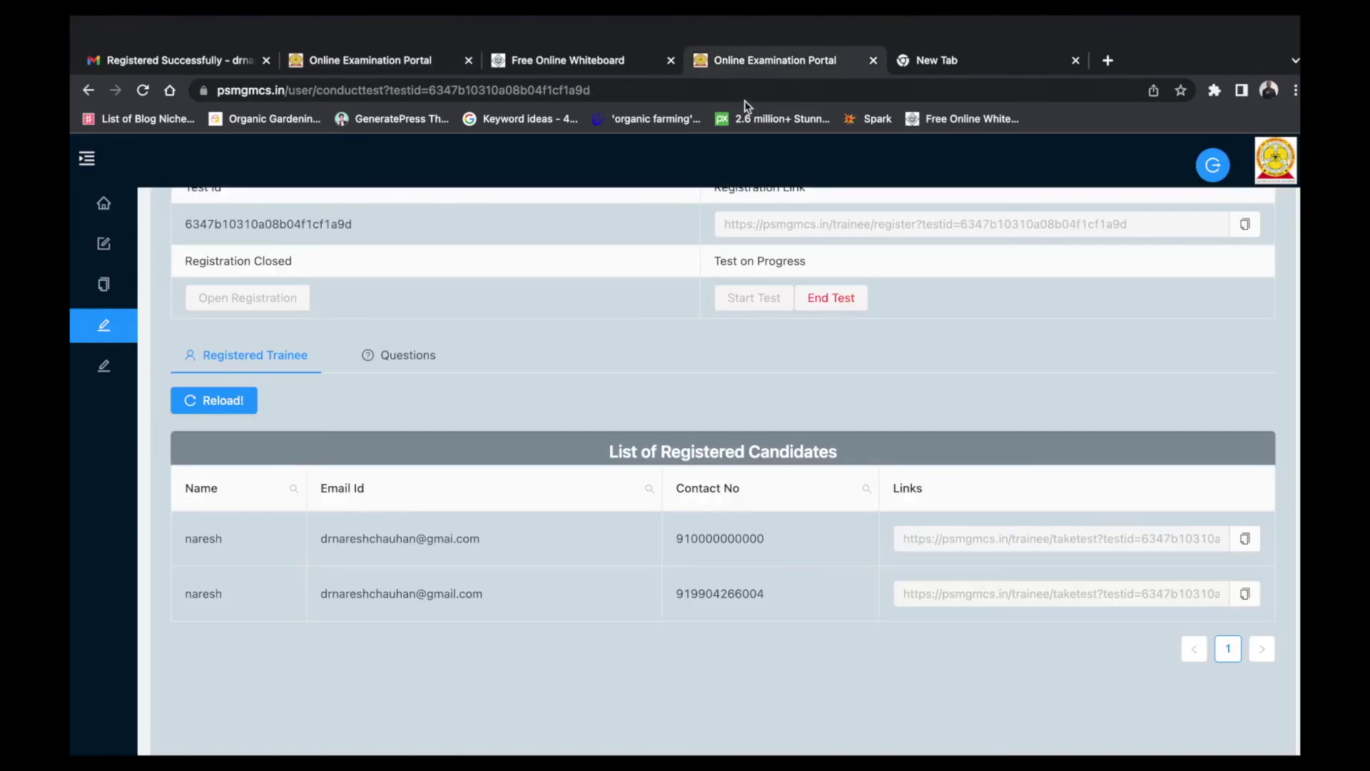
{"action": "left_click", "coordinate": [413, 52]}
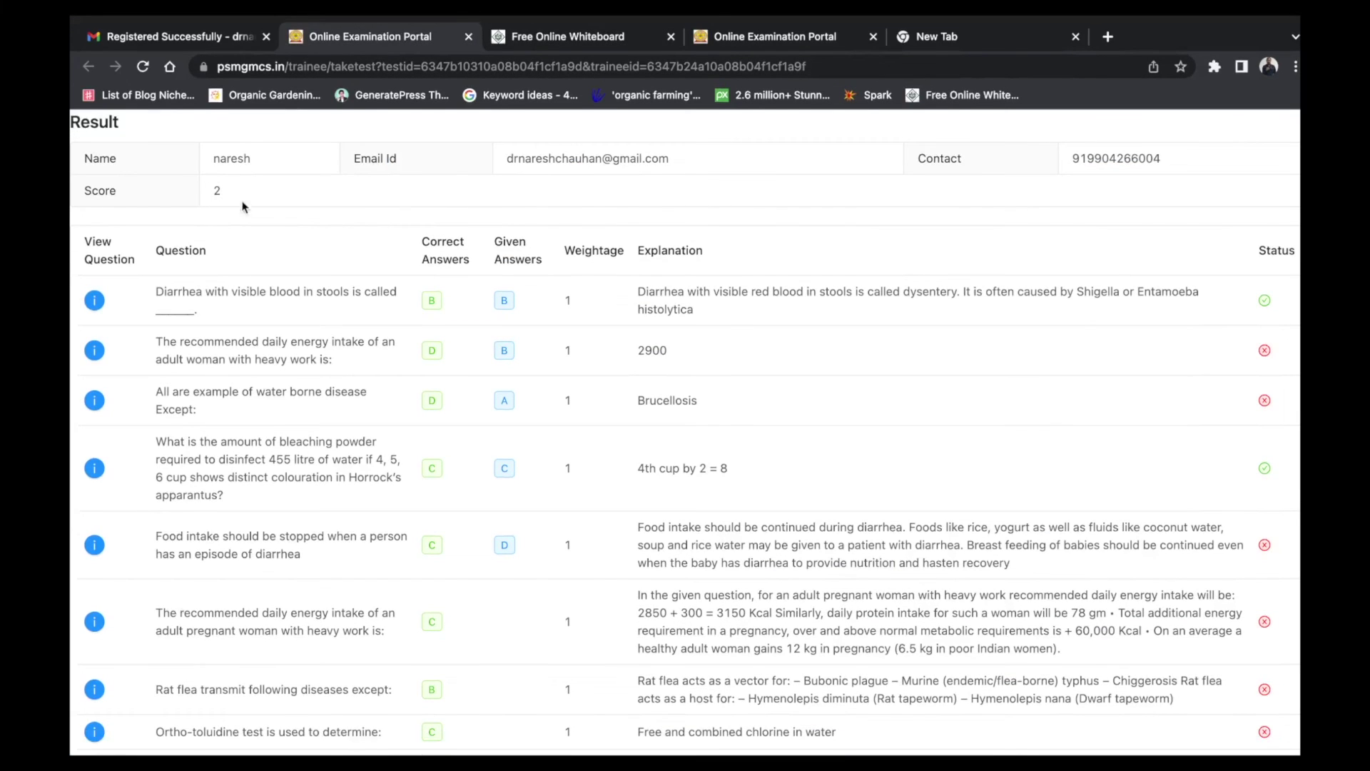
{"action": "left_click", "coordinate": [756, 36]}
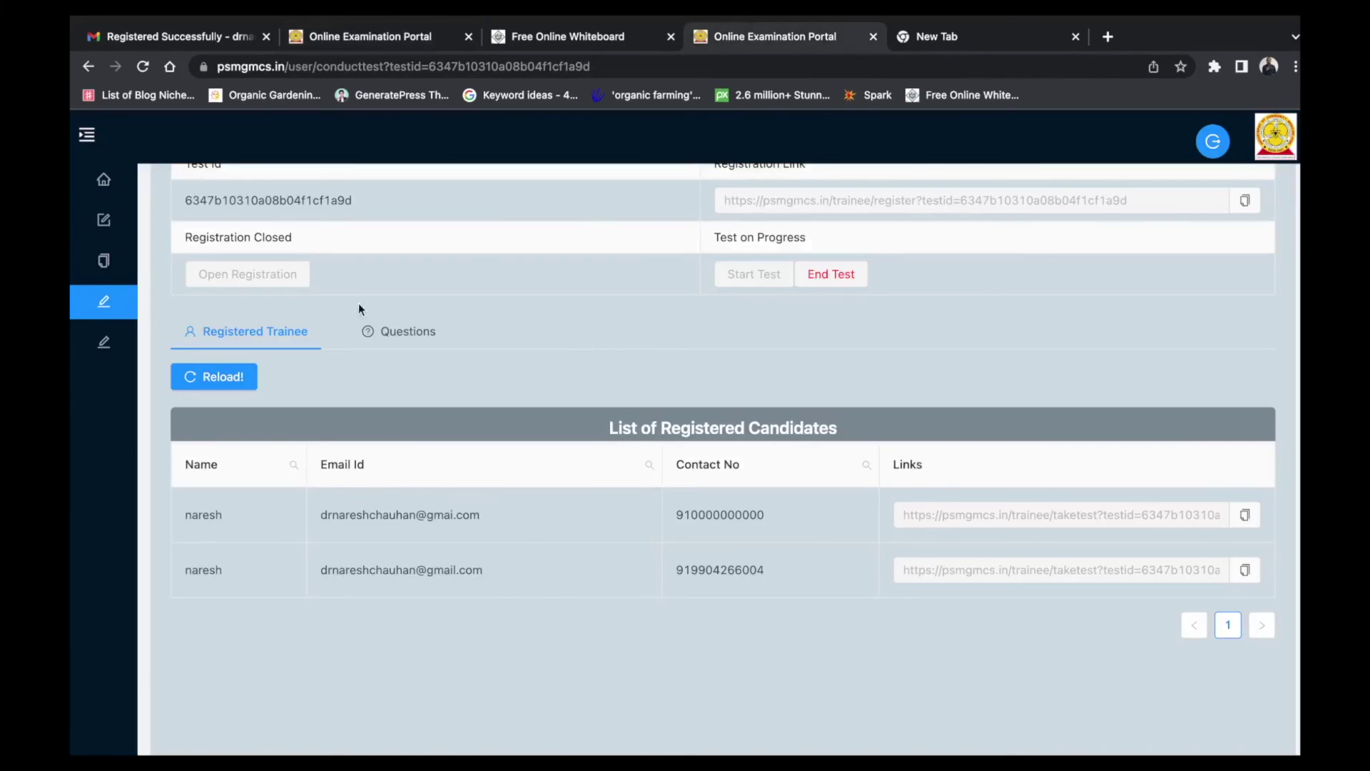
Step: End the test for all candidates and acknowledge the test-ended message
{"action": "left_click", "coordinate": [837, 277]}
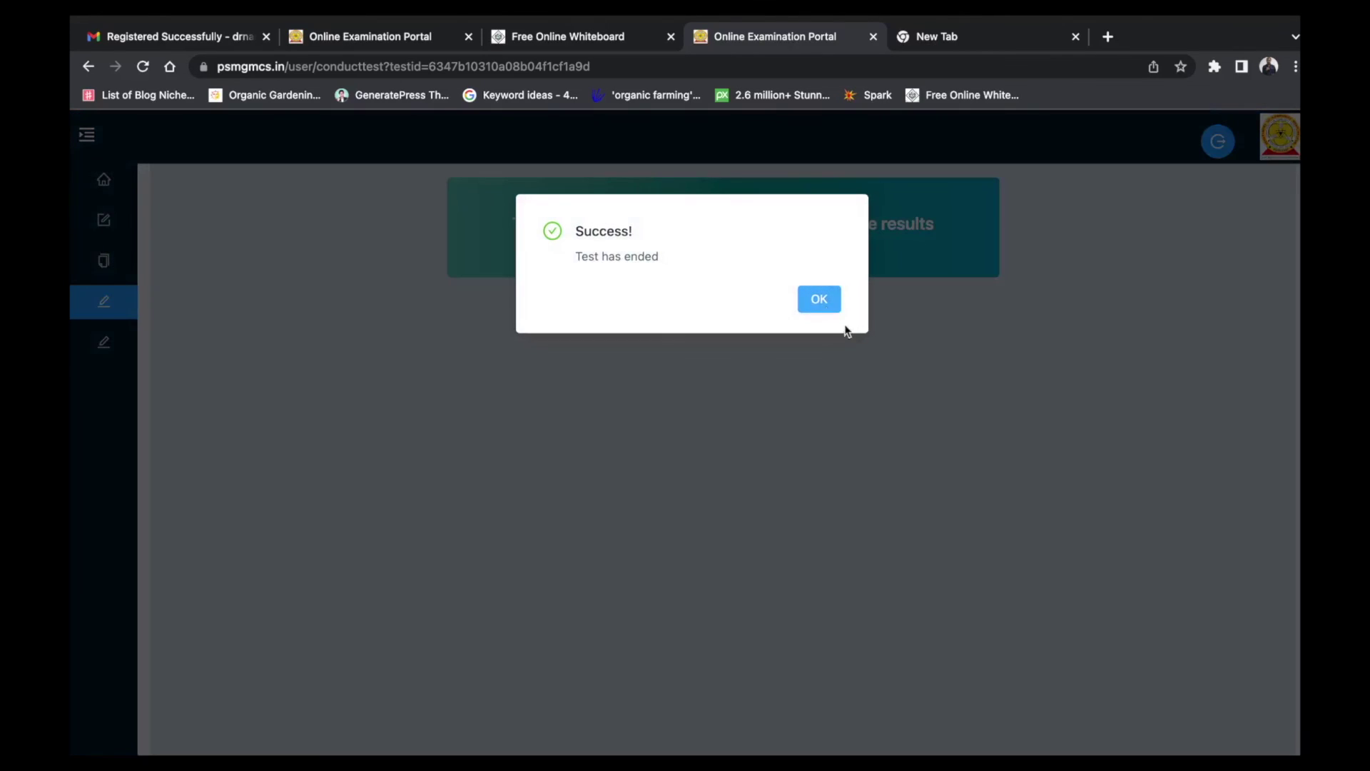
{"action": "left_click", "coordinate": [819, 300]}
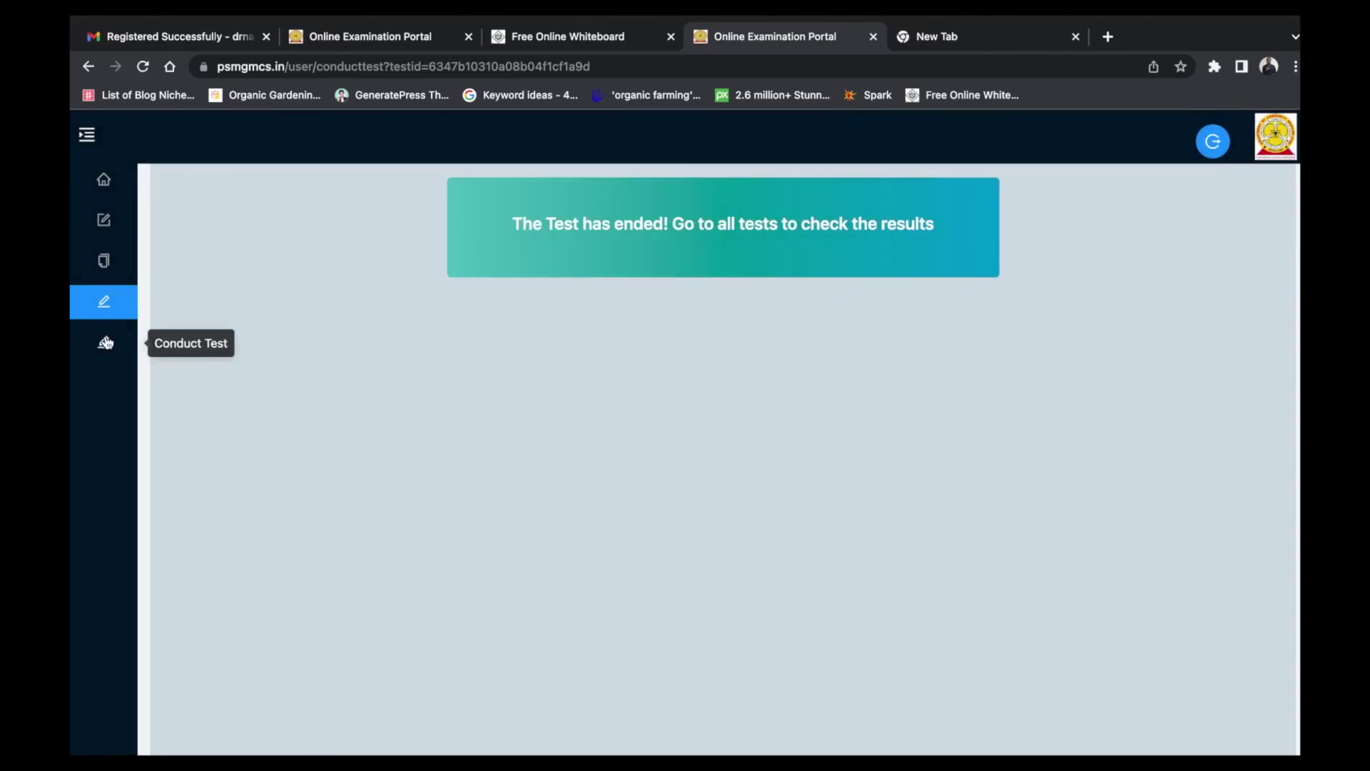
{"action": "left_click", "coordinate": [107, 263]}
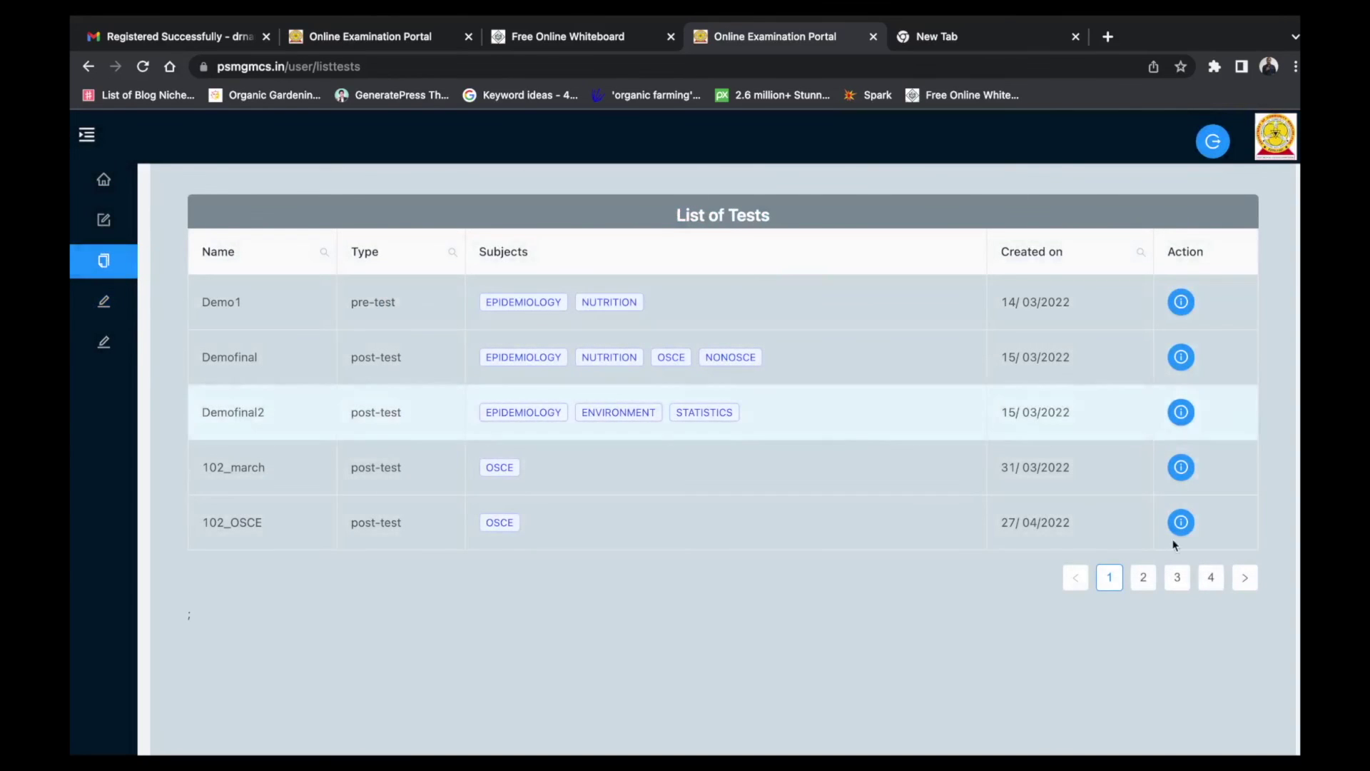
Step: Go to the last page of tests and open demo_kiran's statistics and charts
{"action": "left_click", "coordinate": [1210, 575]}
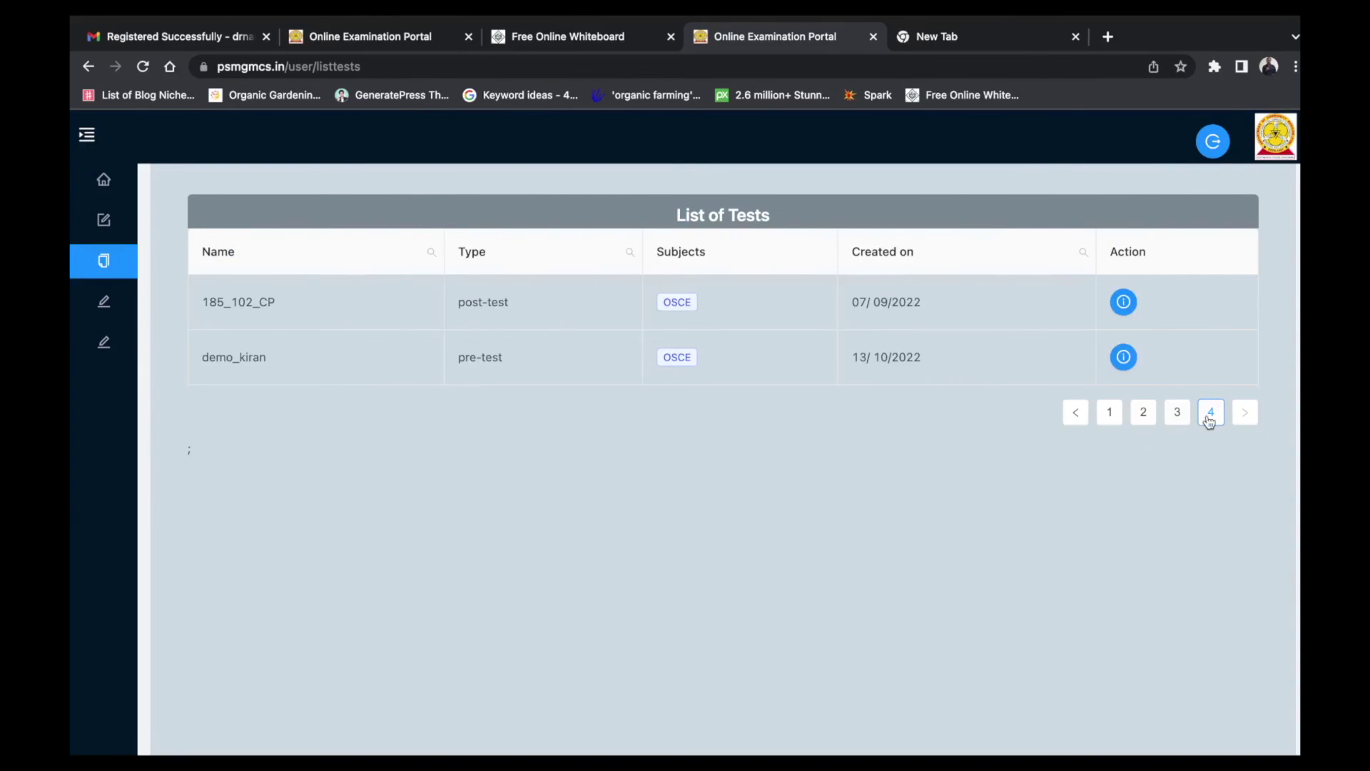
{"action": "left_click", "coordinate": [1124, 357]}
{"action": "left_click", "coordinate": [571, 222]}
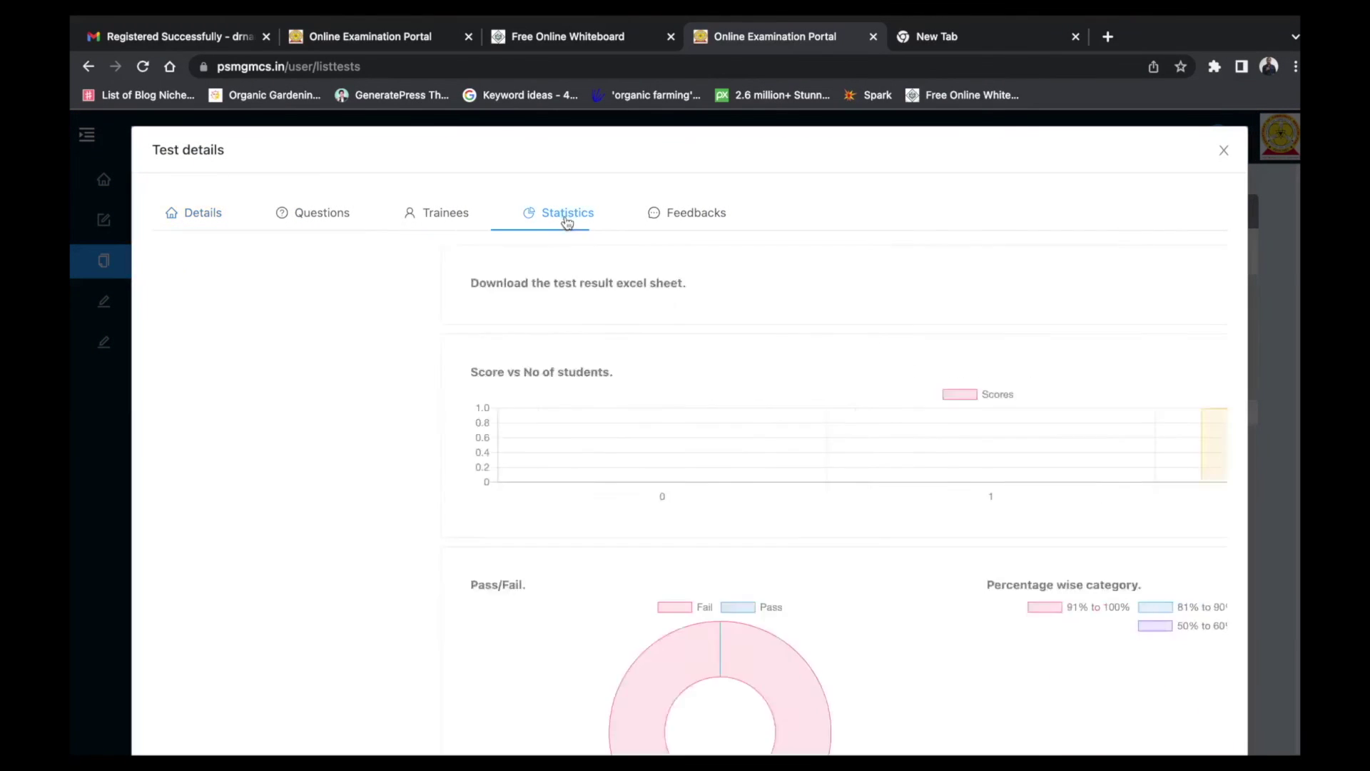
{"action": "scroll", "coordinate": [811, 602], "scroll_direction": "down", "scroll_amount": 2}
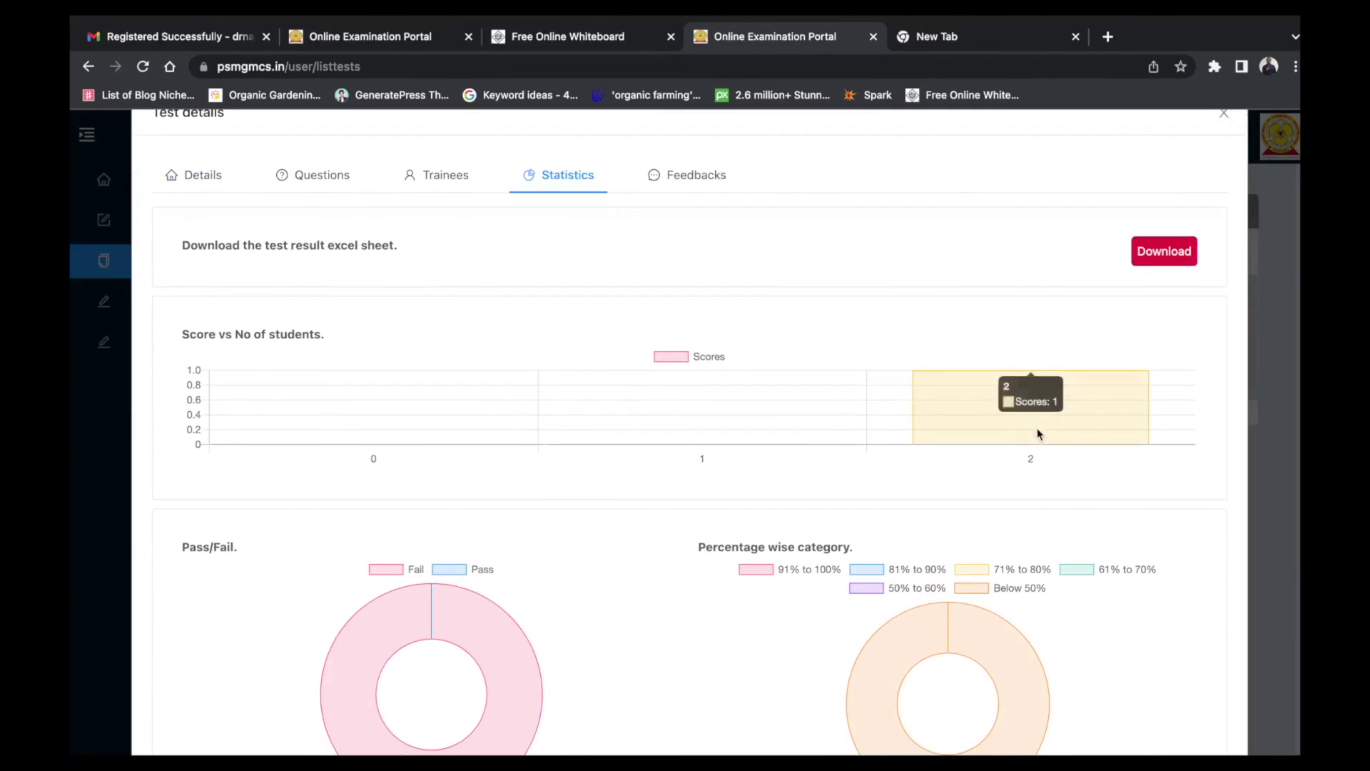
{"action": "scroll", "coordinate": [1081, 407], "scroll_direction": "up", "scroll_amount": 2}
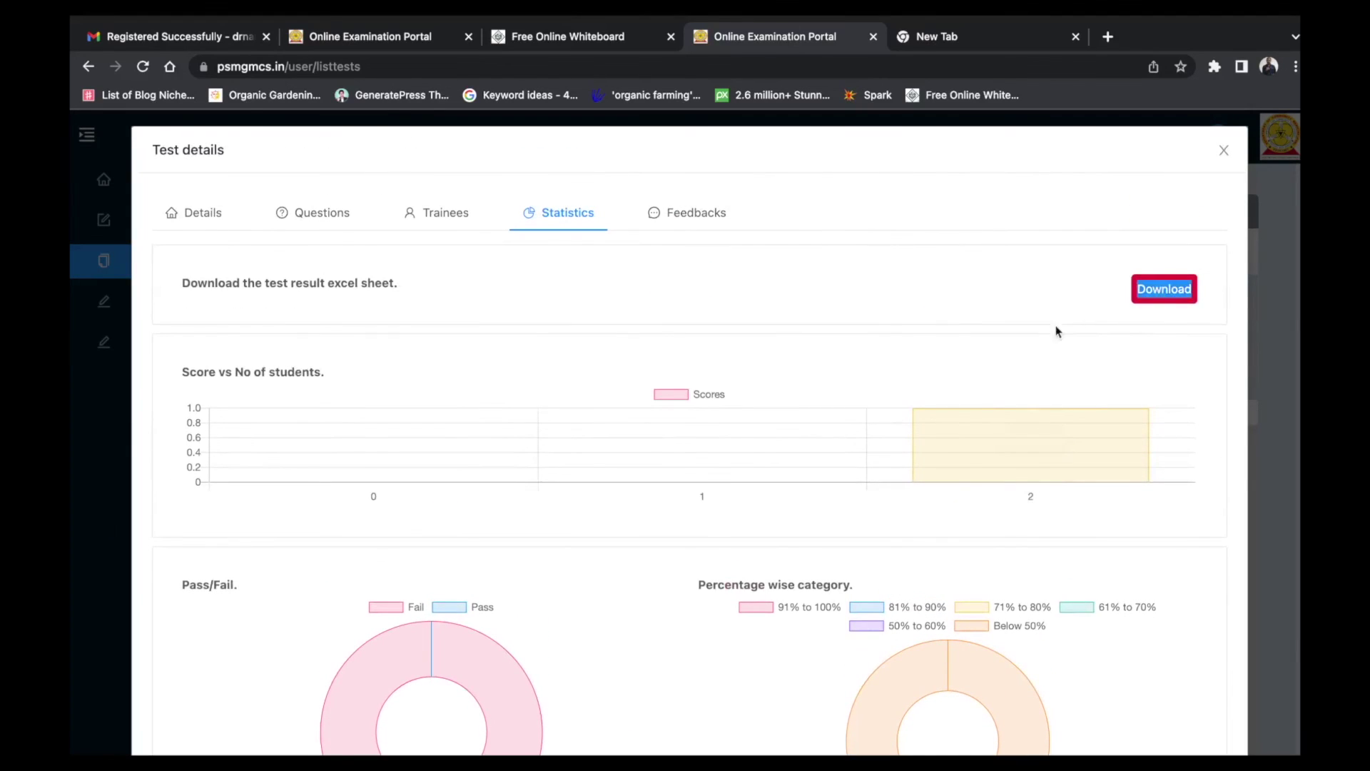
Step: Load the pasted result-sheet address in the new tab to download the xlsx, then close test details
{"action": "left_click", "coordinate": [996, 42]}
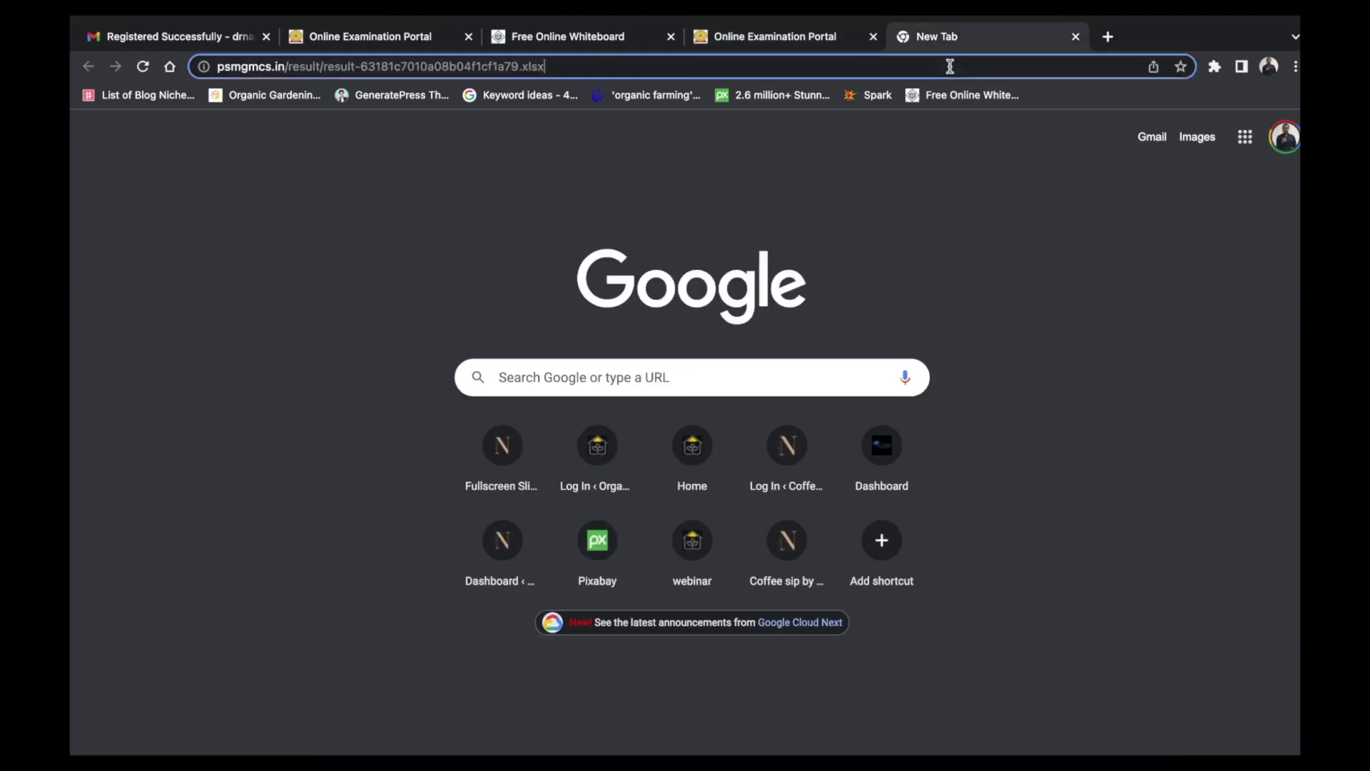
{"action": "left_click", "coordinate": [948, 67]}
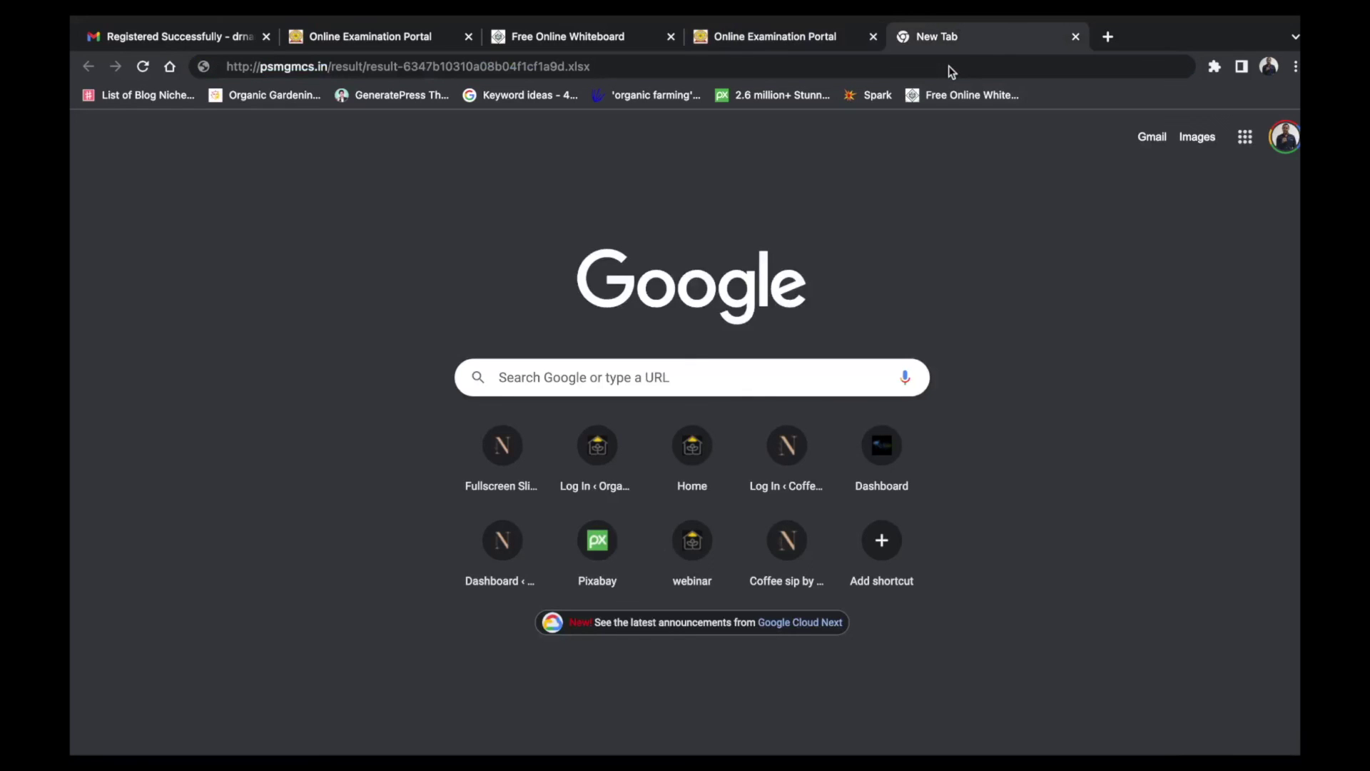
{"action": "key", "text": "Return"}
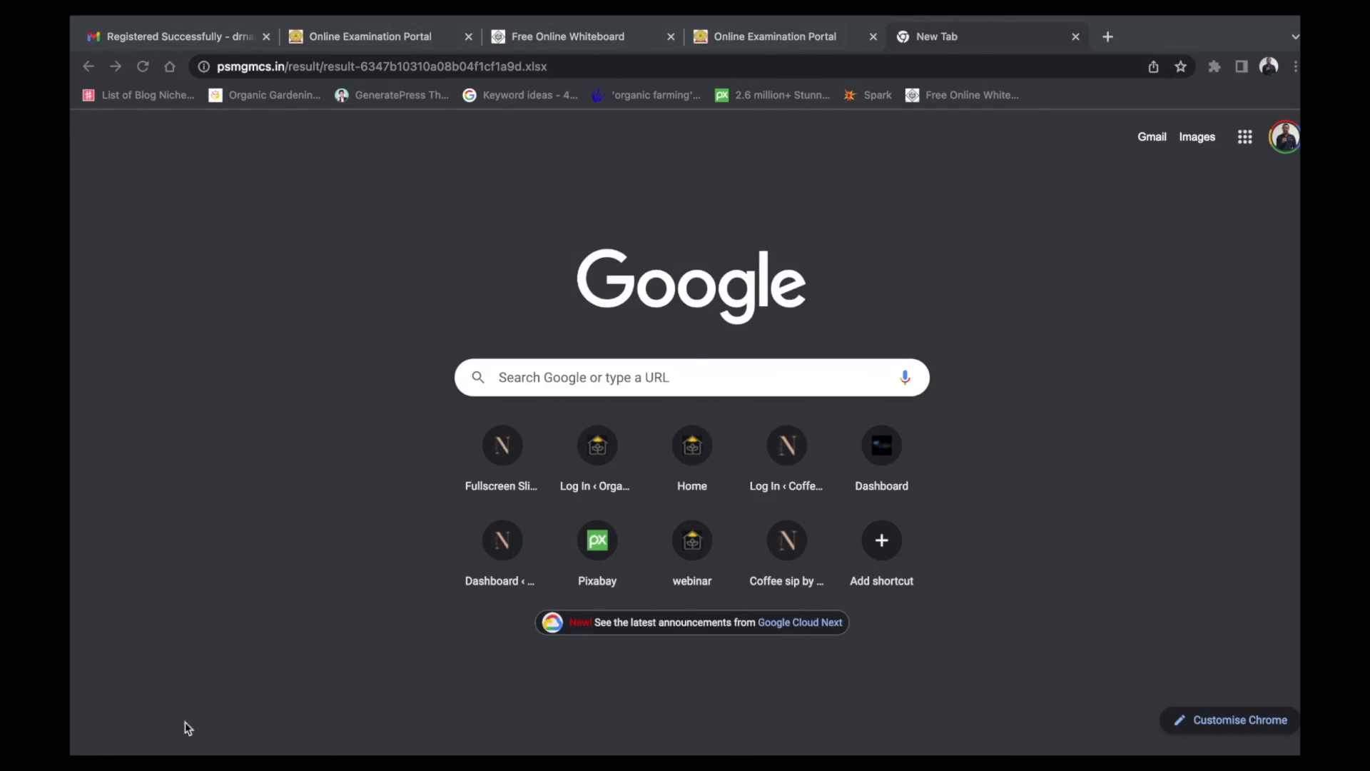
{"action": "left_click", "coordinate": [718, 32]}
{"action": "scroll", "coordinate": [1028, 322], "scroll_direction": "down", "scroll_amount": 2}
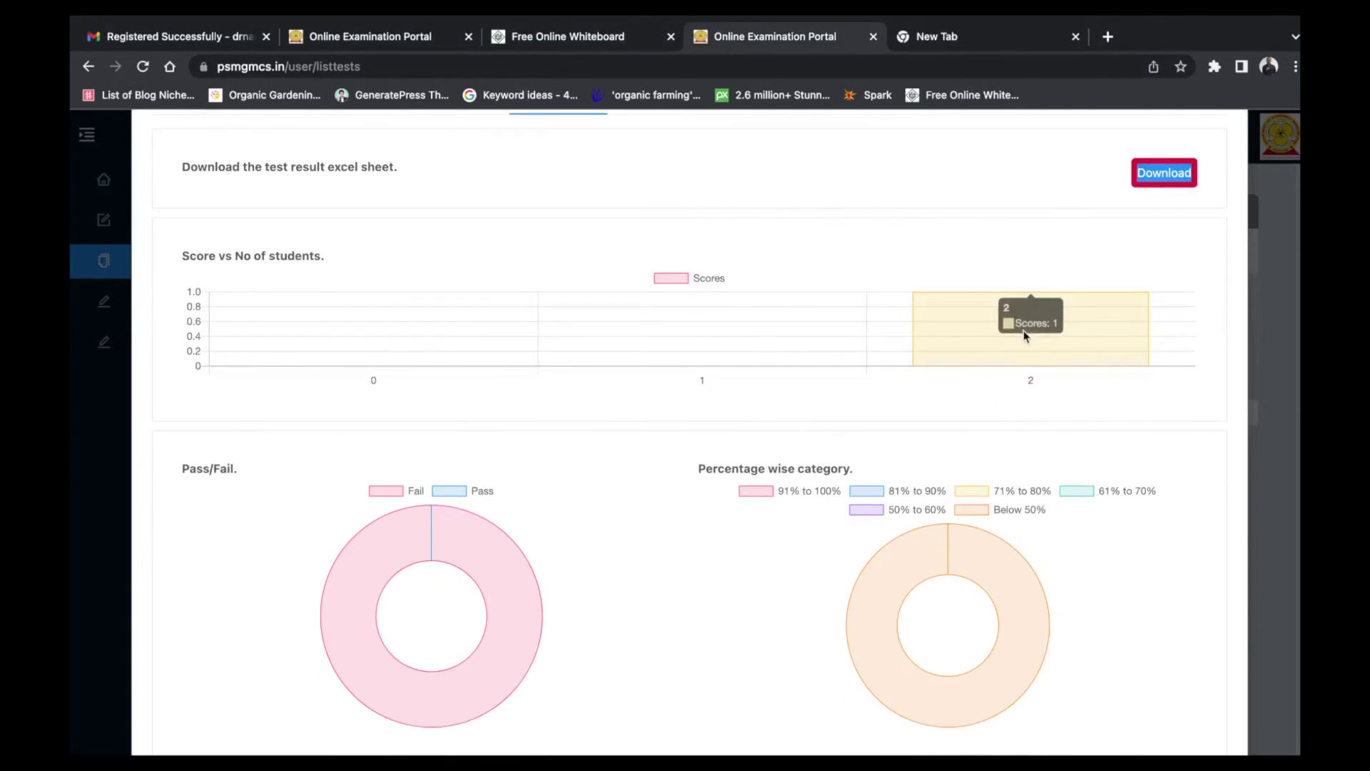
{"action": "scroll", "coordinate": [1216, 197], "scroll_direction": "up", "scroll_amount": 2}
{"action": "left_click", "coordinate": [1225, 152]}
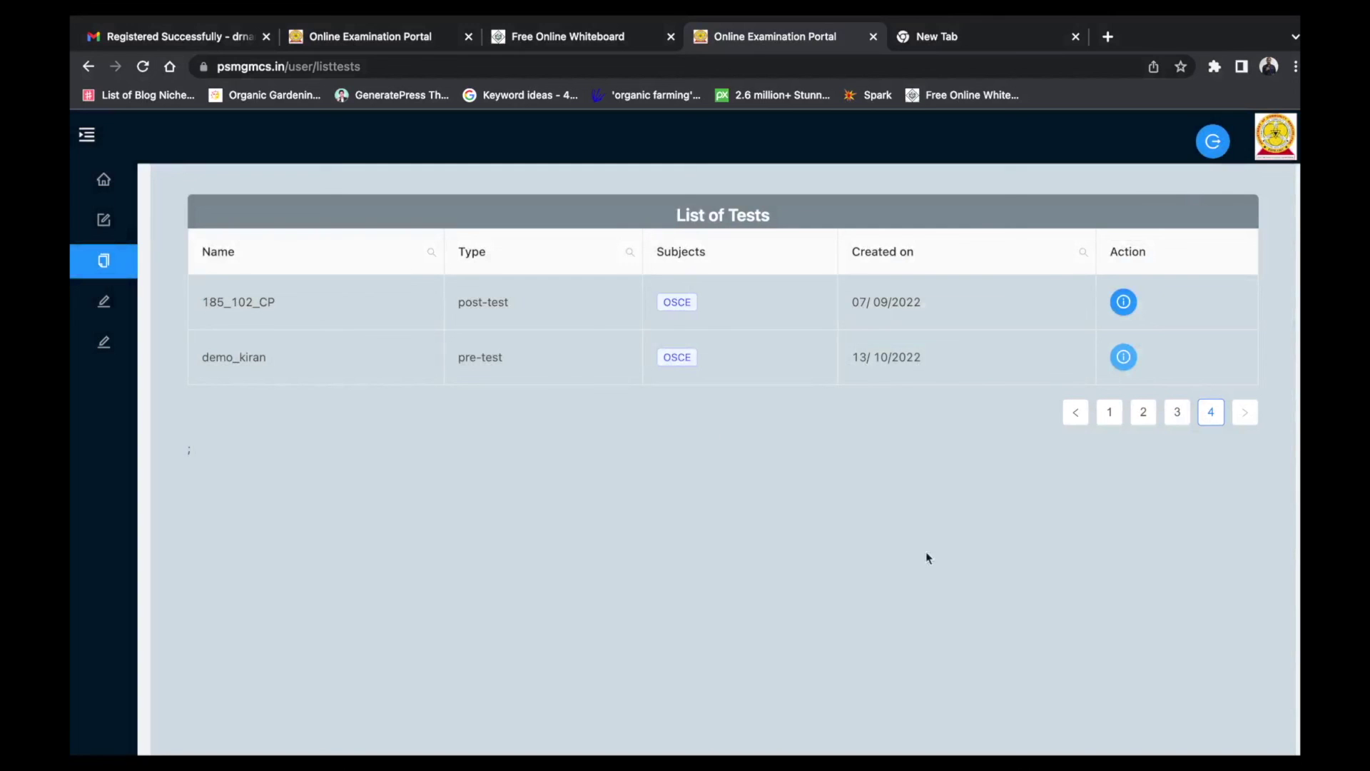